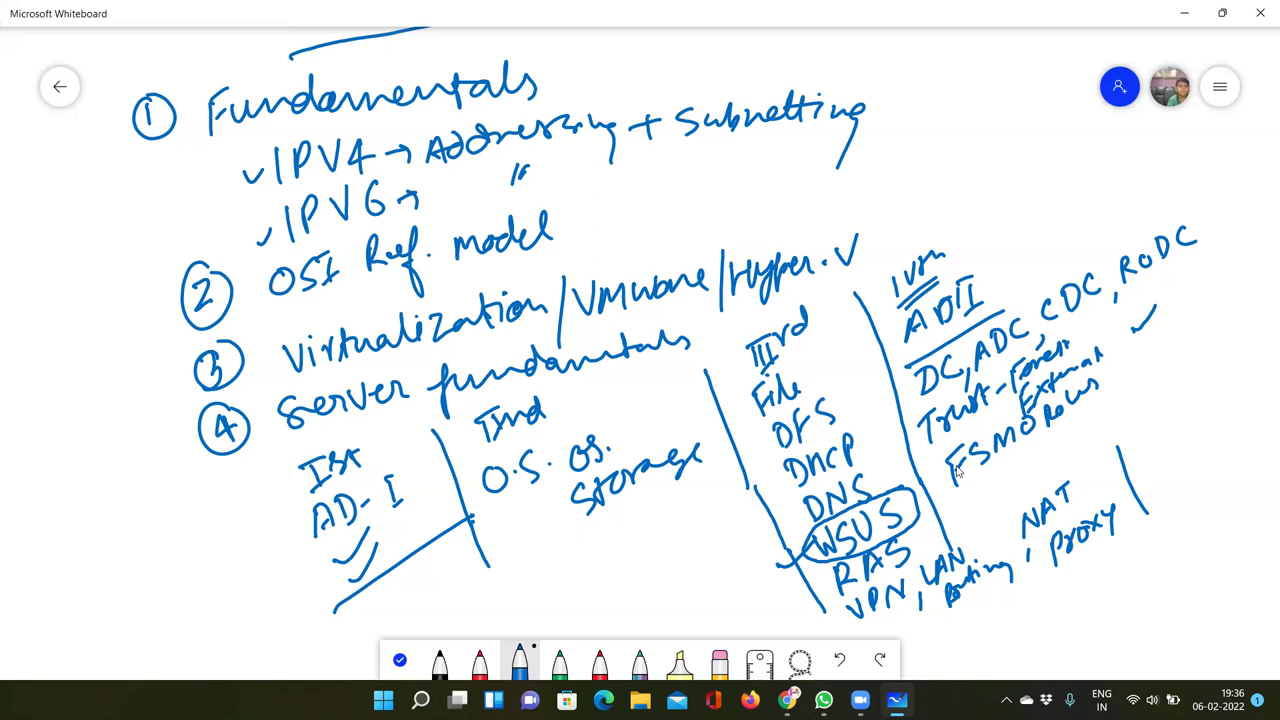
# Step: Handwrite 'Upgrade/Migrate' below the FSMO Roles note on the whiteboard
pyautogui.moveTo(956, 489)
pyautogui.mouseDown()
pyautogui.moveTo(994, 492)
pyautogui.moveTo(1158, 384)
pyautogui.mouseUp()
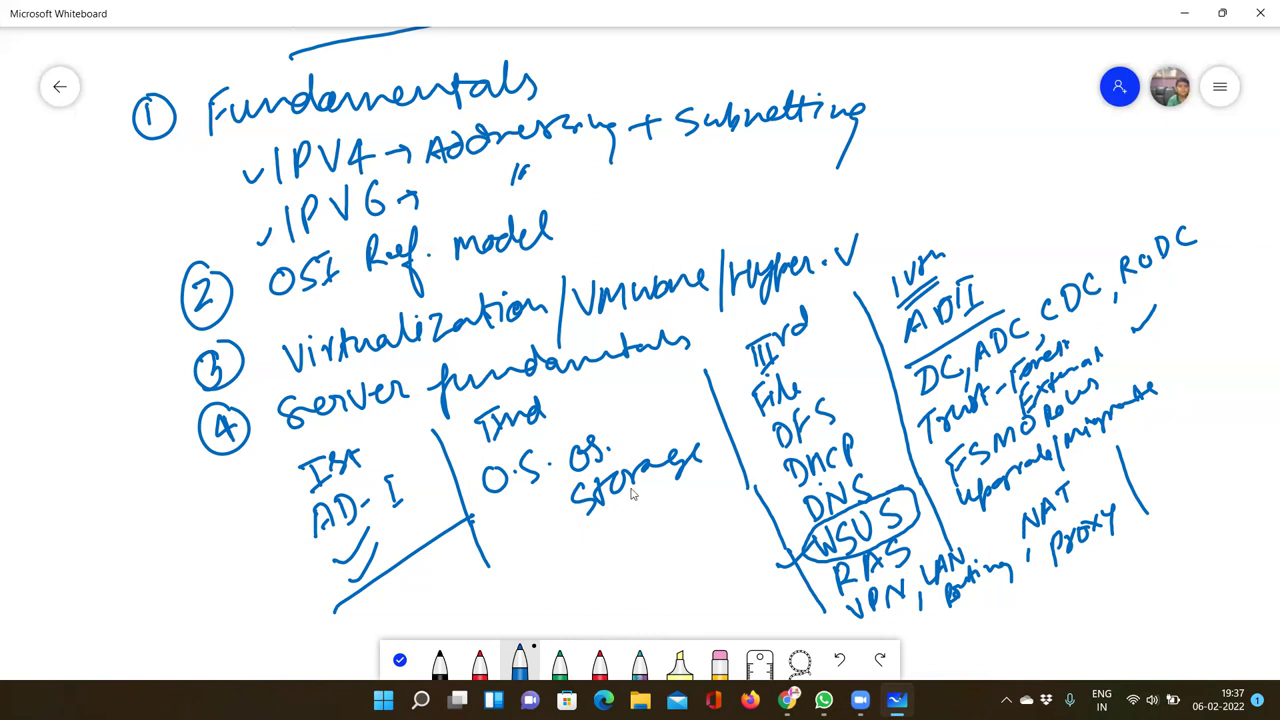
# Step: Minimize Microsoft Whiteboard to reveal the desktop
pyautogui.click(1182, 13)
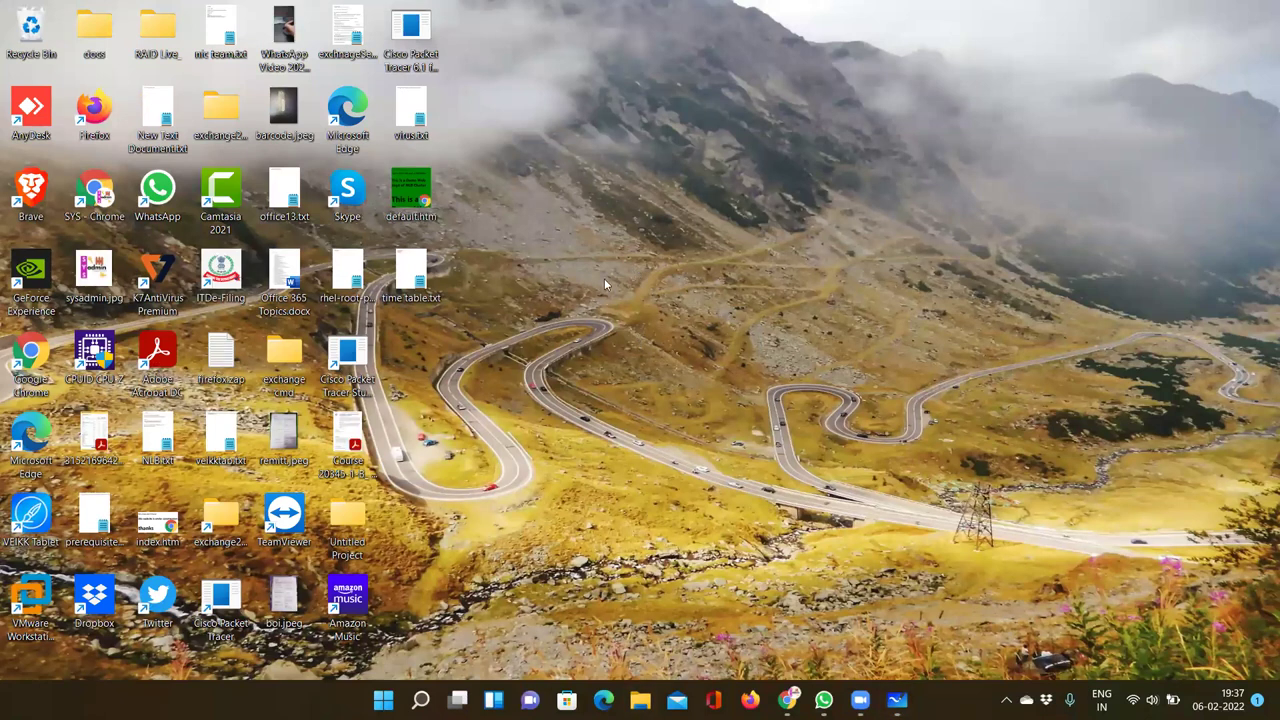
# Step: Open the MCSA-DOCS folder maximized in File Explorer and open 70-740 server 2016 MCSA.docx
pyautogui.press('super+e')
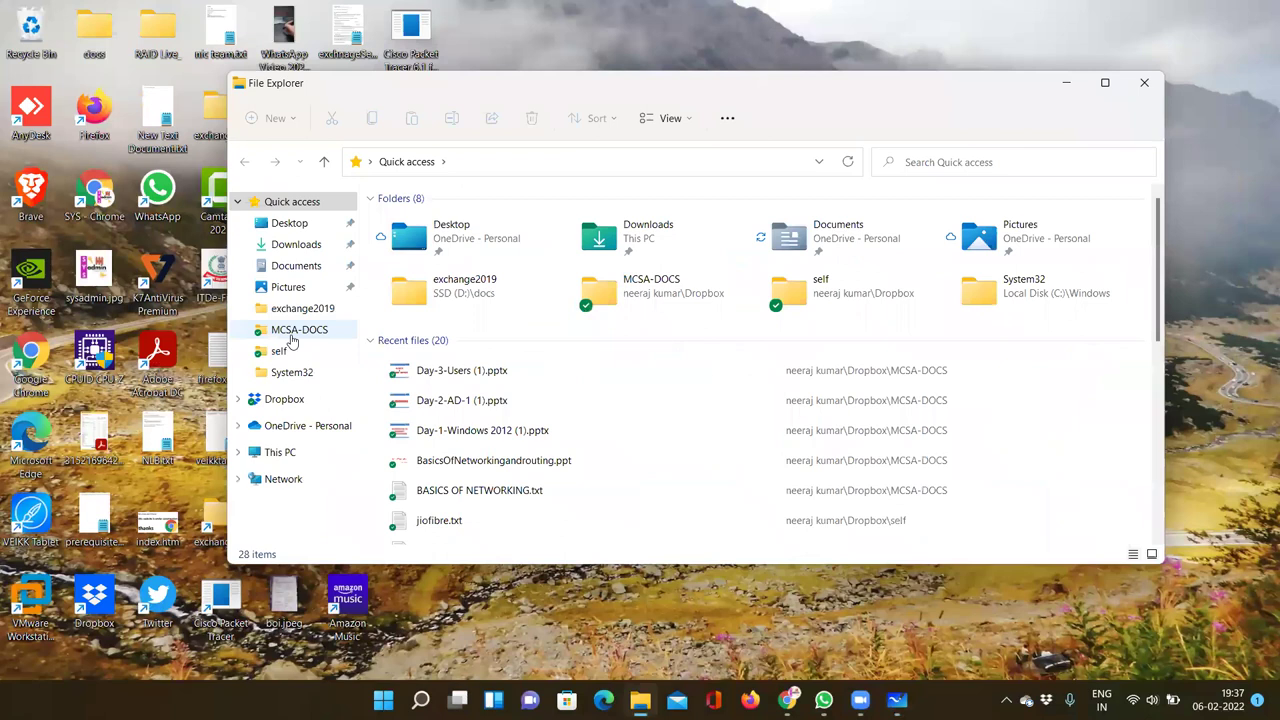
pyautogui.click(291, 336)
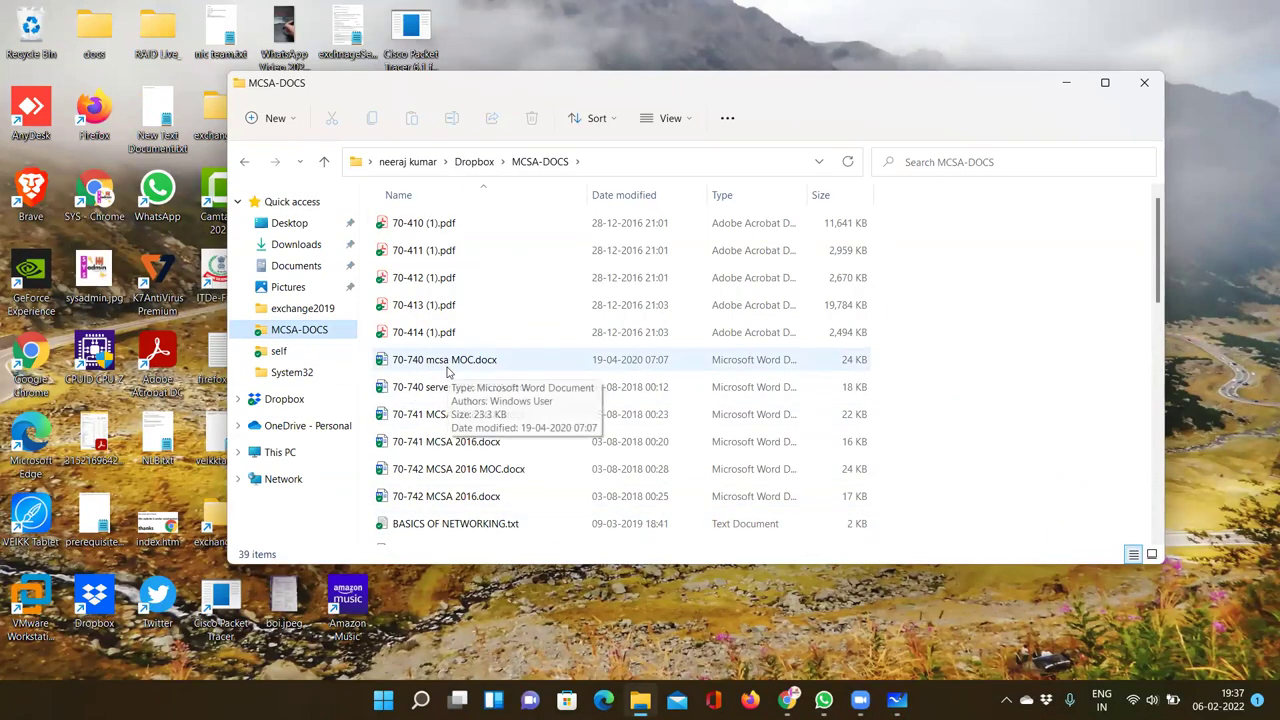
pyautogui.doubleClick(665, 85)
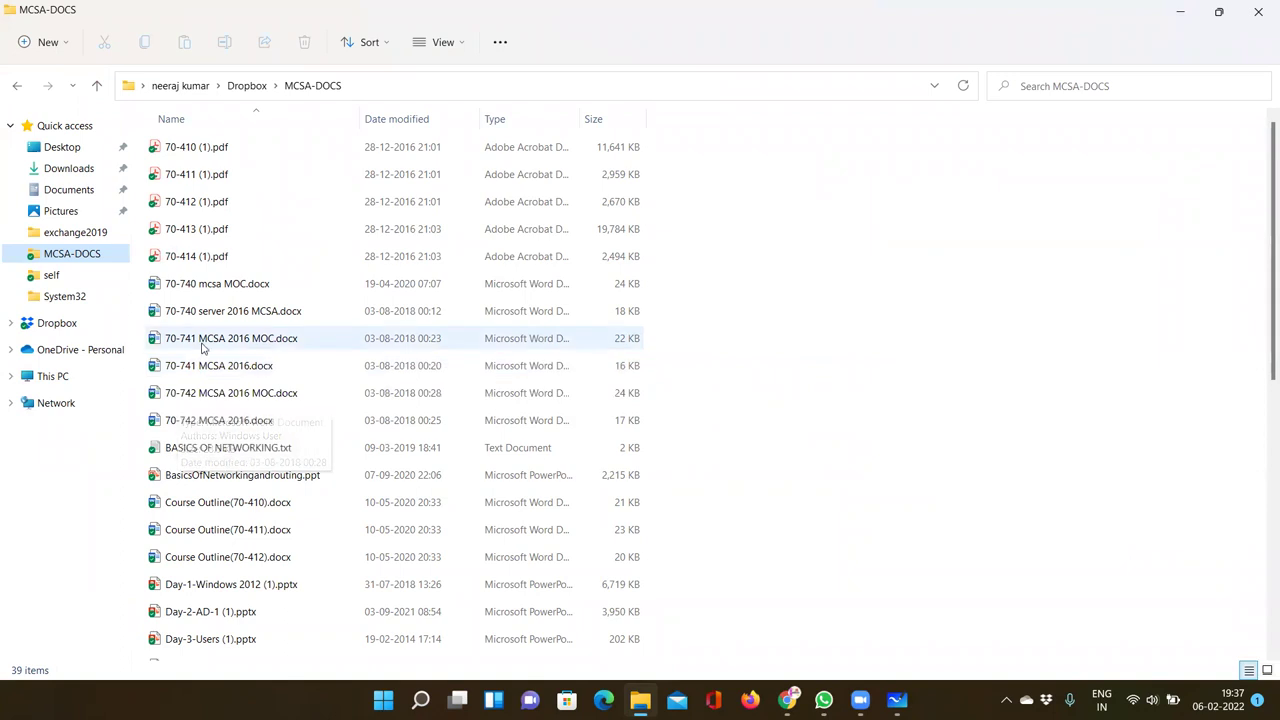
pyautogui.click(213, 317)
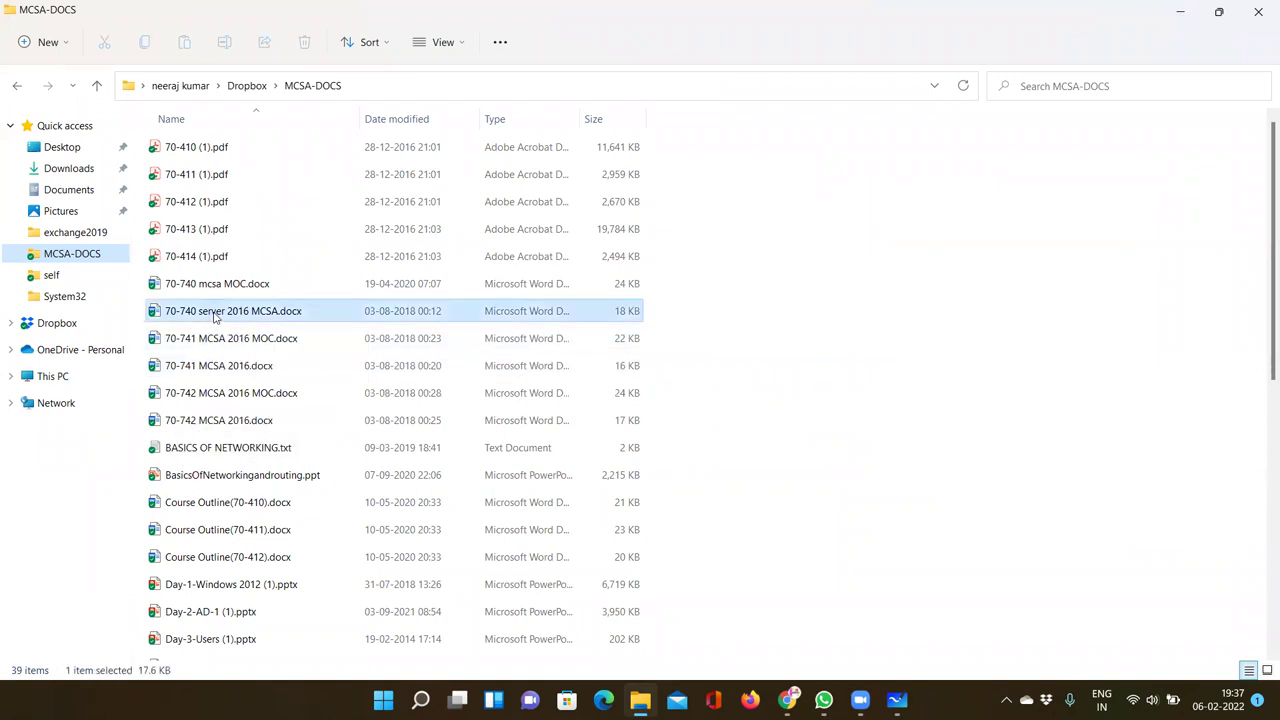
pyautogui.doubleClick(213, 317)
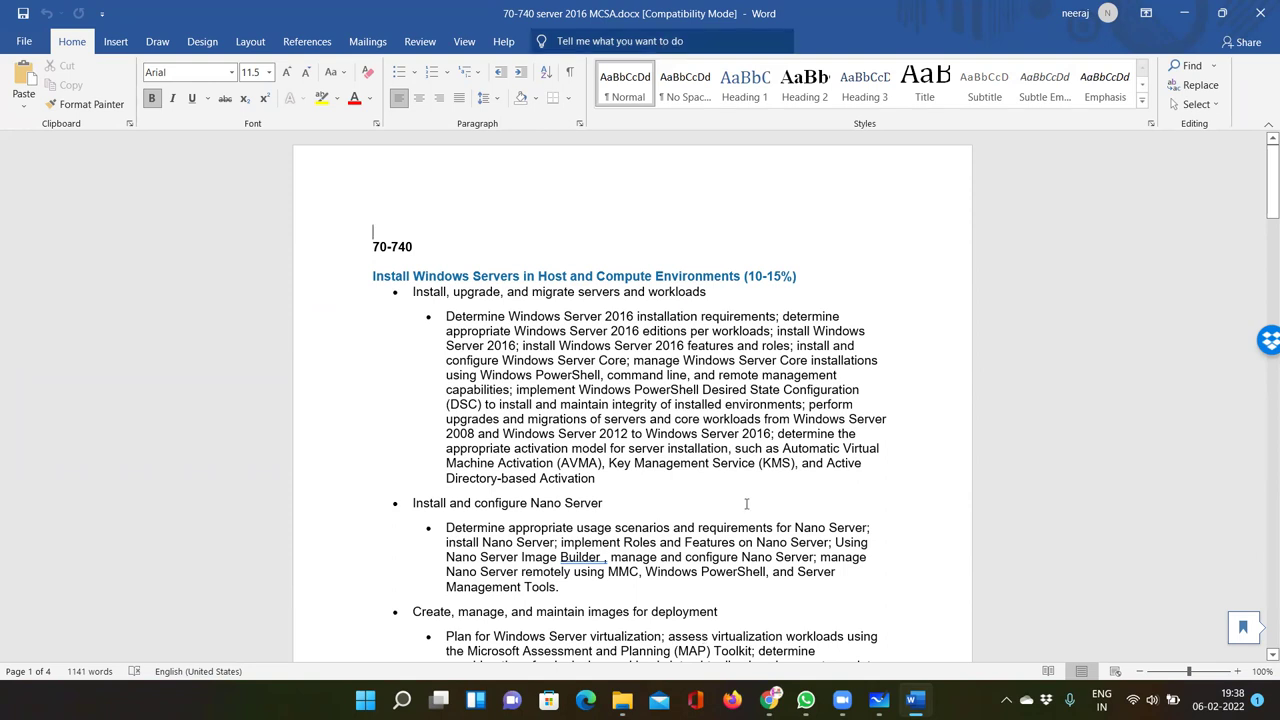
# Step: Scroll through the 70-740 exam outline in Word, then close the document
pyautogui.scroll(-1, 745, 508)
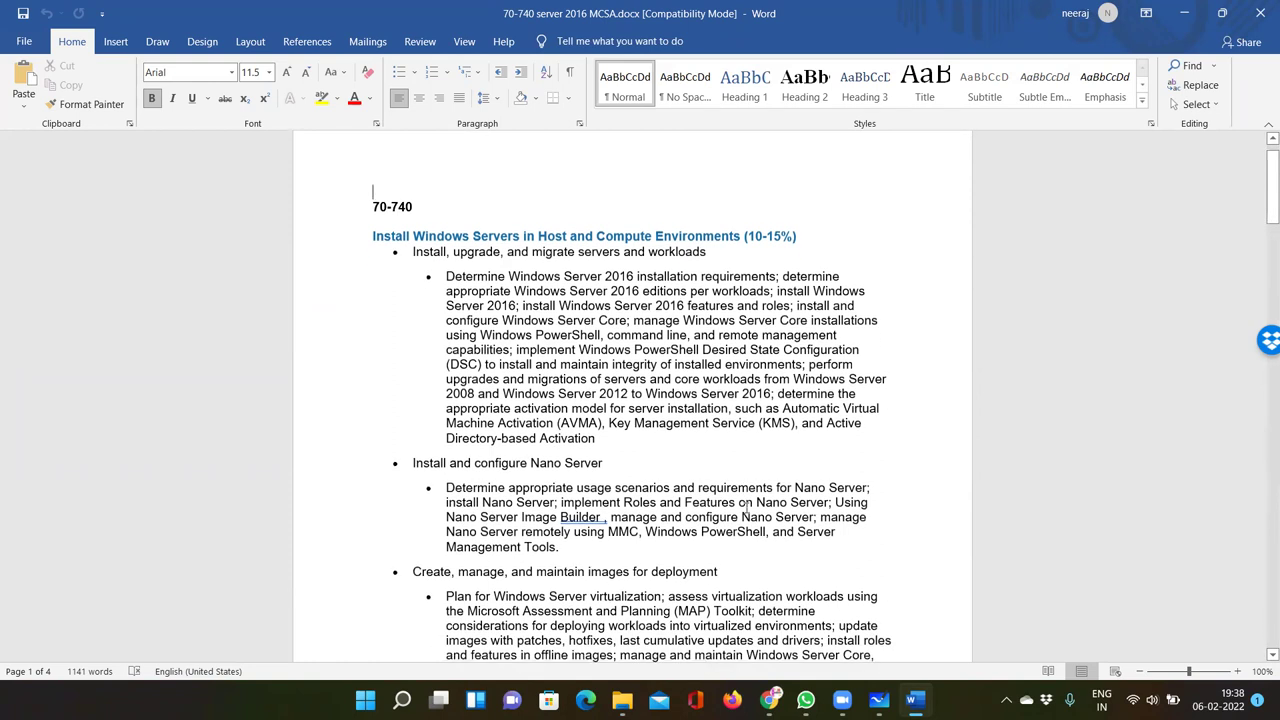
pyautogui.scroll(-1, 745, 508)
pyautogui.scroll(-5, 745, 508)
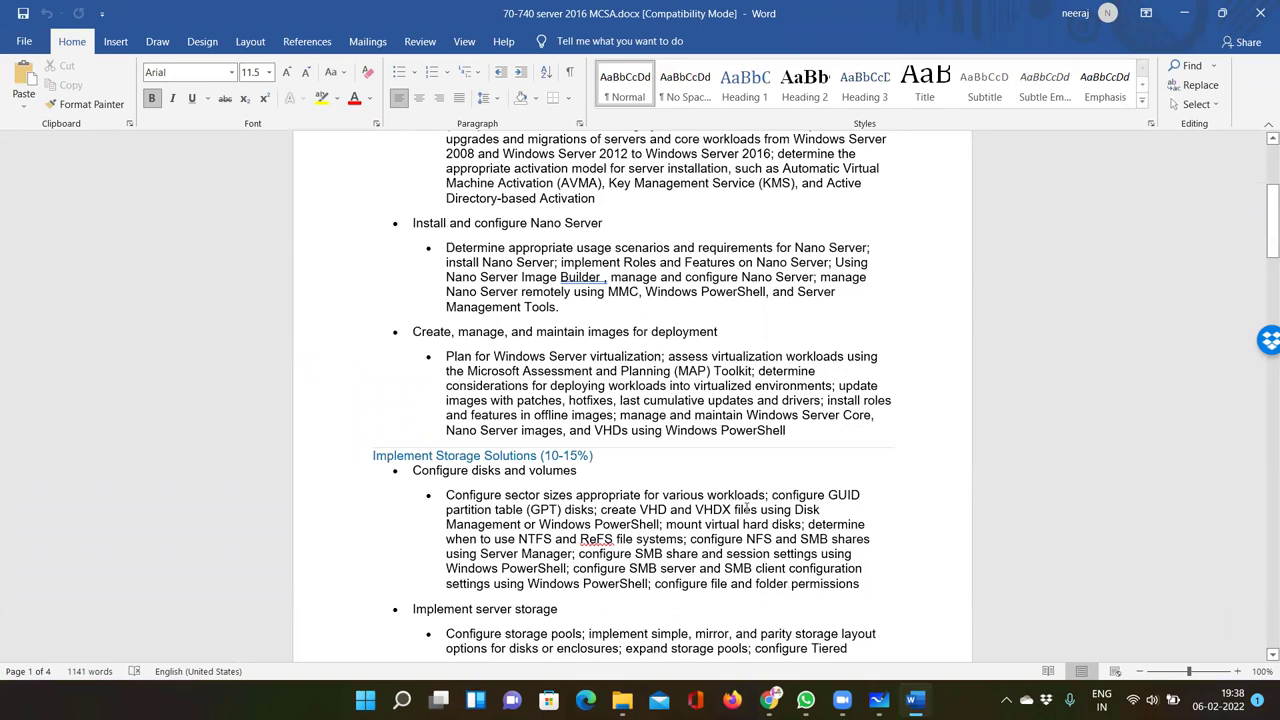
pyautogui.scroll(-4, 745, 508)
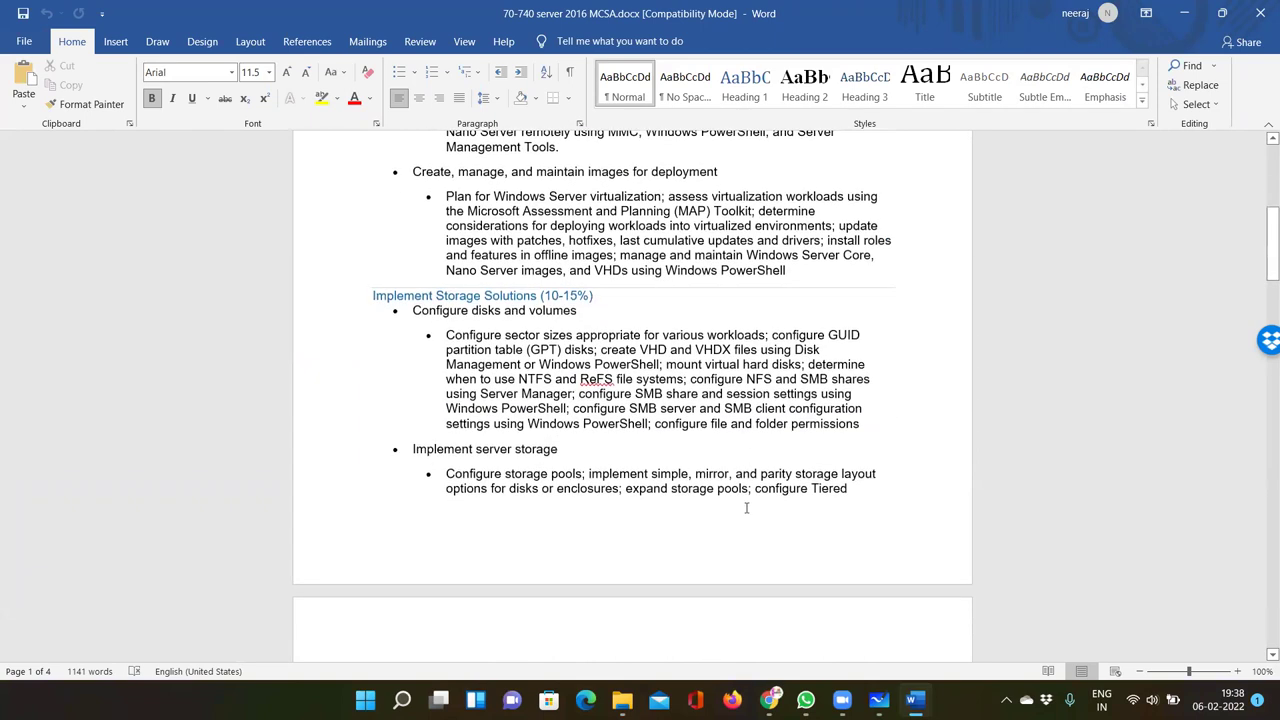
pyautogui.scroll(-10, 745, 508)
pyautogui.scroll(-8, 650, 382)
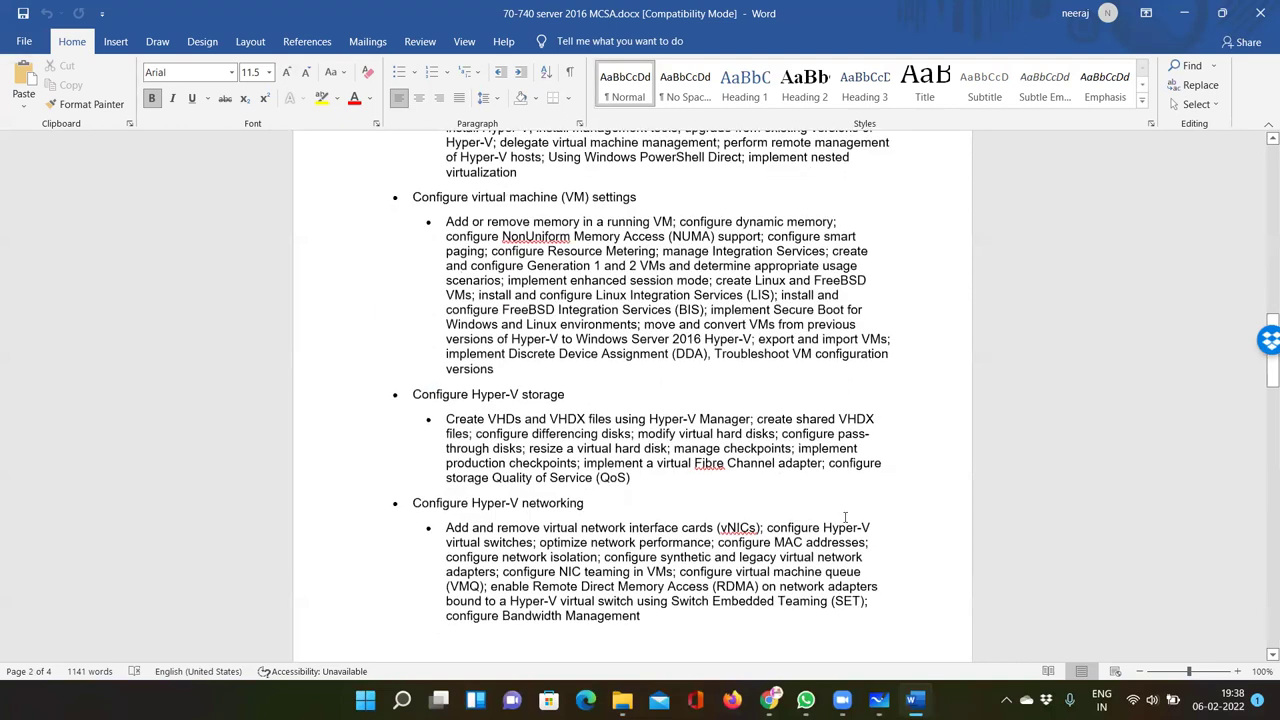
pyautogui.scroll(-9, 656, 445)
pyautogui.scroll(-13, 656, 445)
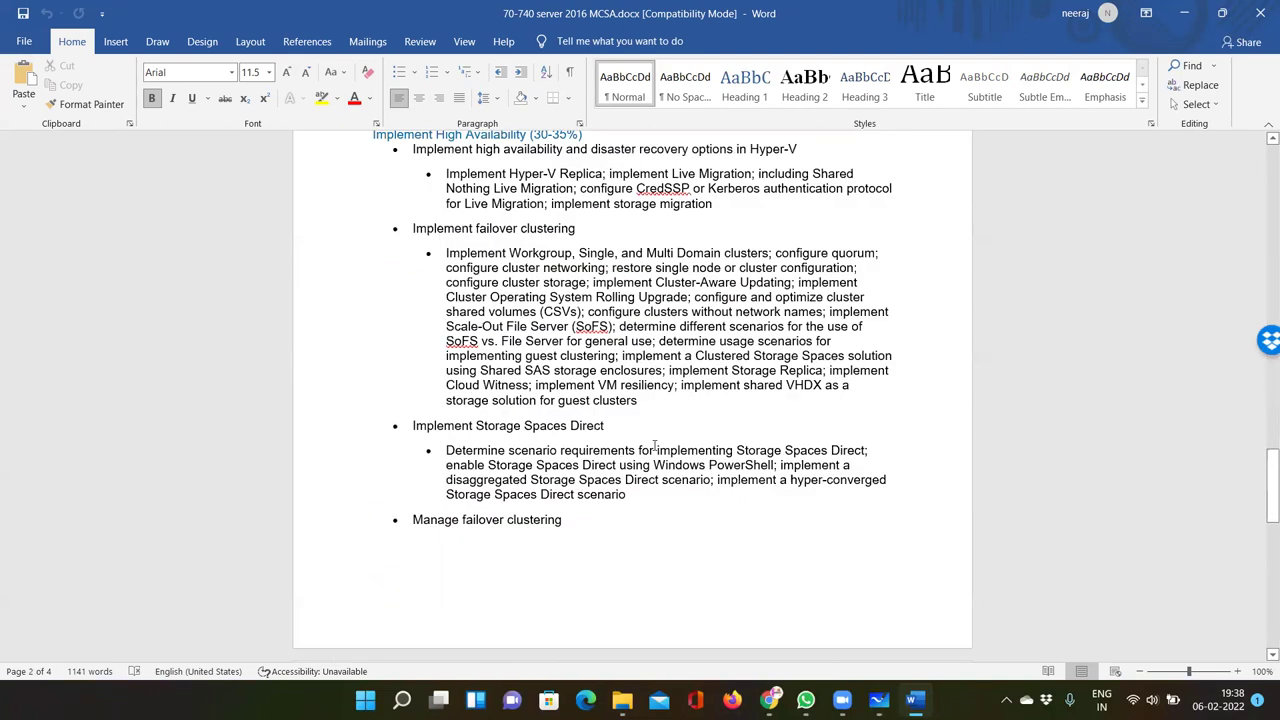
pyautogui.scroll(-20, 656, 446)
pyautogui.scroll(20, 661, 446)
pyautogui.scroll(20, 684, 441)
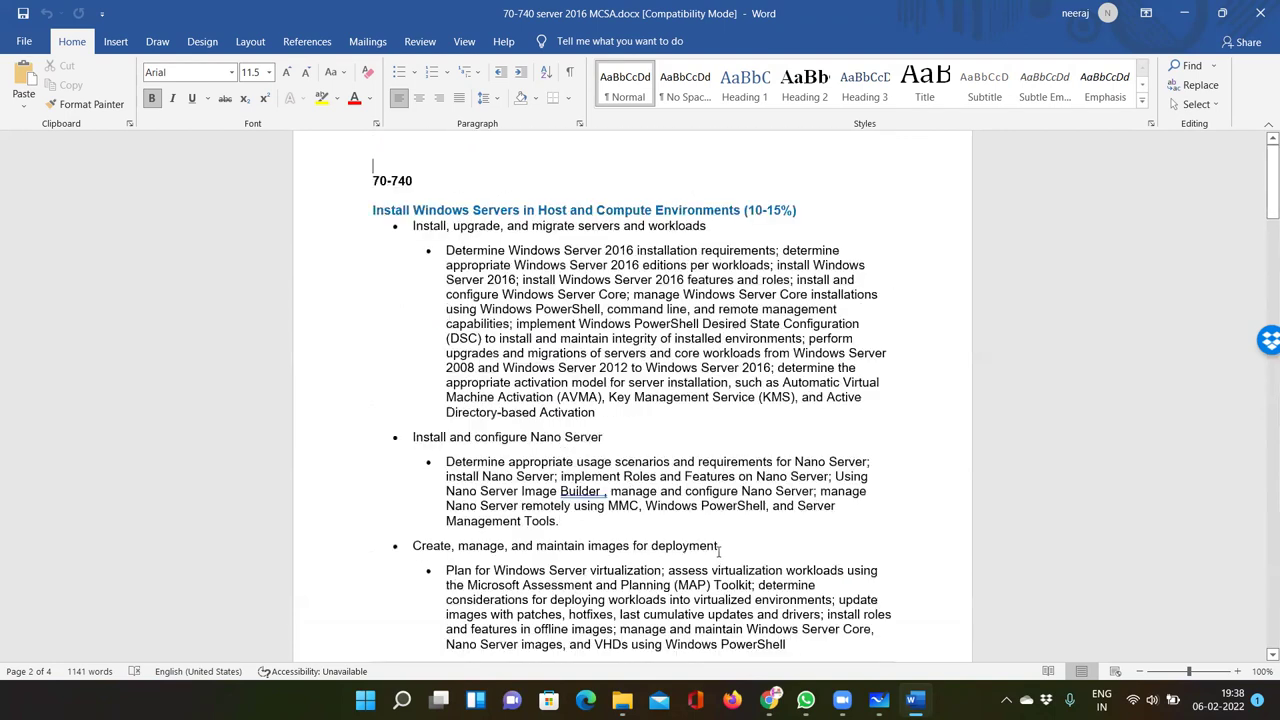
pyautogui.click(1260, 13)
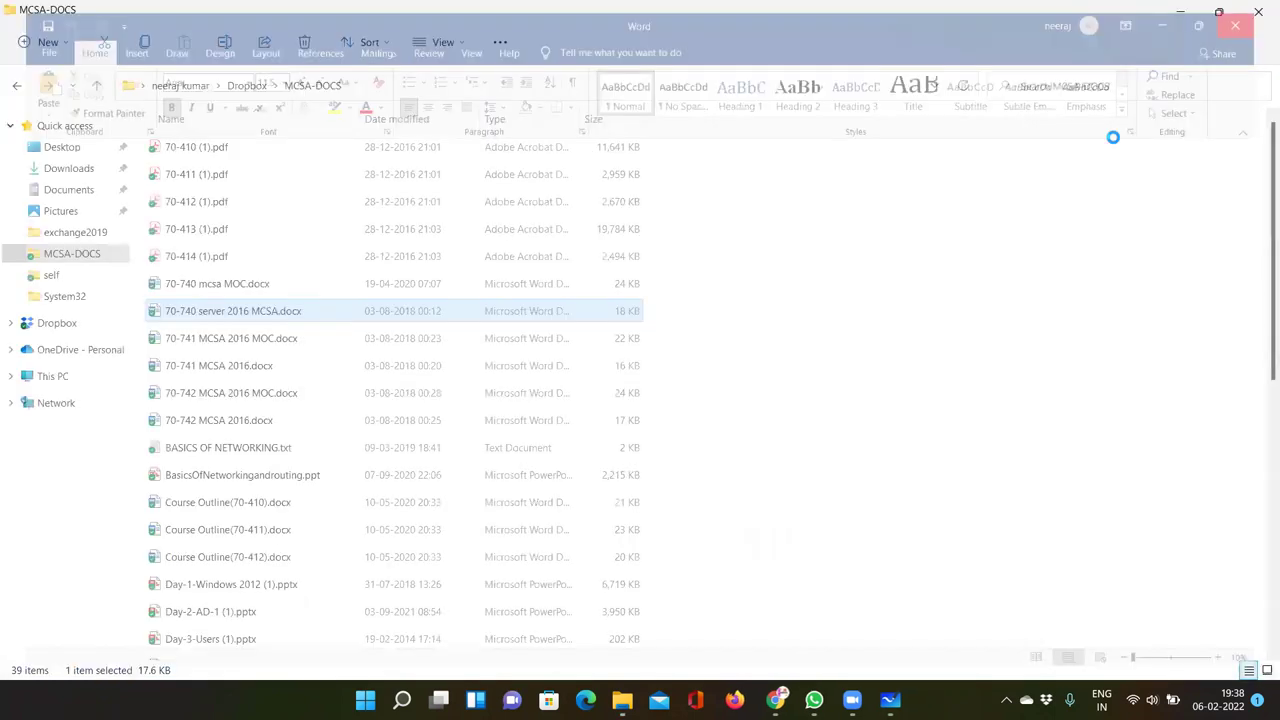
# Step: Open 70-742 MCSA 2016 MOC.docx and scroll through its outline
pyautogui.doubleClick(198, 395)
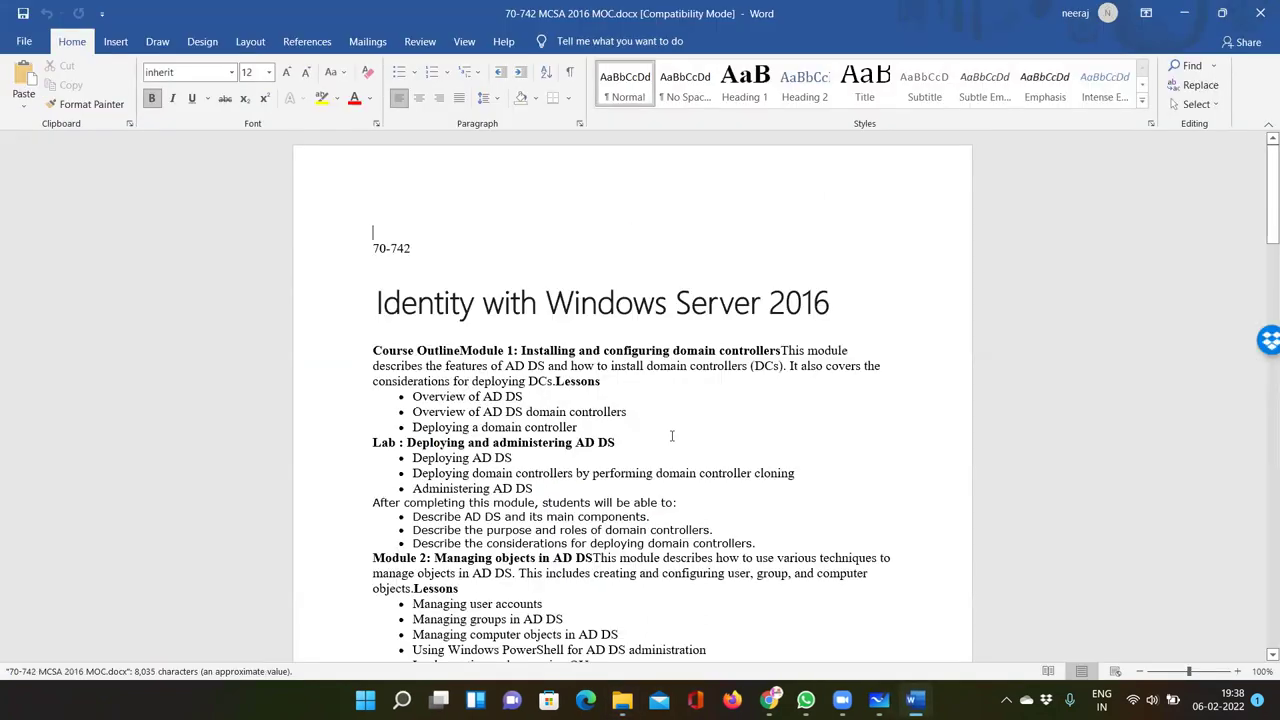
pyautogui.scroll(-5, 675, 436)
pyautogui.scroll(-6, 678, 436)
pyautogui.scroll(-8, 678, 436)
pyautogui.scroll(-13, 679, 436)
pyautogui.scroll(-20, 820, 513)
pyautogui.scroll(-15, 765, 503)
# Step: Close the 70-742 document, quit Word, and show the desktop
pyautogui.click(1260, 12)
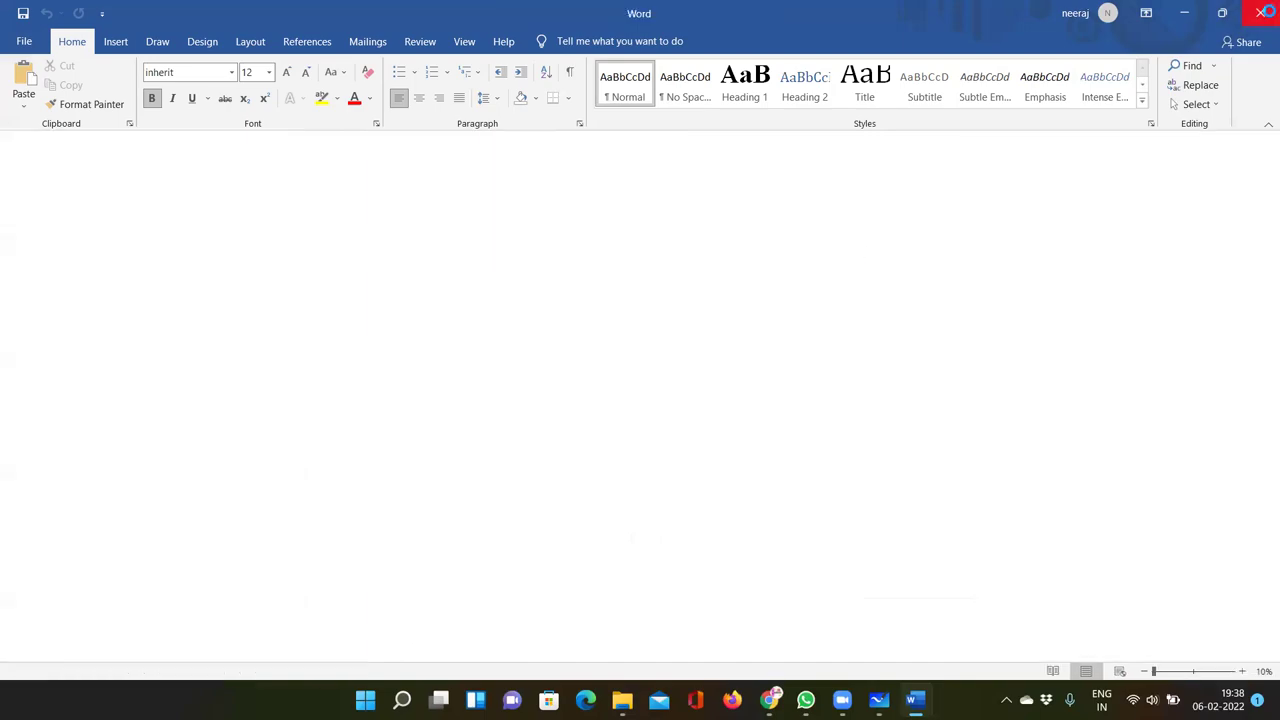
pyautogui.click(1262, 12)
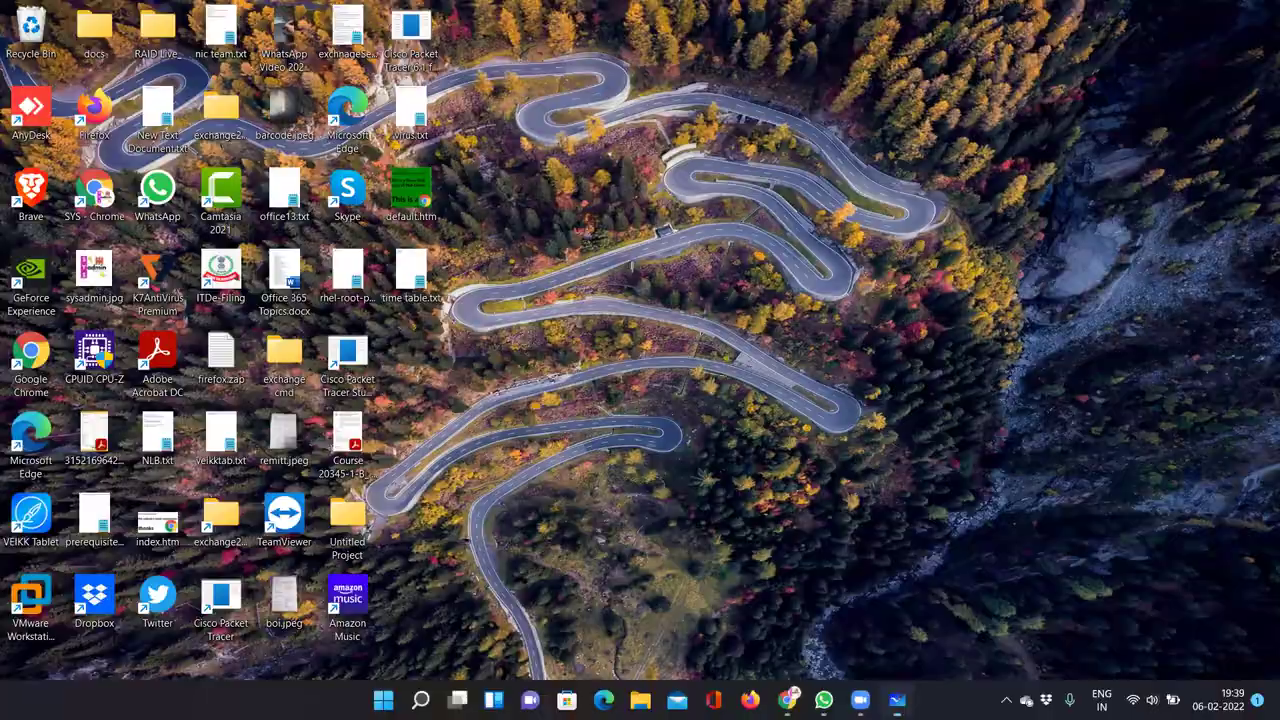
pyautogui.press('super+d')
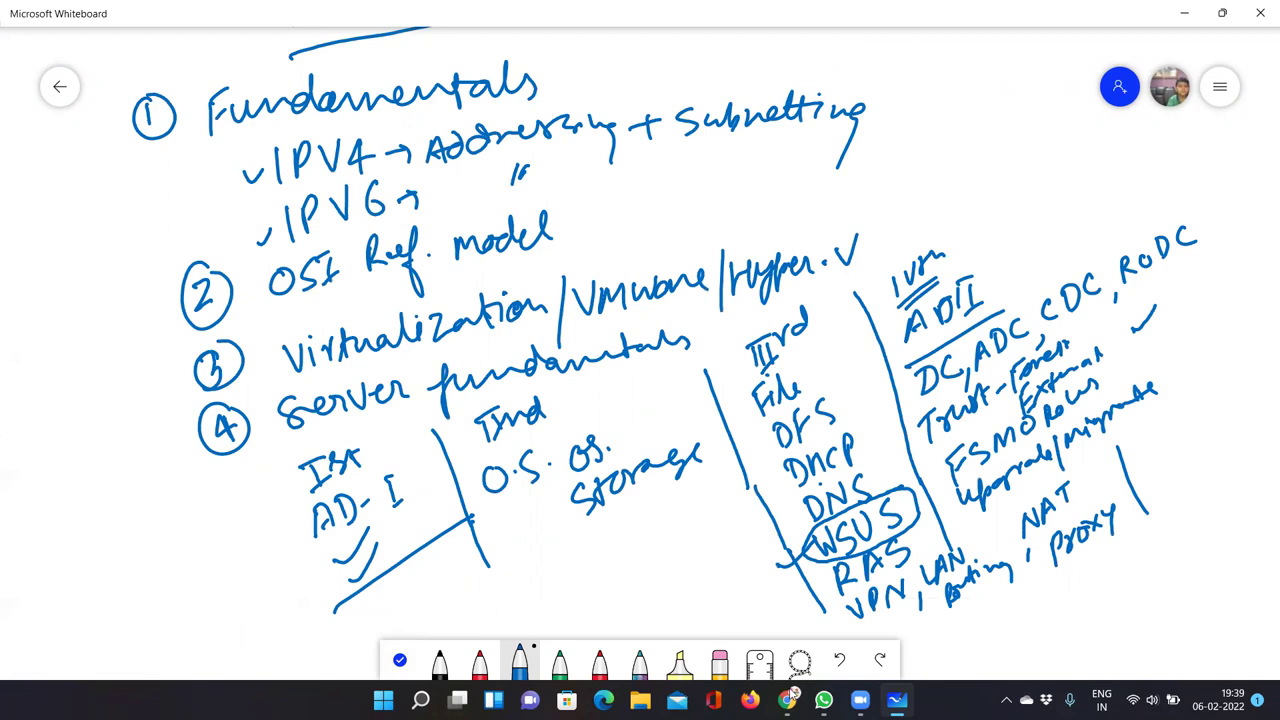
# Step: Minimize Microsoft Whiteboard so the Chrome window with the Zoom page shows
pyautogui.click(1185, 14)
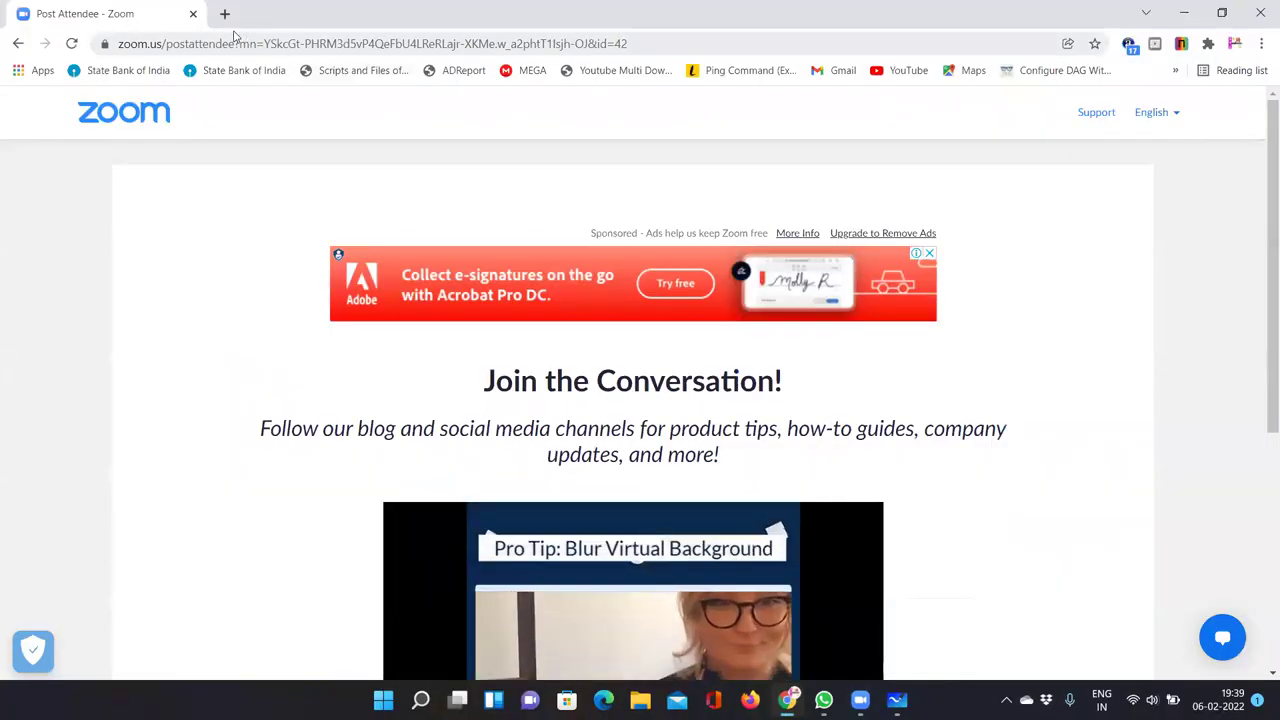
# Step: Open a new Chrome tab on the Google start page and select its search box
pyautogui.hotkey('ctrl', 't')
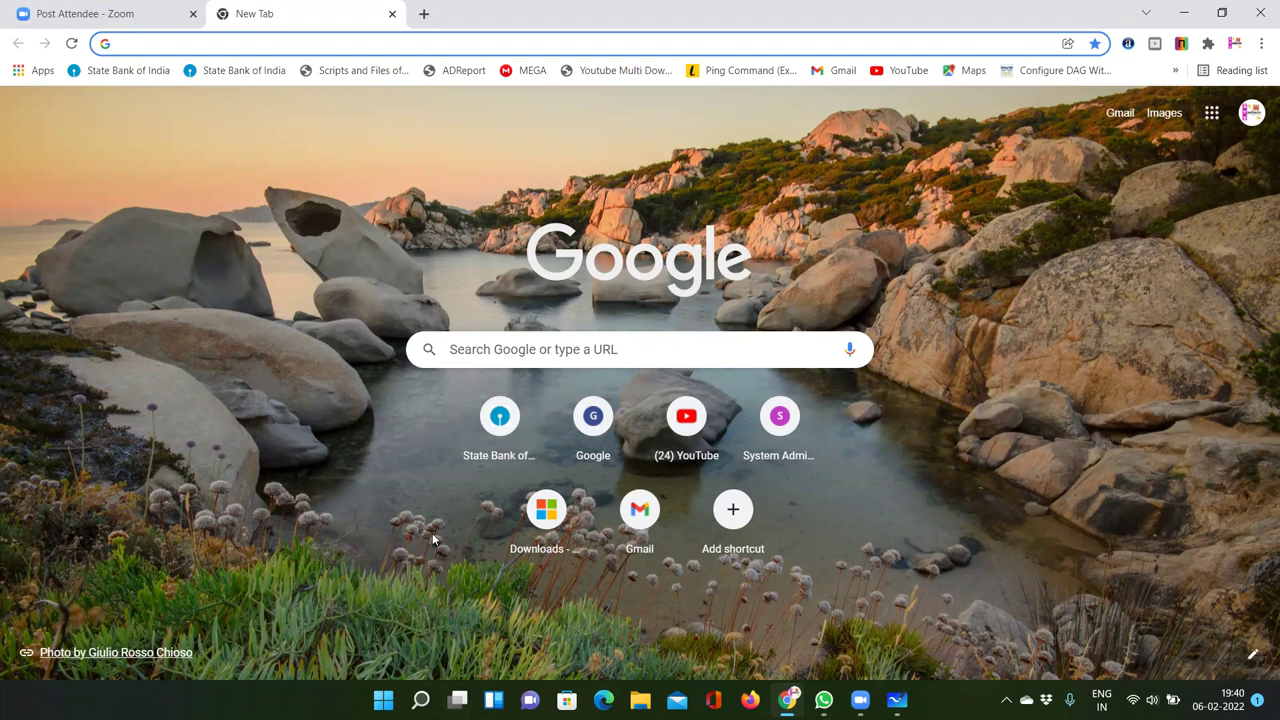
pyautogui.click(498, 354)
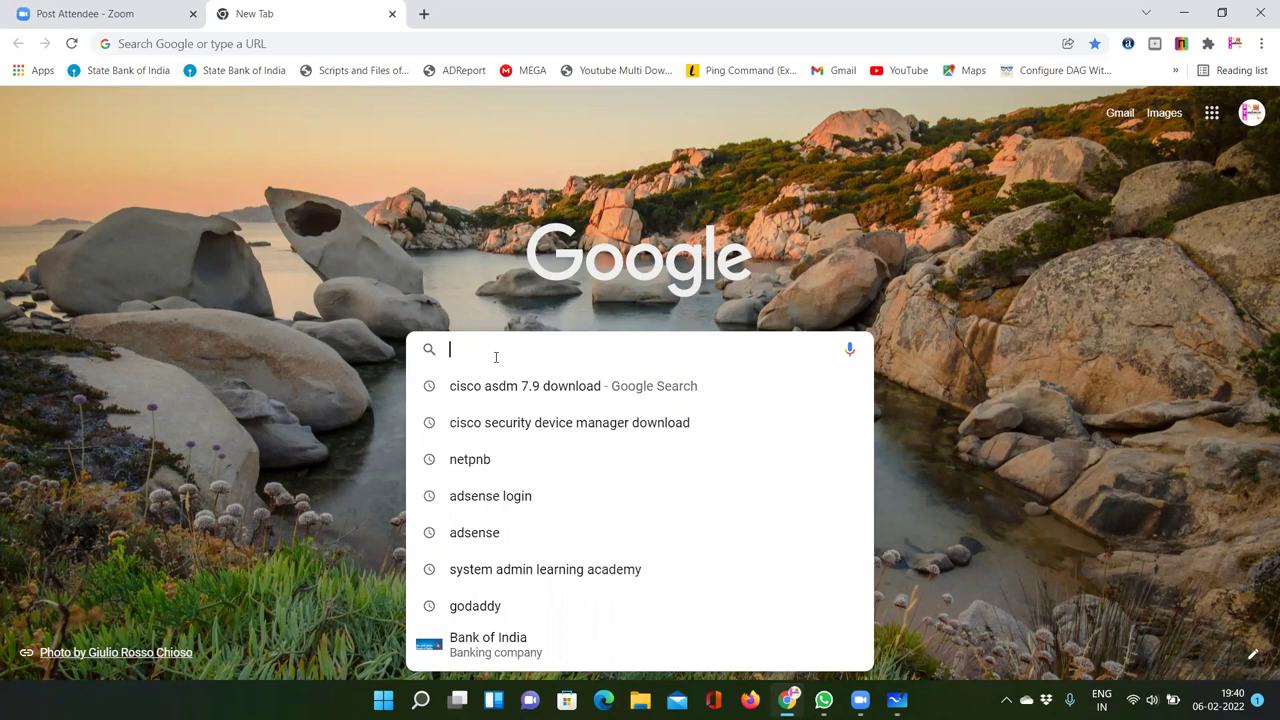
# Step: Search Google for portal.azure.com and open the Microsoft Azure Portal ad's free account page
pyautogui.write('porta')
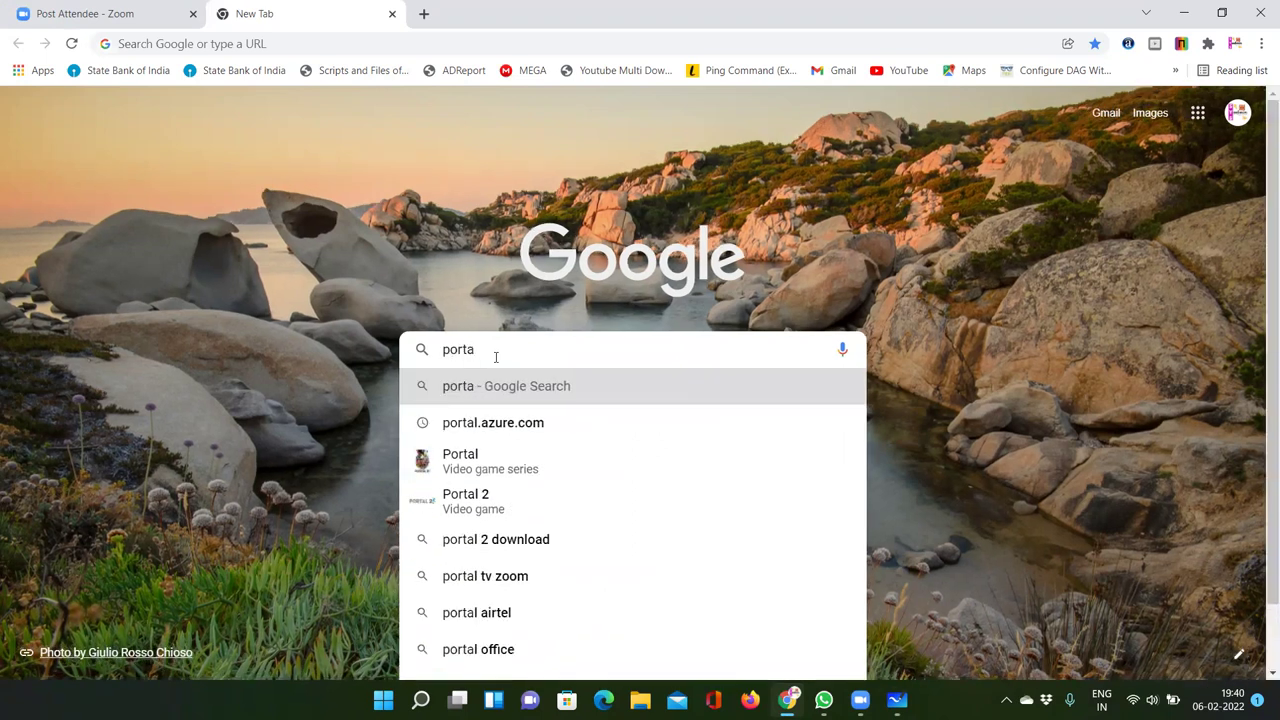
pyautogui.write('l.azure.com')
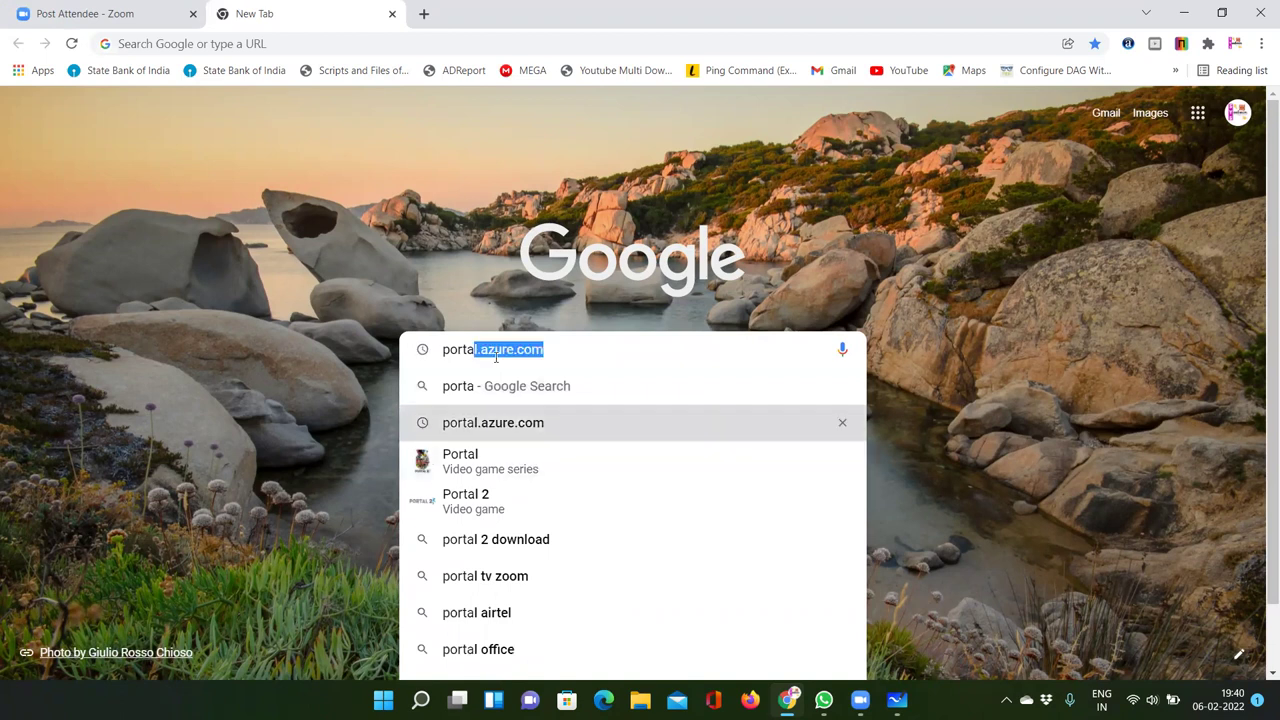
pyautogui.press('Return')
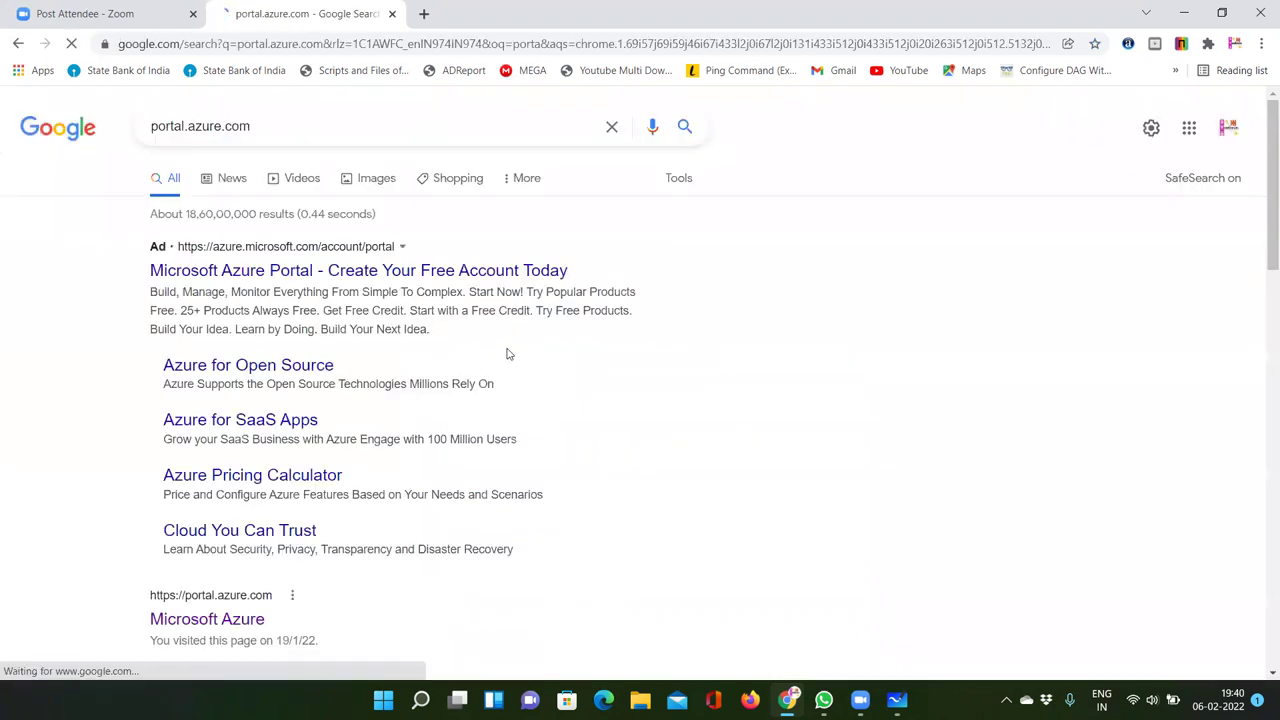
pyautogui.click(232, 271)
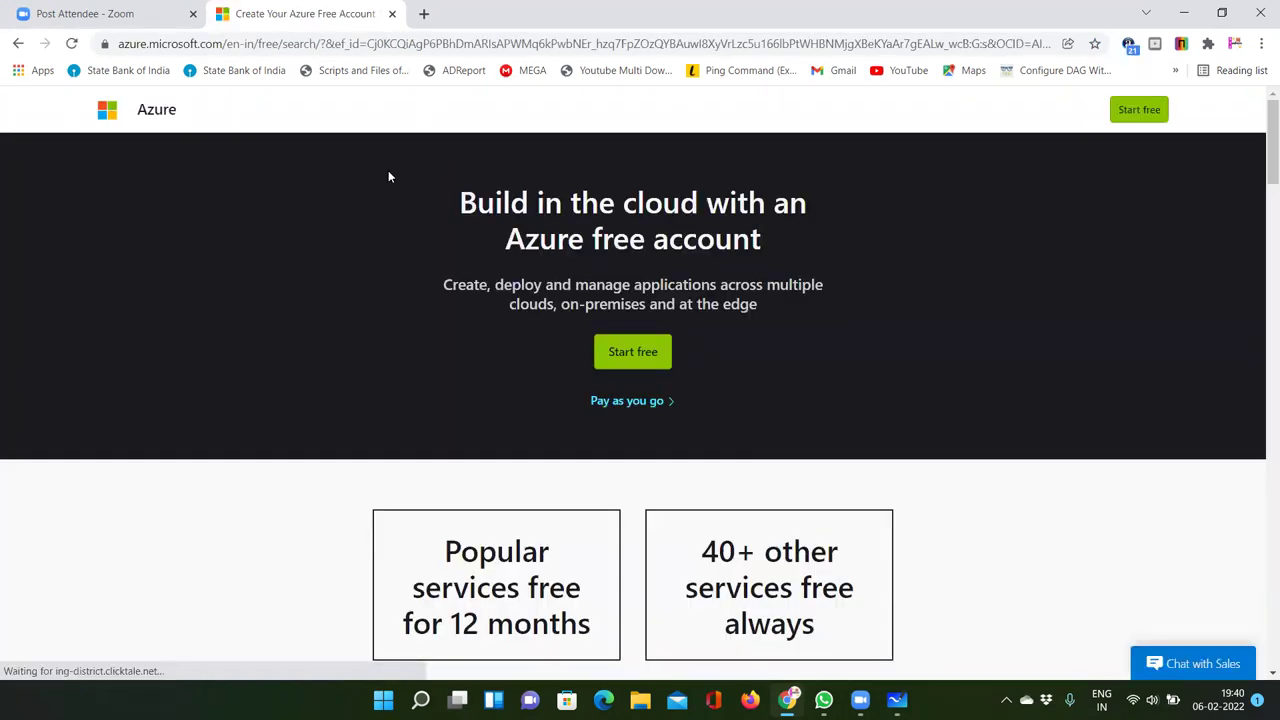
pyautogui.scroll(-10, 243, 334)
pyautogui.scroll(-15, 243, 335)
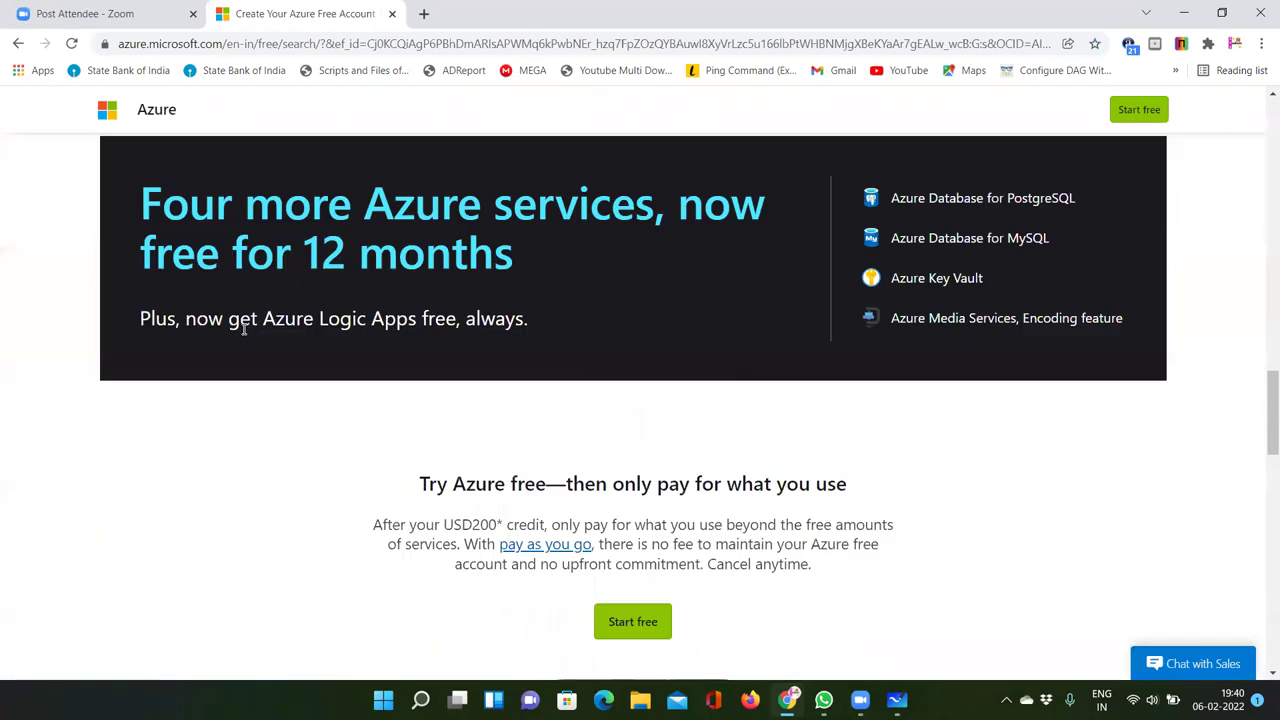
pyautogui.scroll(5, 242, 335)
pyautogui.scroll(15, 243, 330)
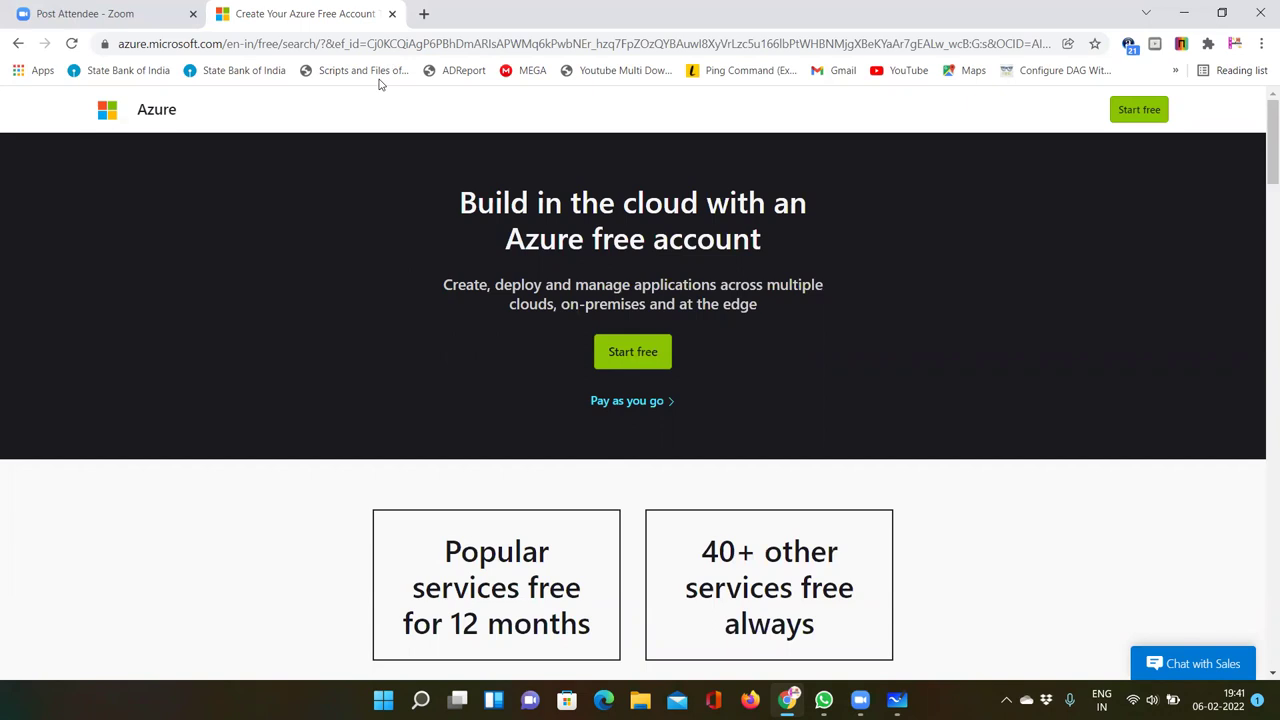
# Step: Search 'azure portal login' from the address bar, open the Azure portal result, and pick the first account
pyautogui.click(432, 43)
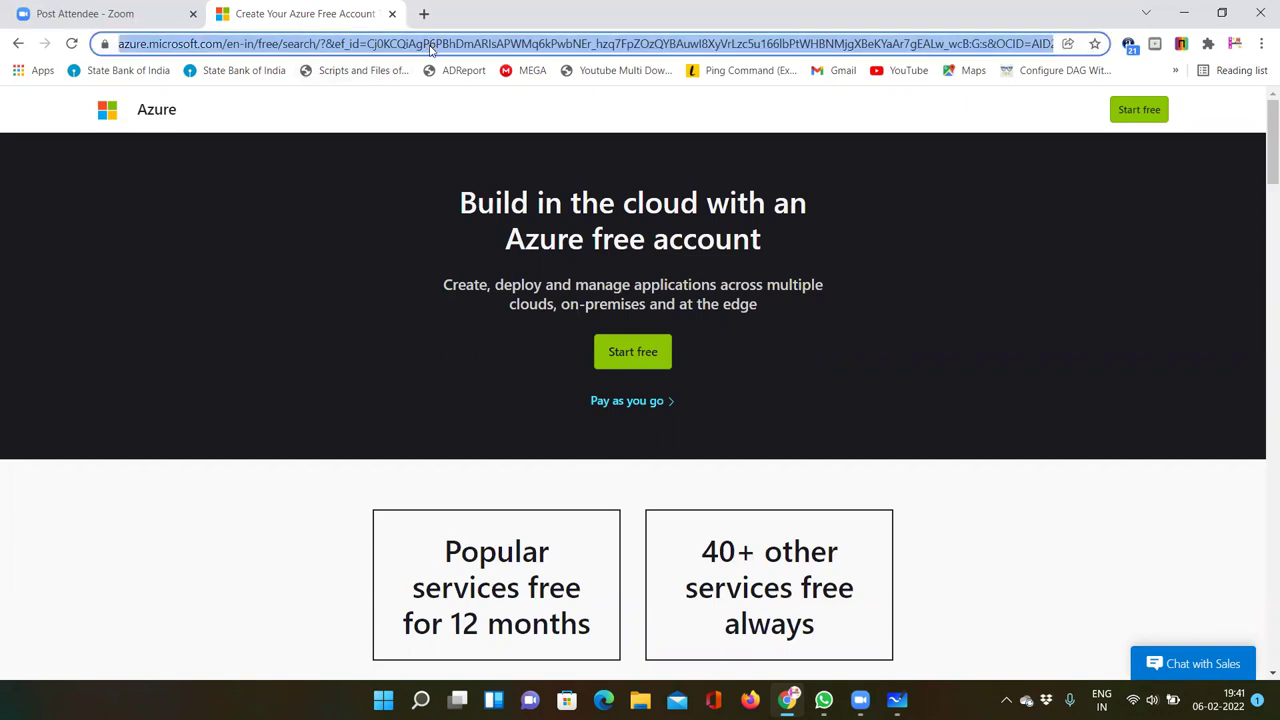
pyautogui.press('BackSpace')
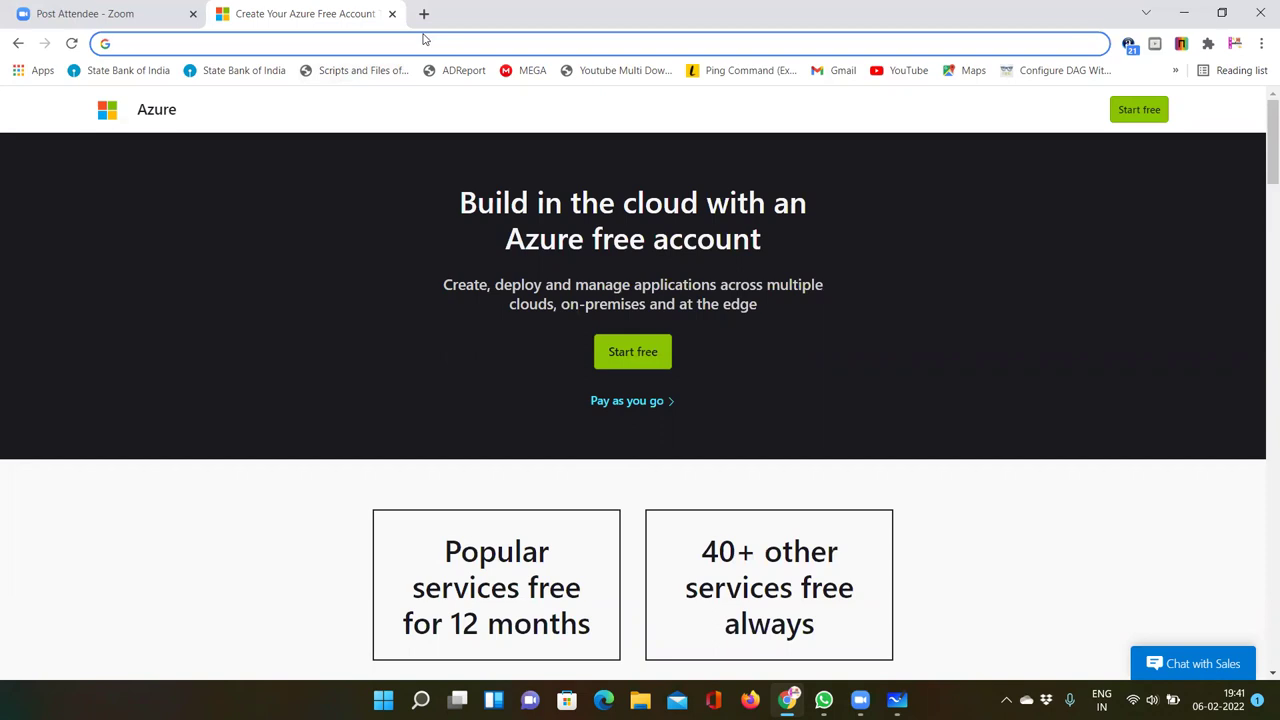
pyautogui.write('azure')
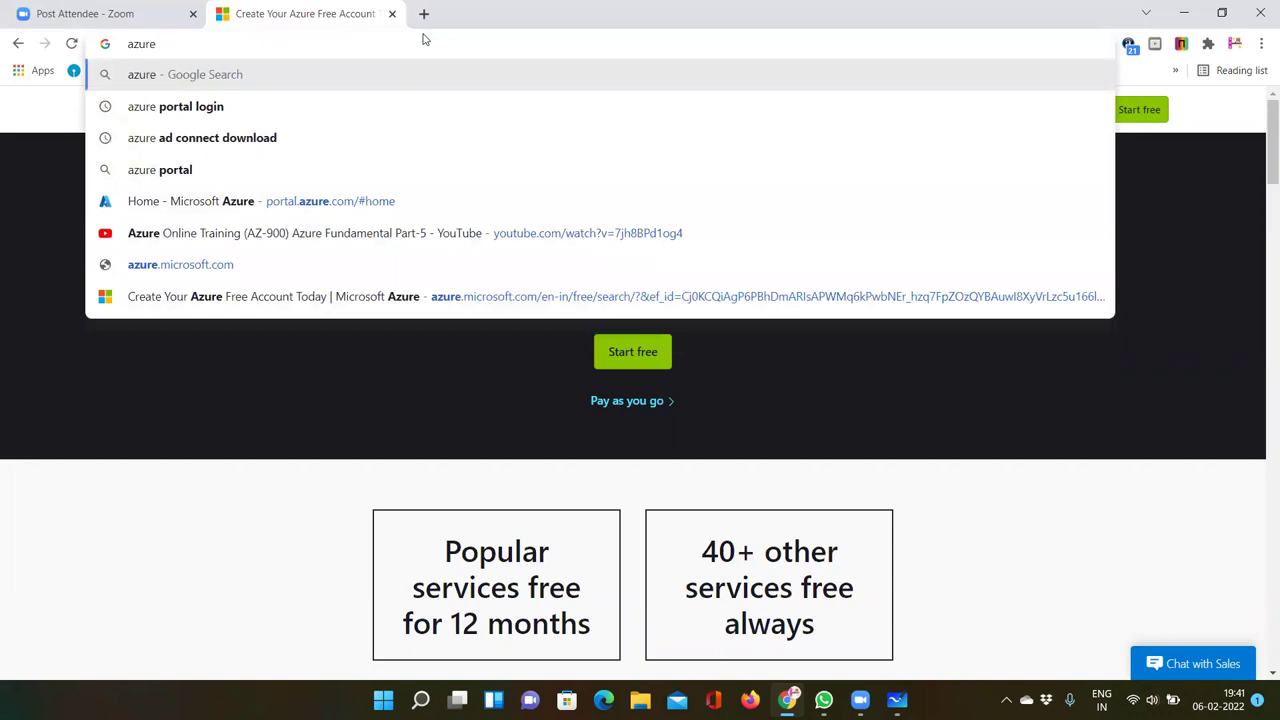
pyautogui.press('Down')
pyautogui.press('Return')
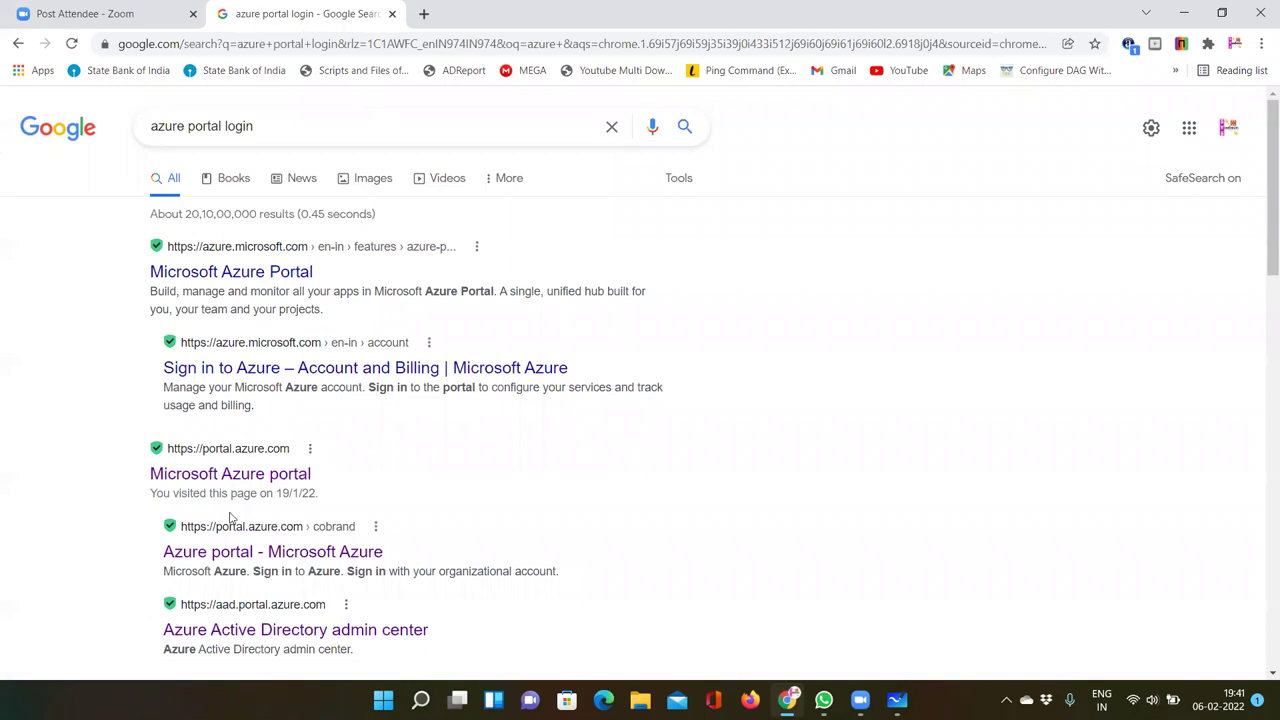
pyautogui.click(257, 482)
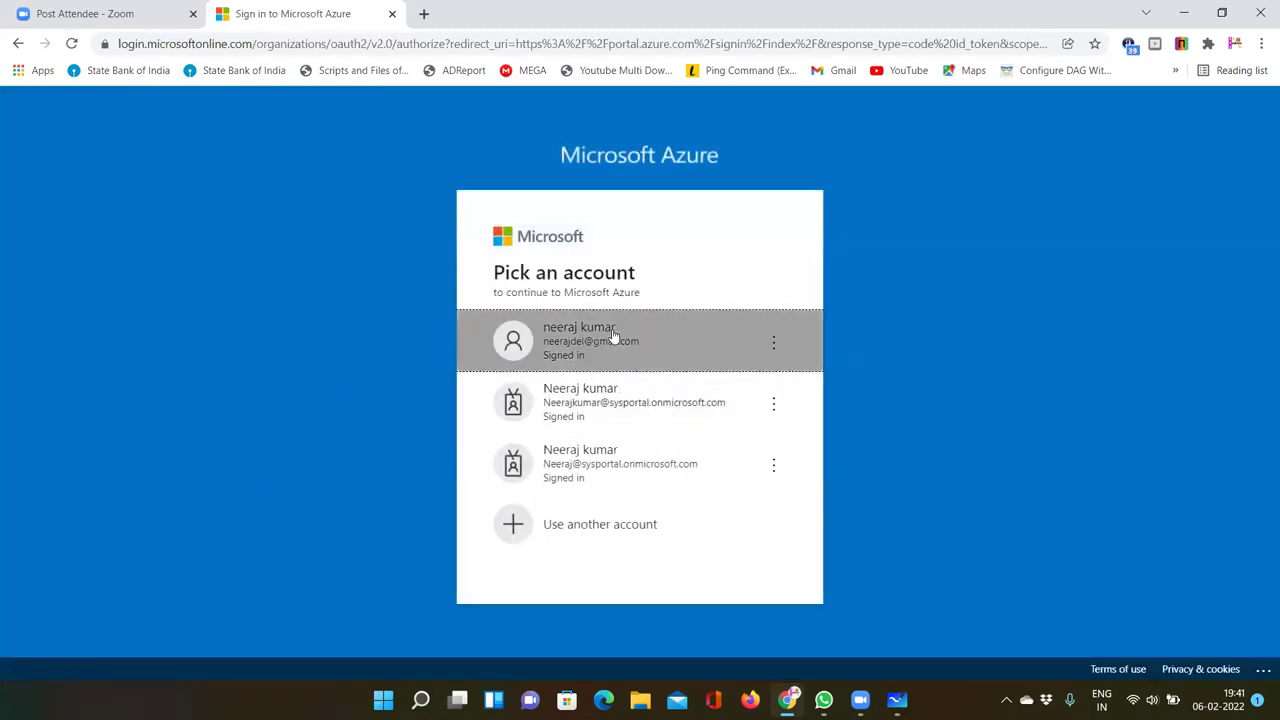
pyautogui.click(590, 337)
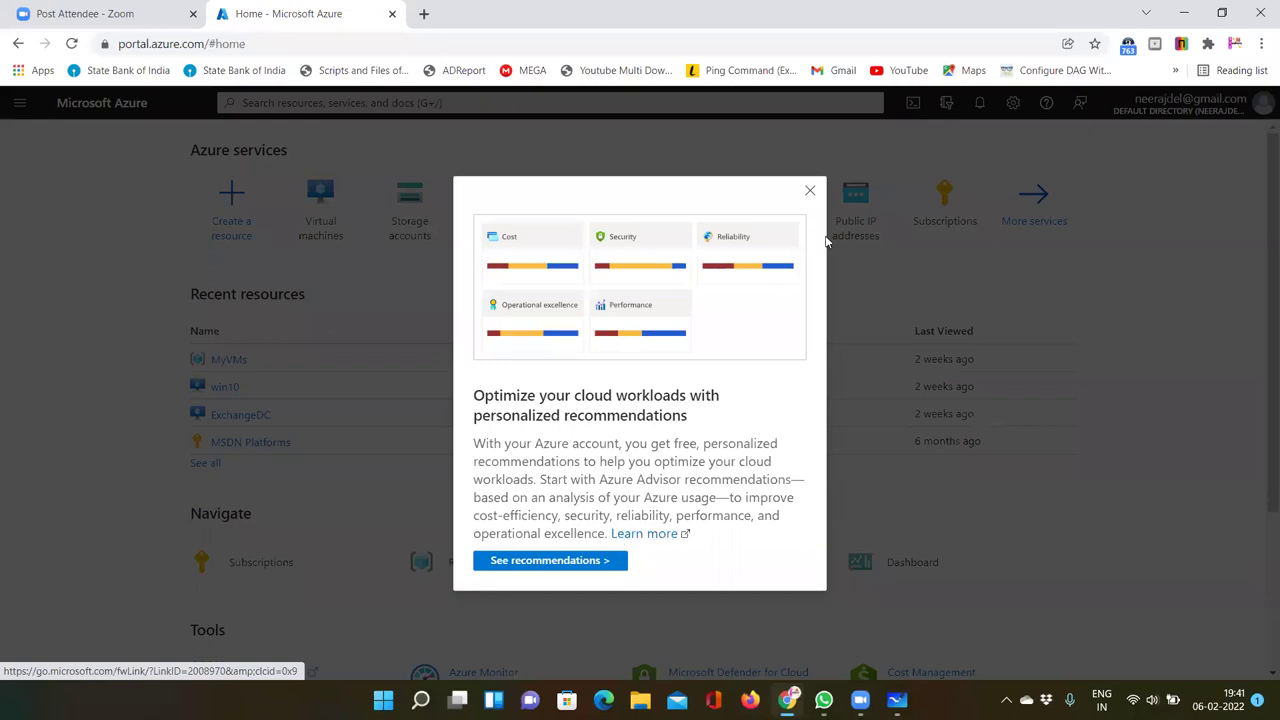
# Step: Close the 'Optimize your cloud workloads' popup on the Azure Portal home page
pyautogui.click(811, 191)
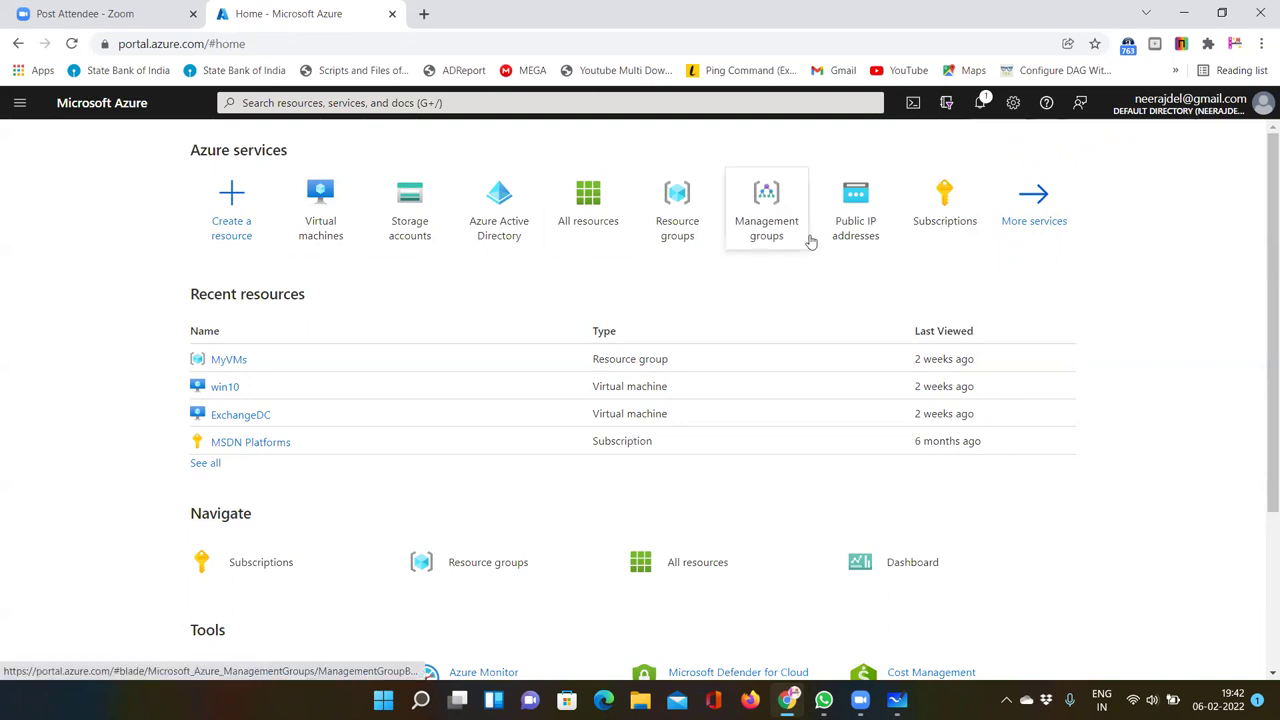
pyautogui.moveTo(866, 233)
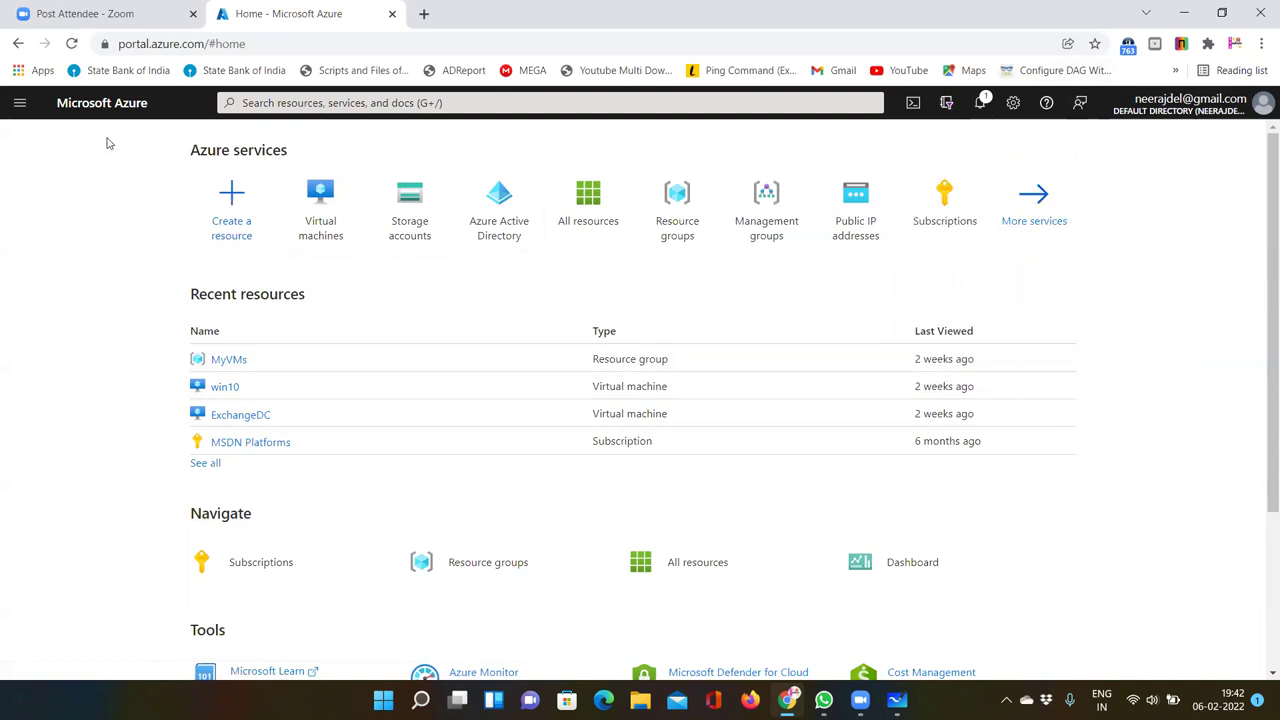
# Step: Browse the favorite services in the Azure portal menu, then open All resources
pyautogui.click(19, 104)
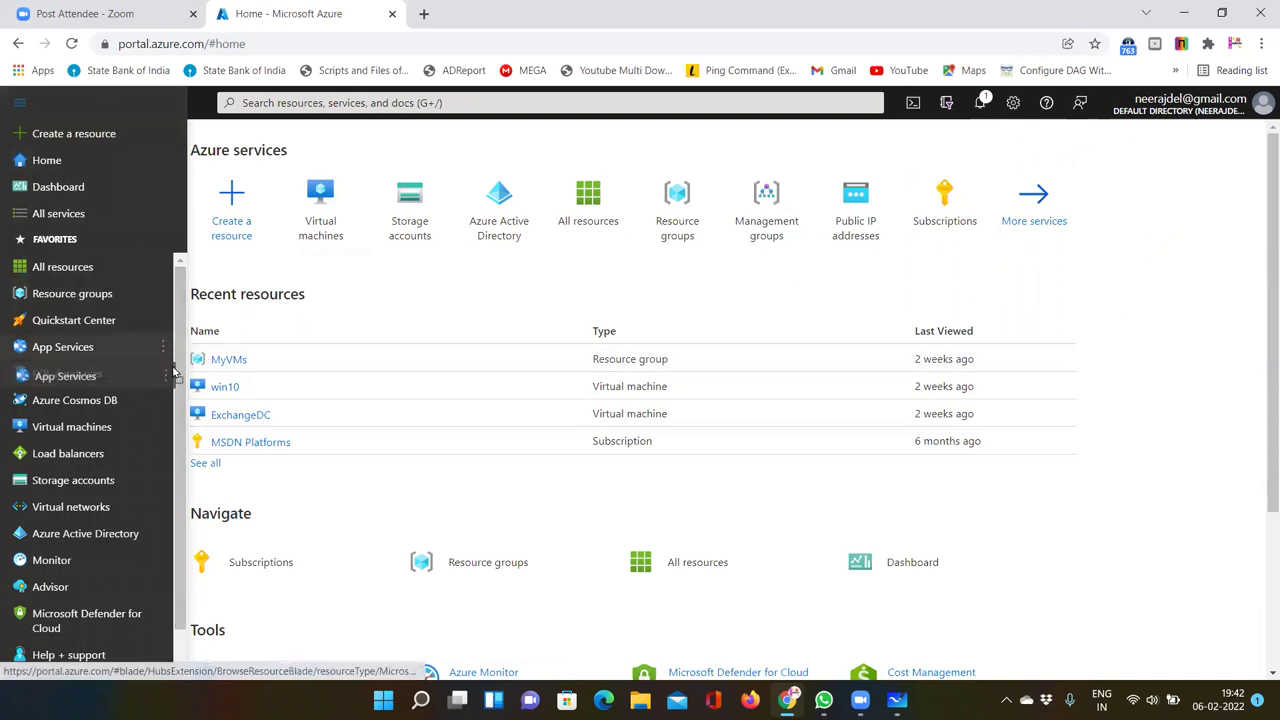
pyautogui.scroll(-1, 176, 440)
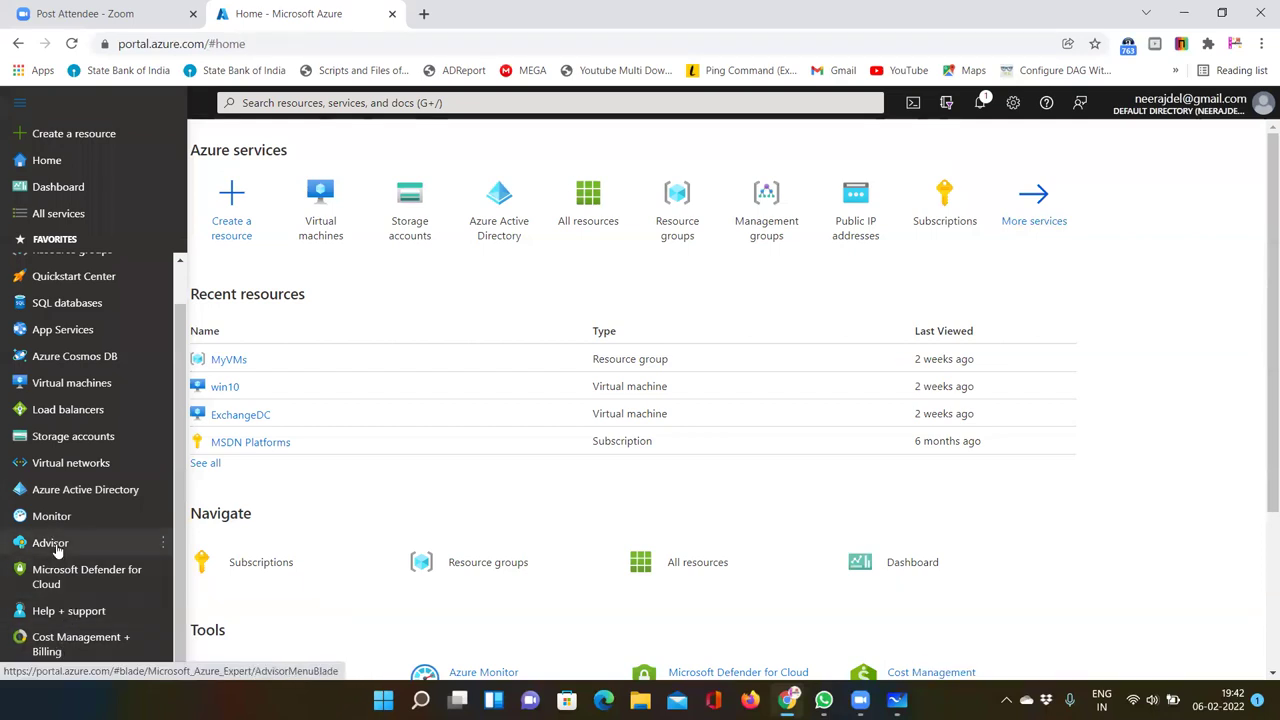
pyautogui.moveTo(62, 527)
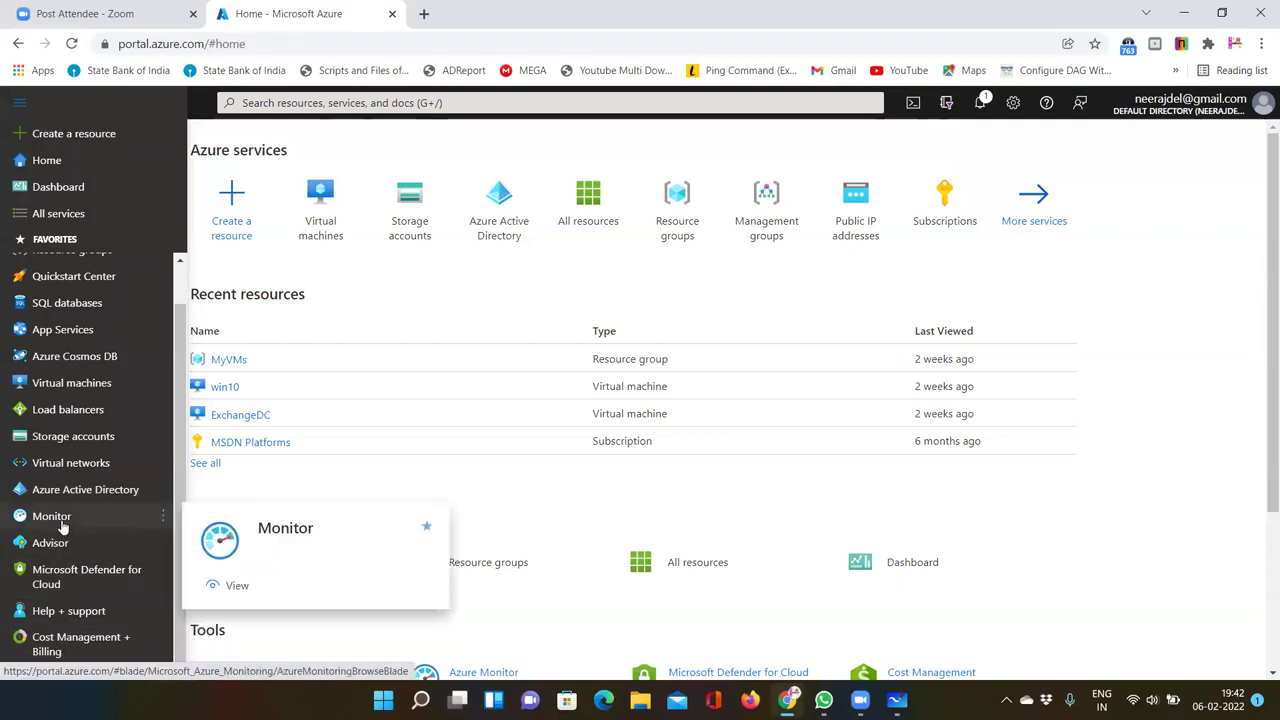
pyautogui.moveTo(57, 500)
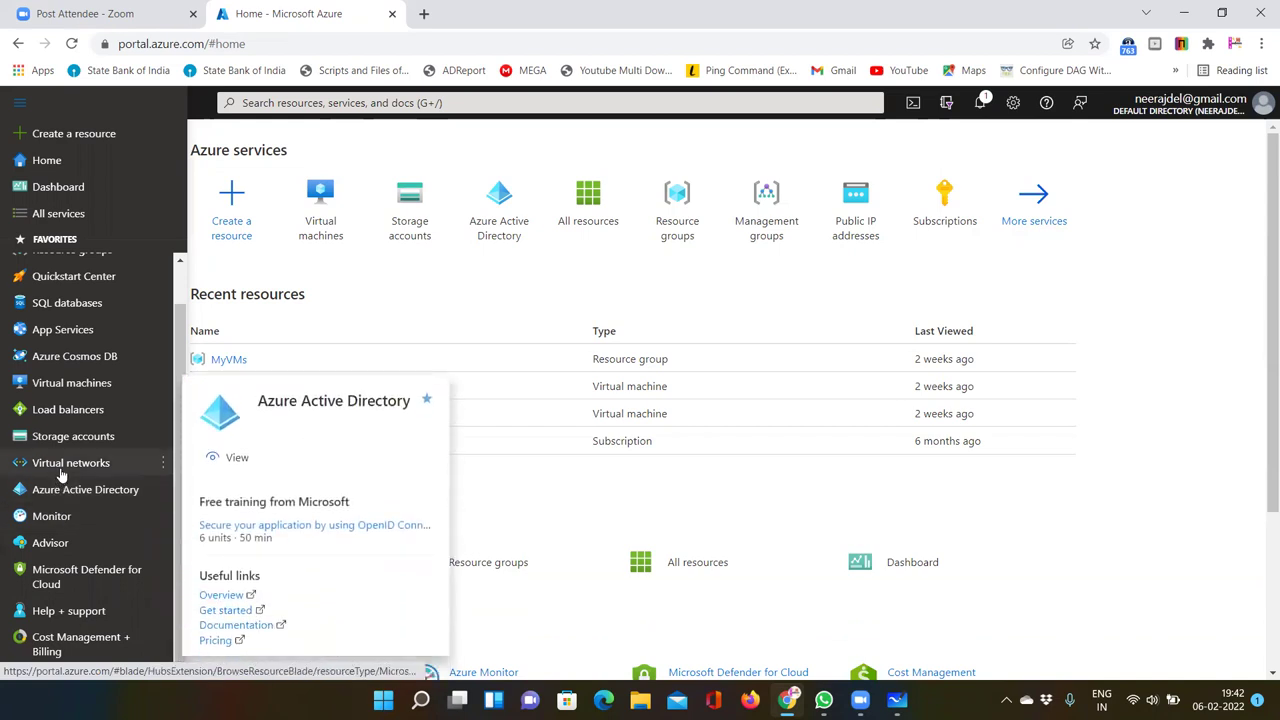
pyautogui.moveTo(60, 469)
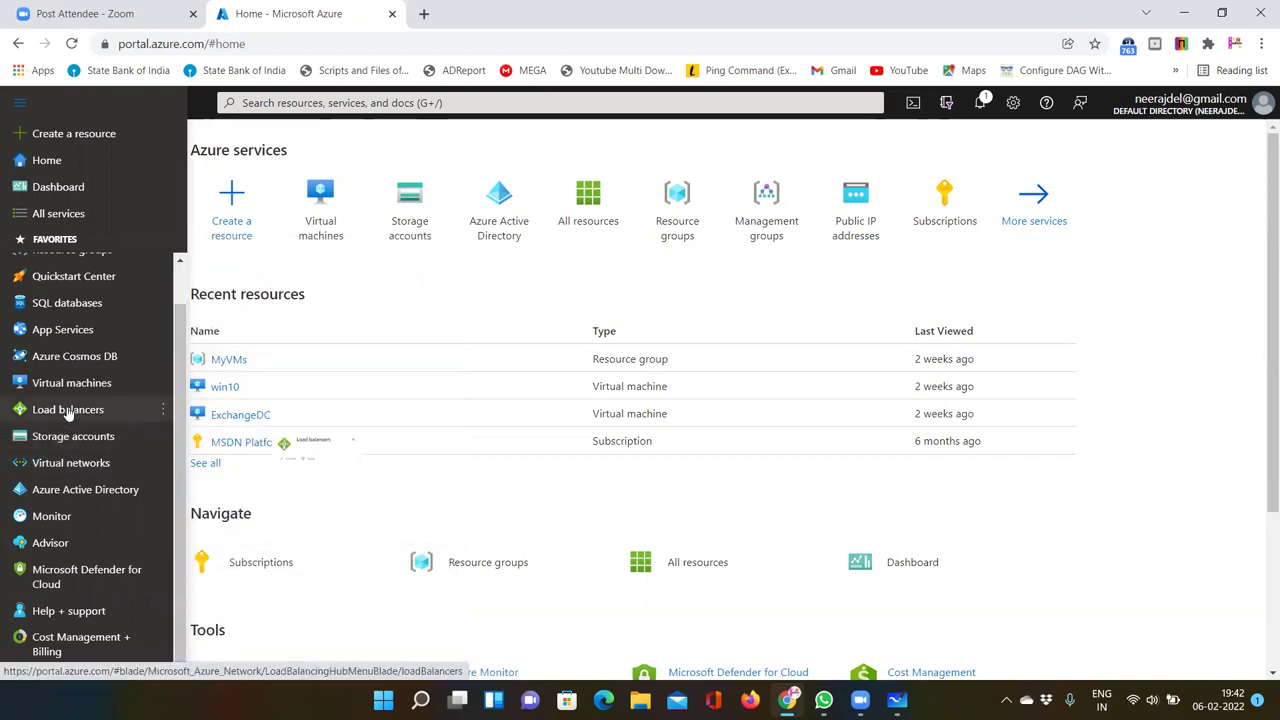
pyautogui.moveTo(68, 413)
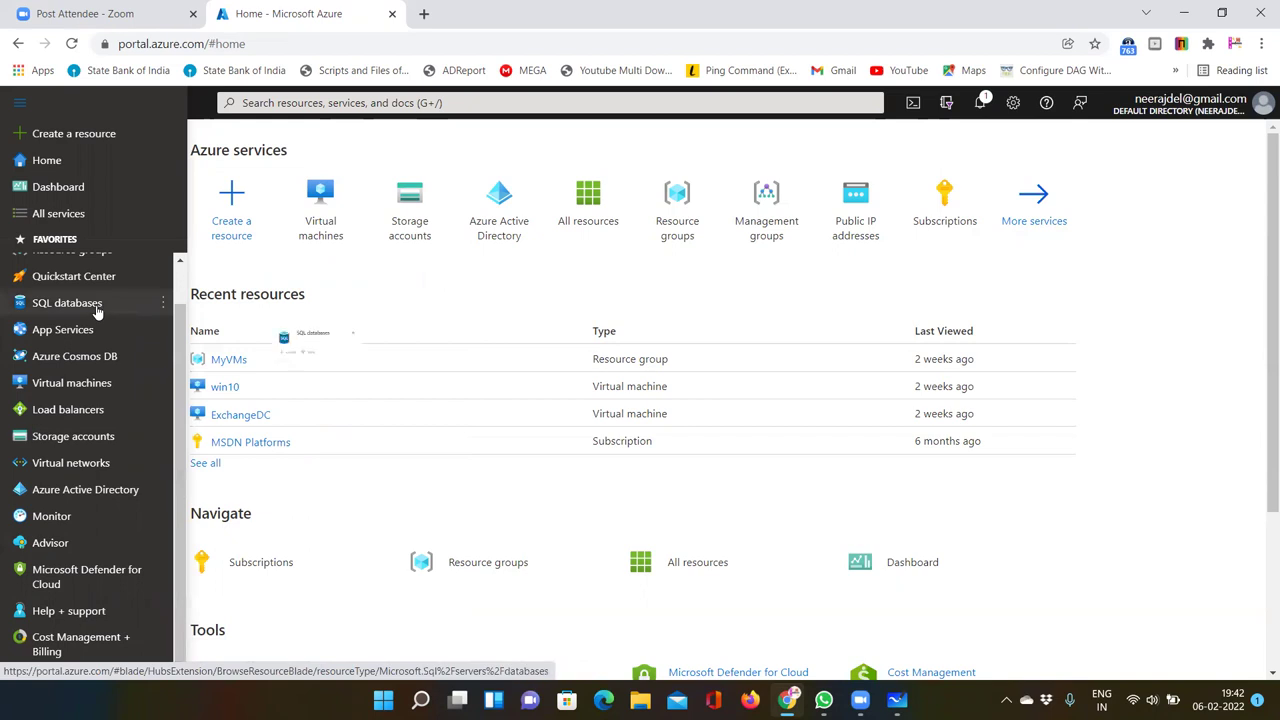
pyautogui.moveTo(96, 307)
pyautogui.scroll(1, 152, 340)
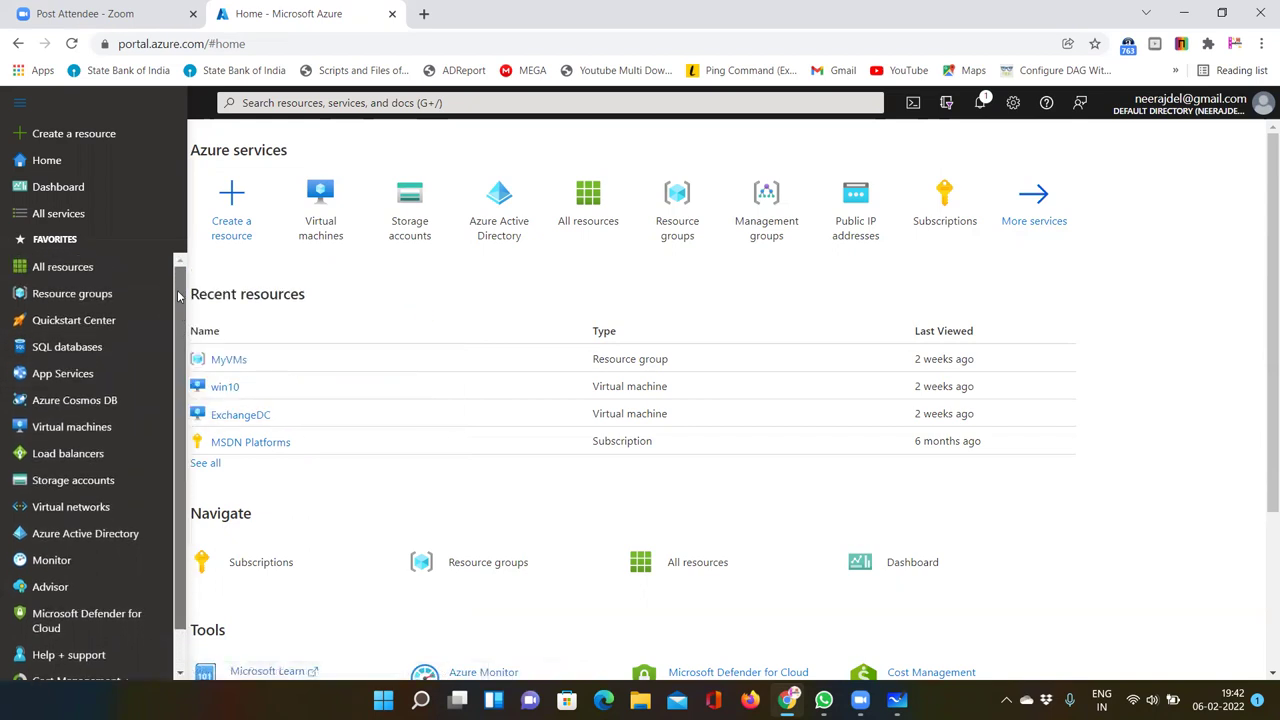
pyautogui.moveTo(137, 350)
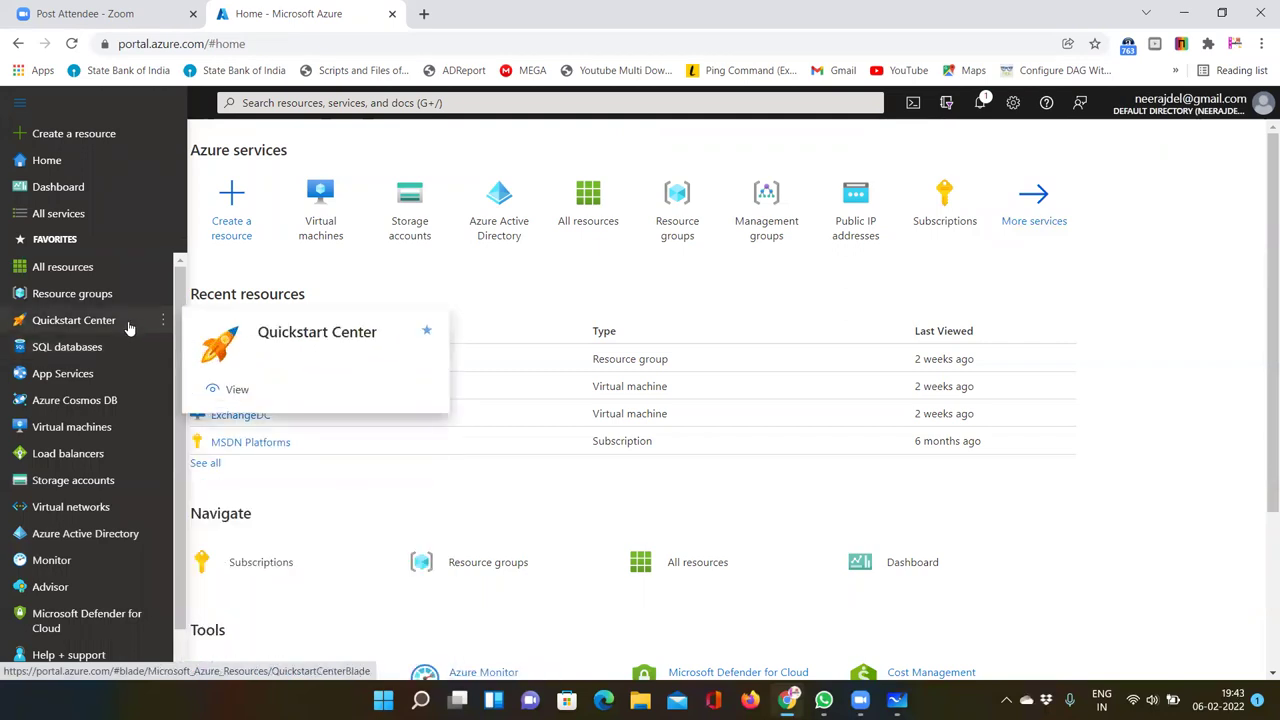
pyautogui.moveTo(84, 270)
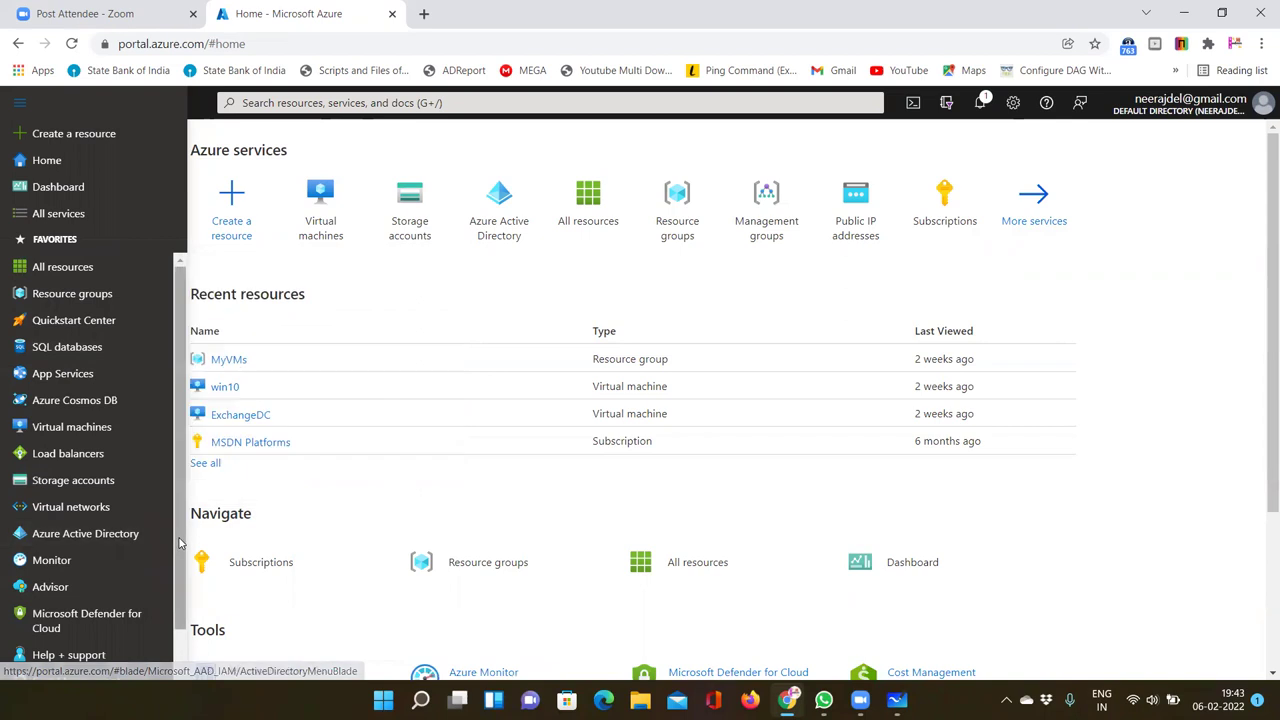
pyautogui.scroll(-1, 177, 587)
pyautogui.scroll(-1, 177, 587)
pyautogui.scroll(3, 177, 587)
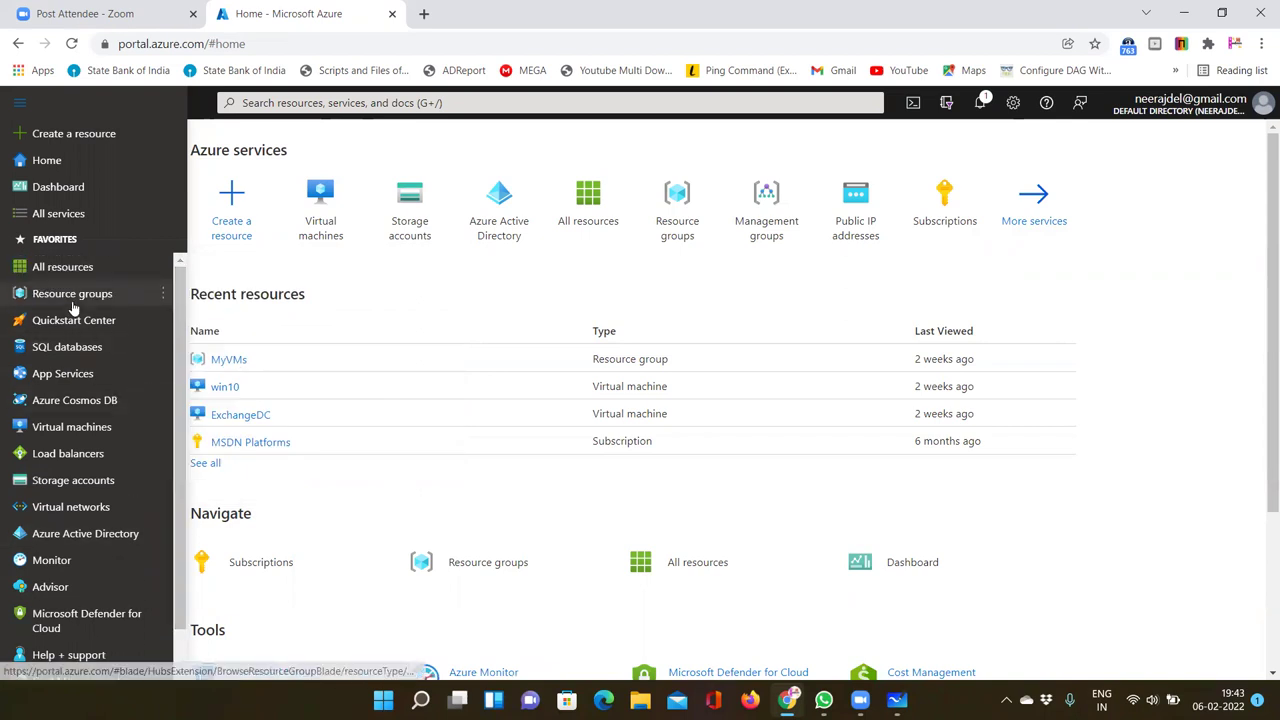
pyautogui.click(61, 268)
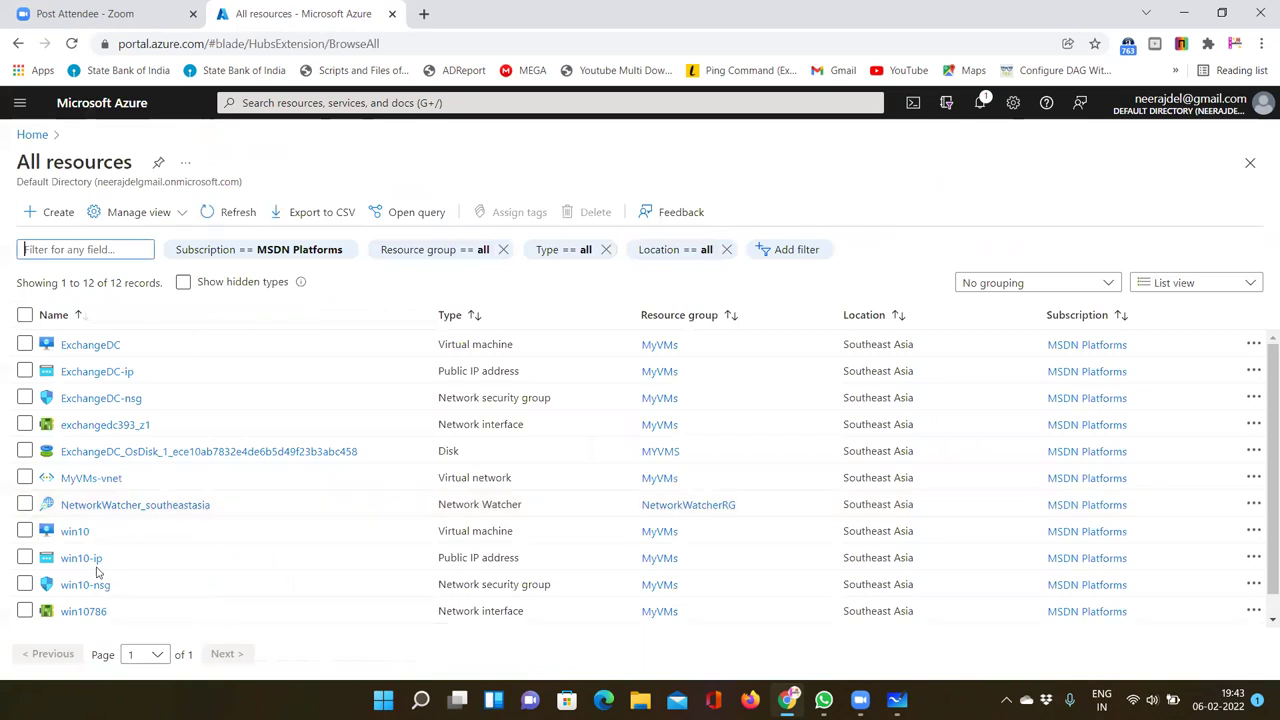
# Step: Scroll through the list of 12 resources, then return to the Azure home page
pyautogui.scroll(-1, 121, 511)
pyautogui.scroll(1, 174, 349)
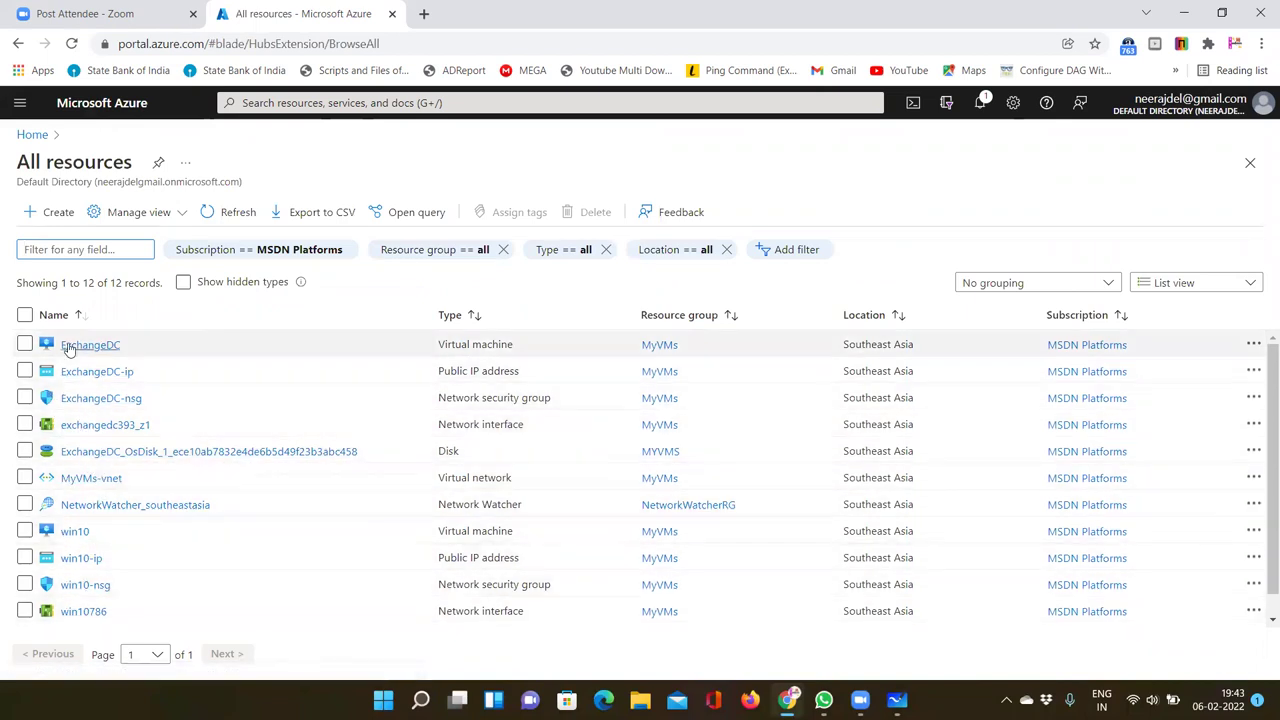
pyautogui.moveTo(94, 397)
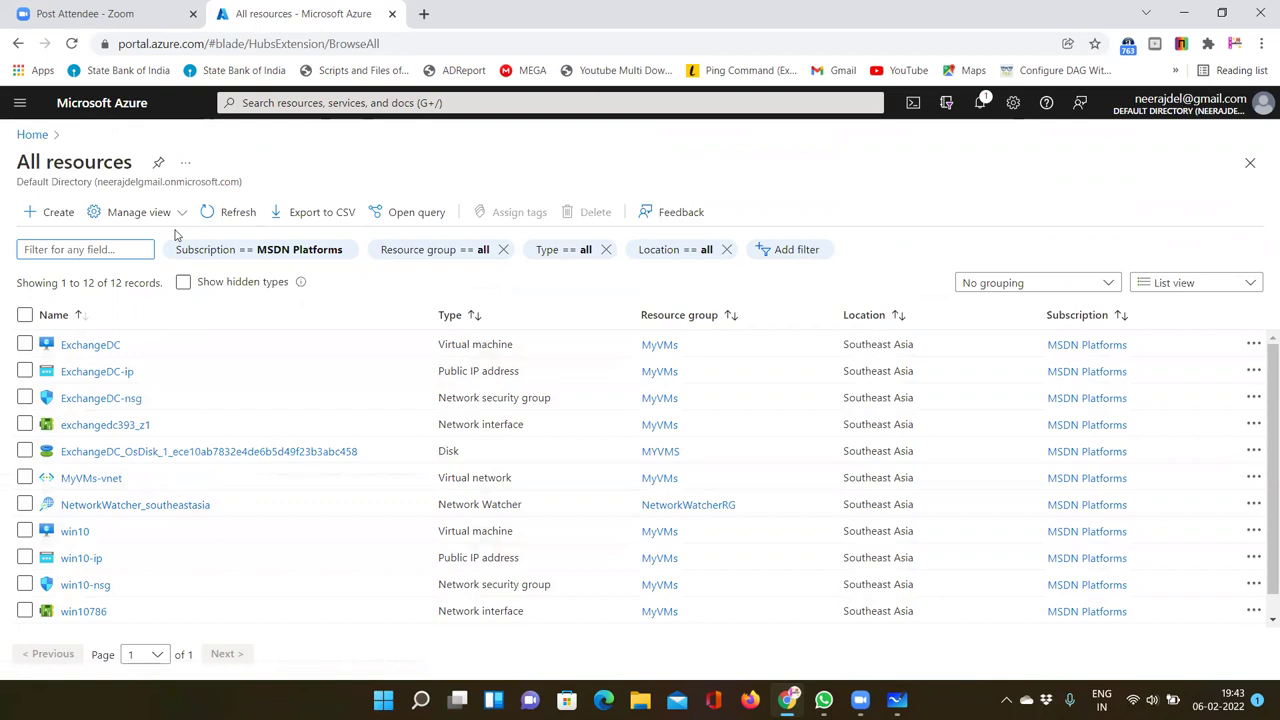
pyautogui.click(32, 135)
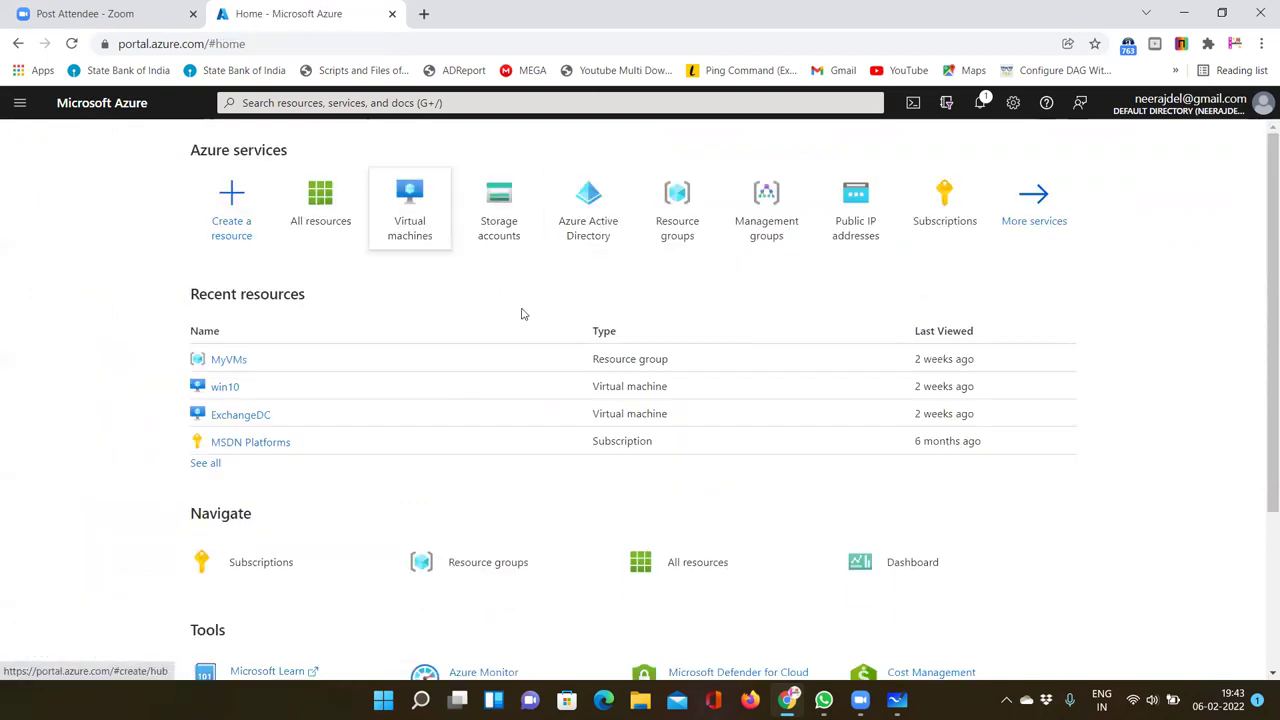
# Step: Scan the Azure home page and open the full catalogue of Azure services
pyautogui.scroll(-3, 860, 548)
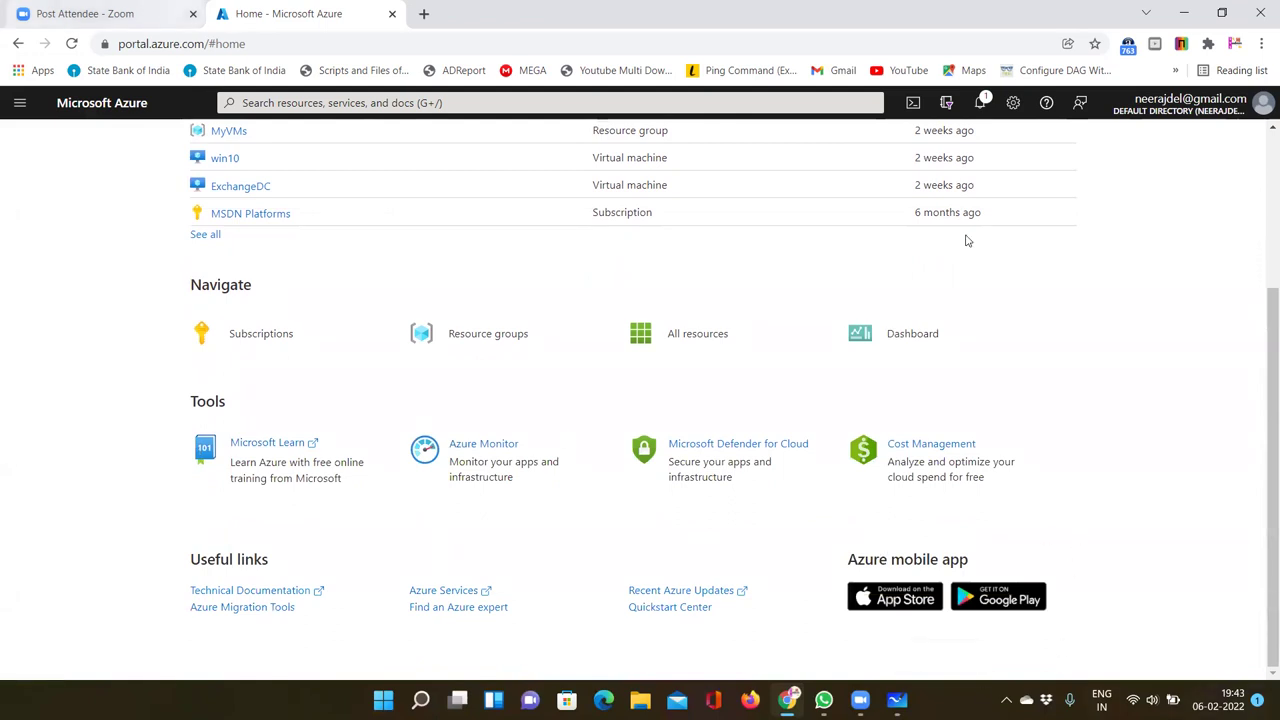
pyautogui.scroll(2, 1261, 342)
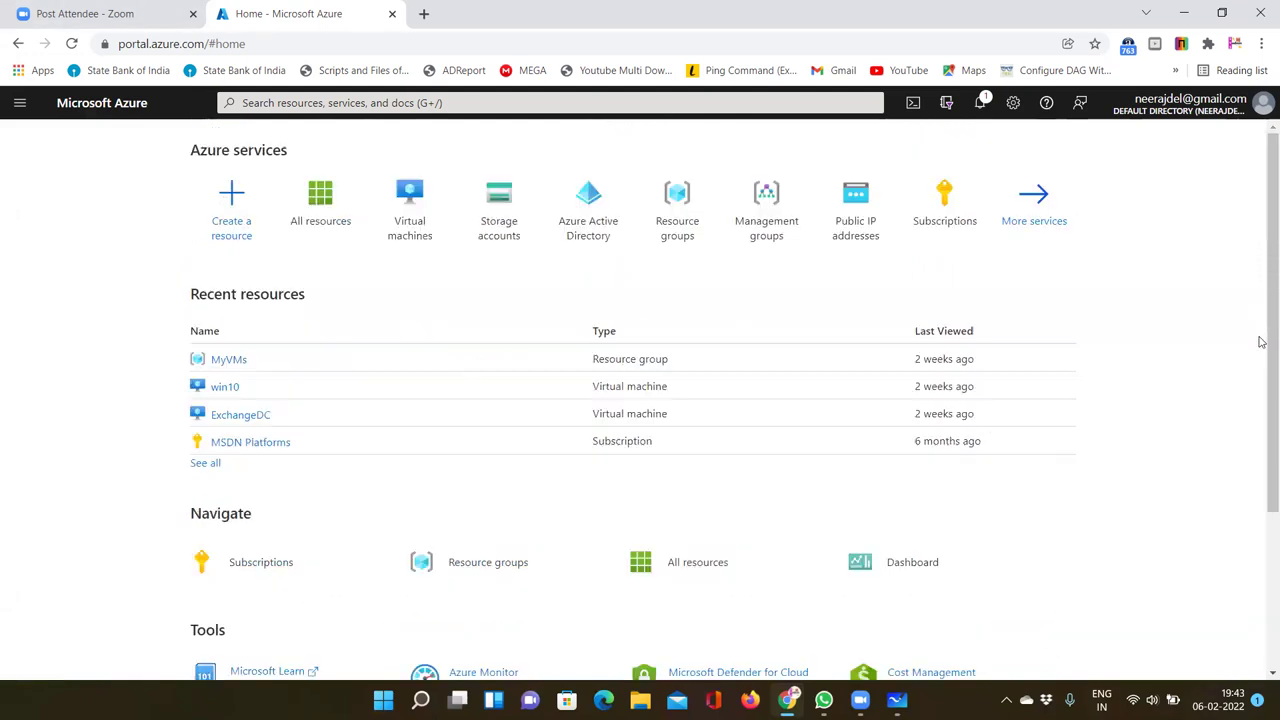
pyautogui.click(1064, 200)
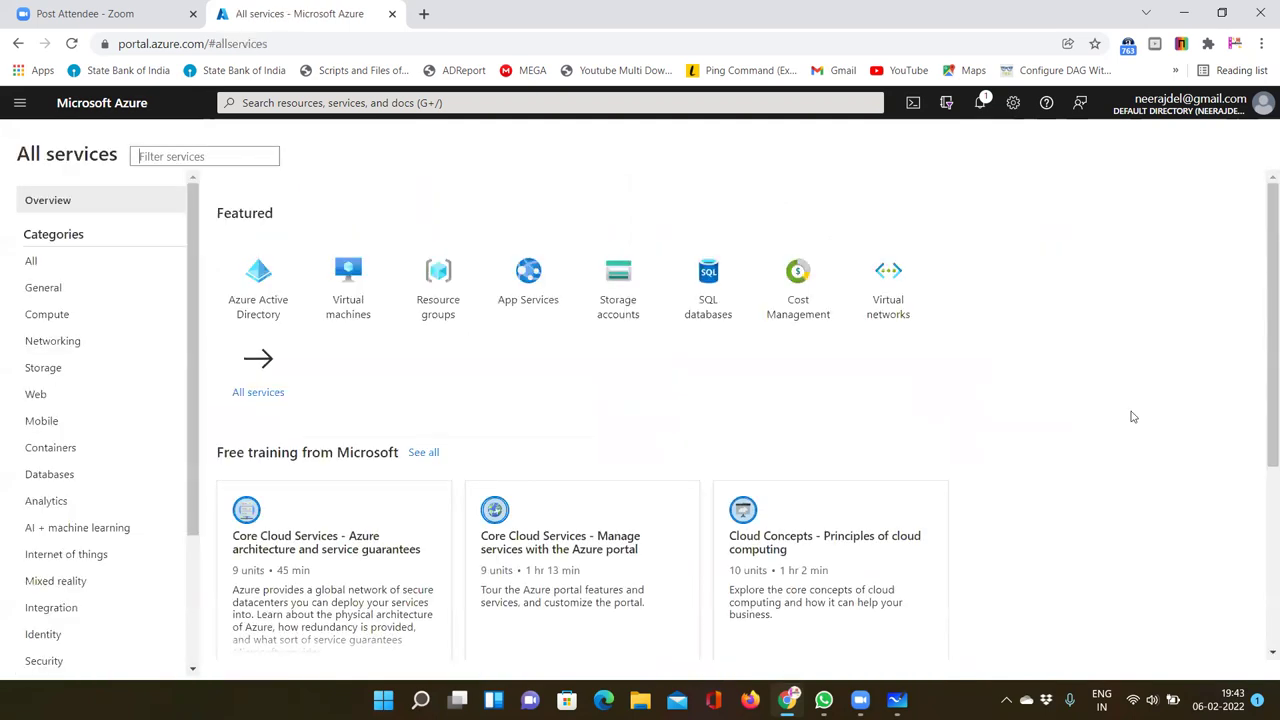
# Step: Open the Virtual machines list and select the stopped ExchangeDC VM to view its overview
pyautogui.scroll(-3, 1134, 415)
pyautogui.scroll(3, 1134, 414)
pyautogui.click(348, 299)
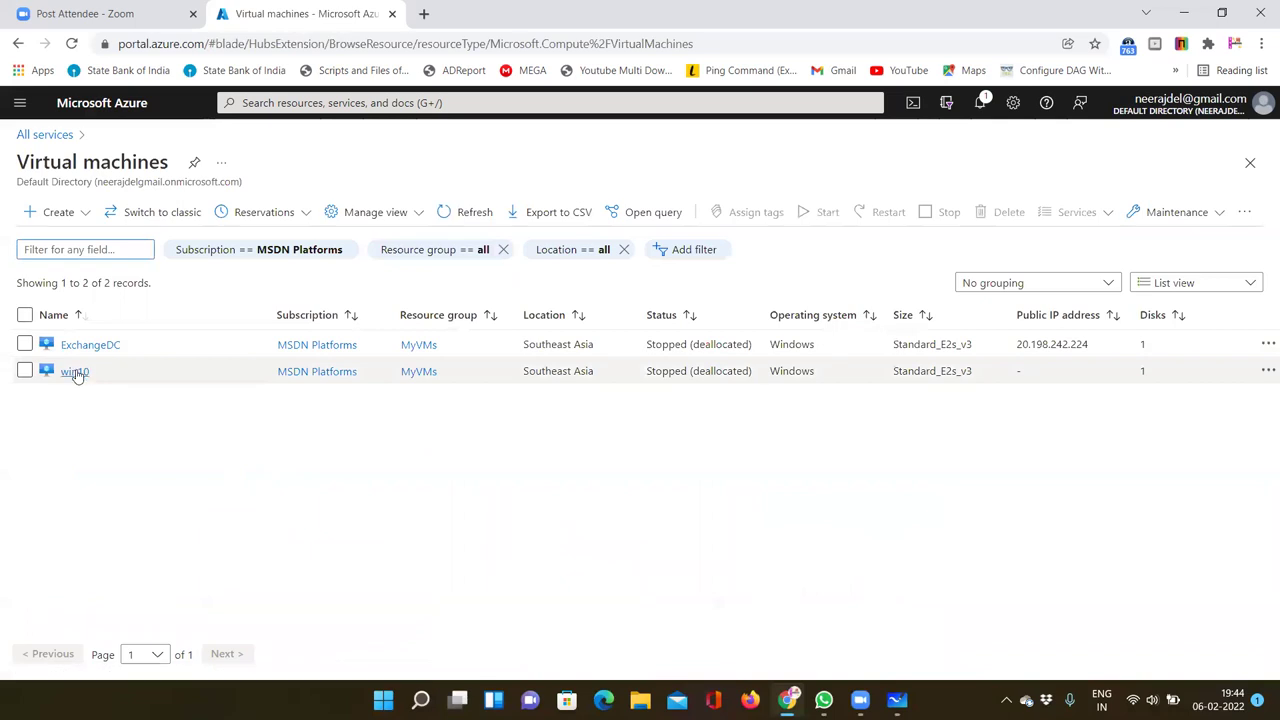
pyautogui.click(82, 347)
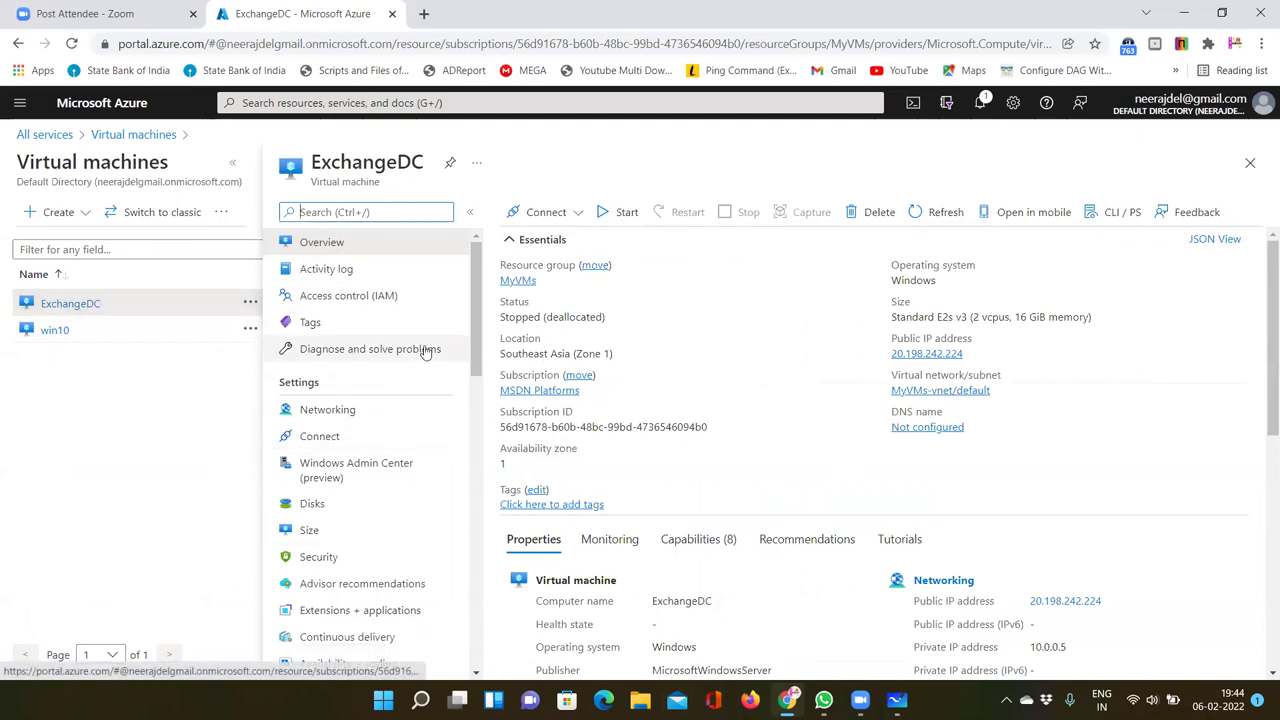
# Step: Review ExchangeDC's RDP and SSH connection options, then start the VM until it shows Running
pyautogui.click(345, 445)
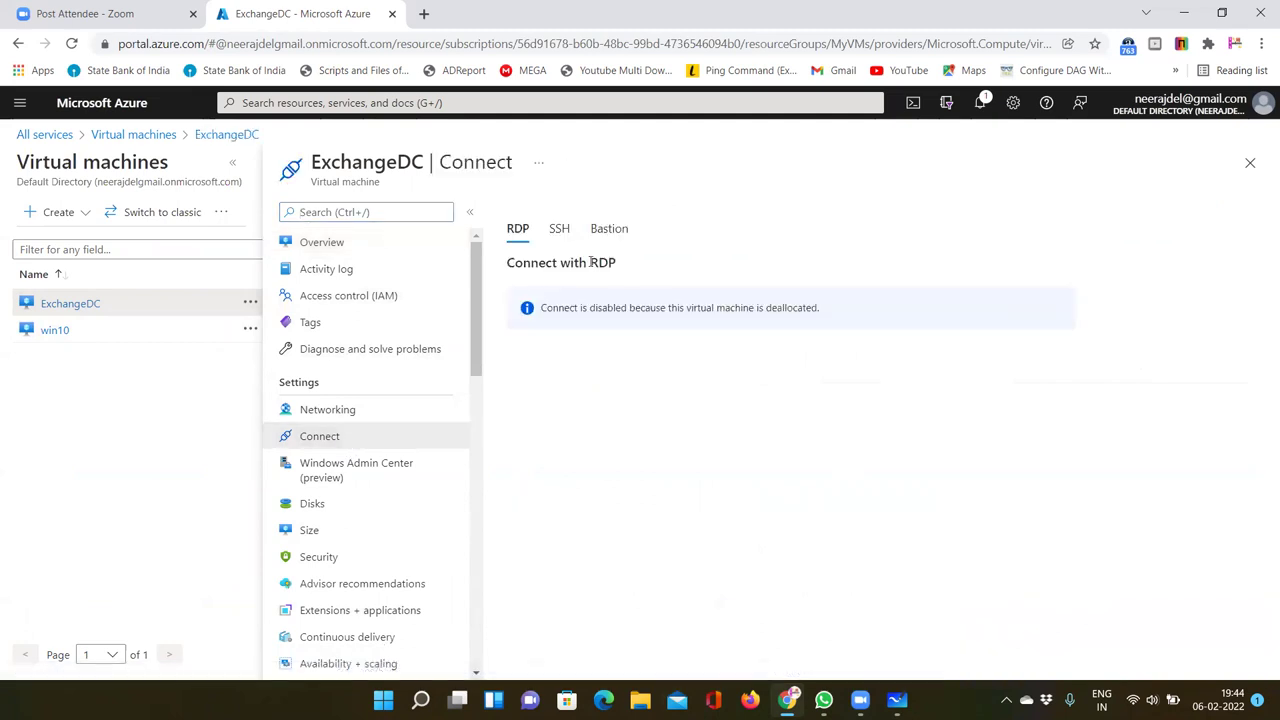
pyautogui.click(559, 231)
pyautogui.click(517, 230)
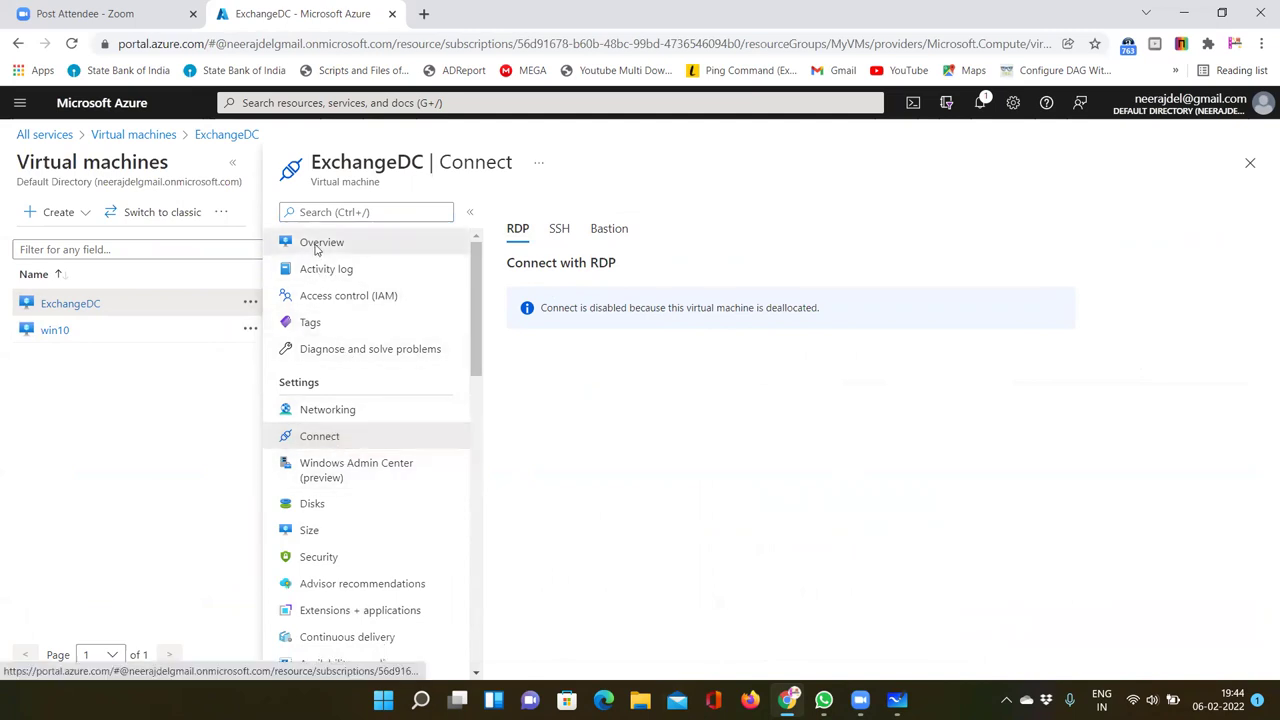
pyautogui.click(316, 244)
pyautogui.click(621, 212)
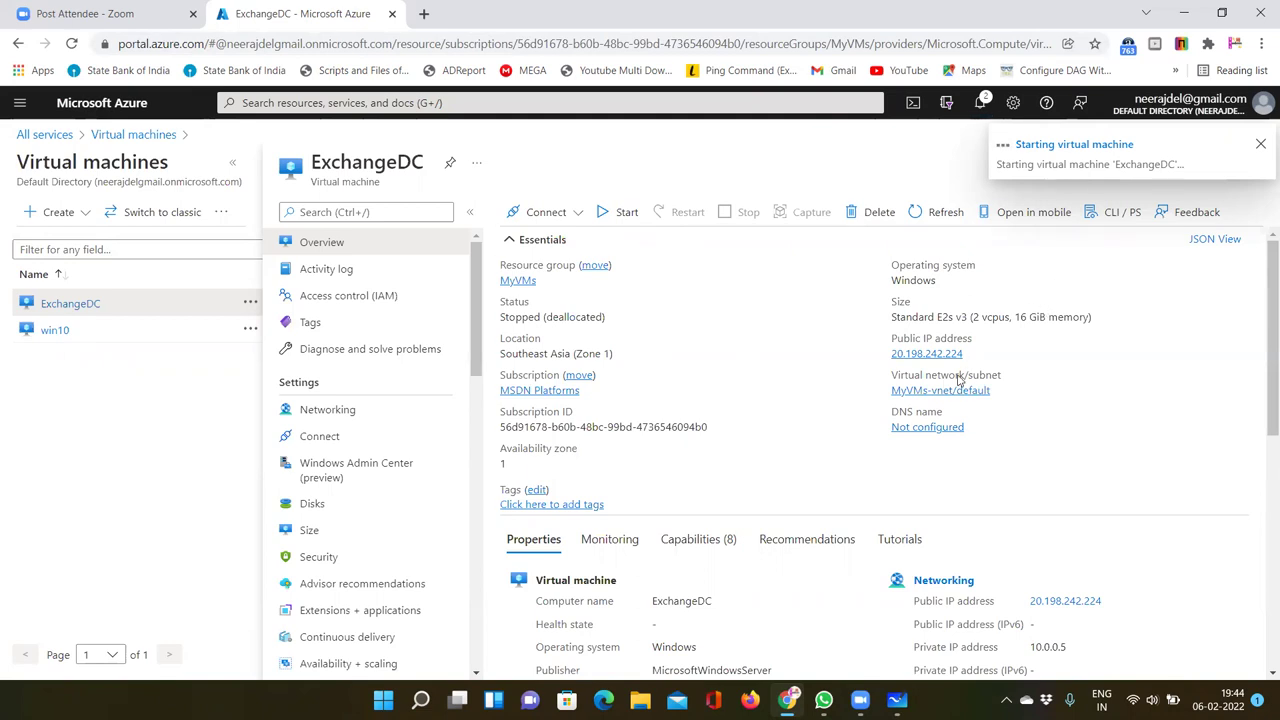
pyautogui.moveTo(912, 360)
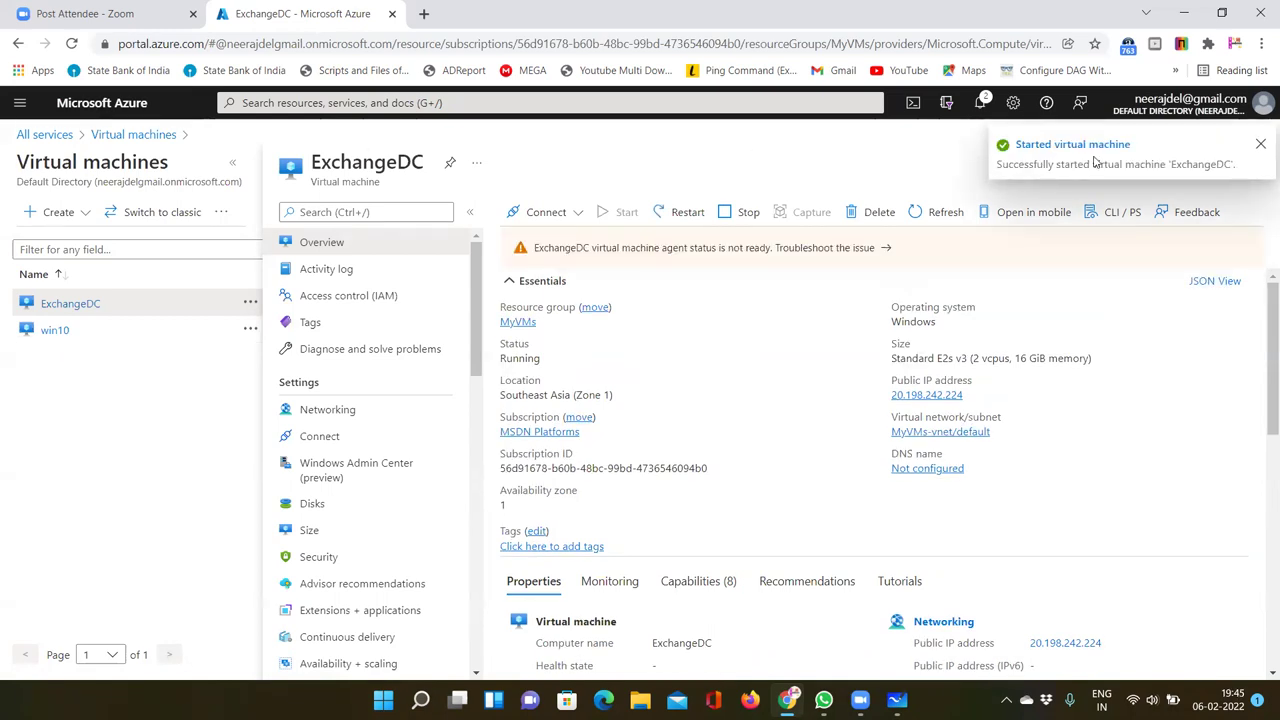
# Step: Download the ExchangeDC RDP file and launch the Remote Desktop connection from it
pyautogui.click(558, 214)
pyautogui.click(535, 241)
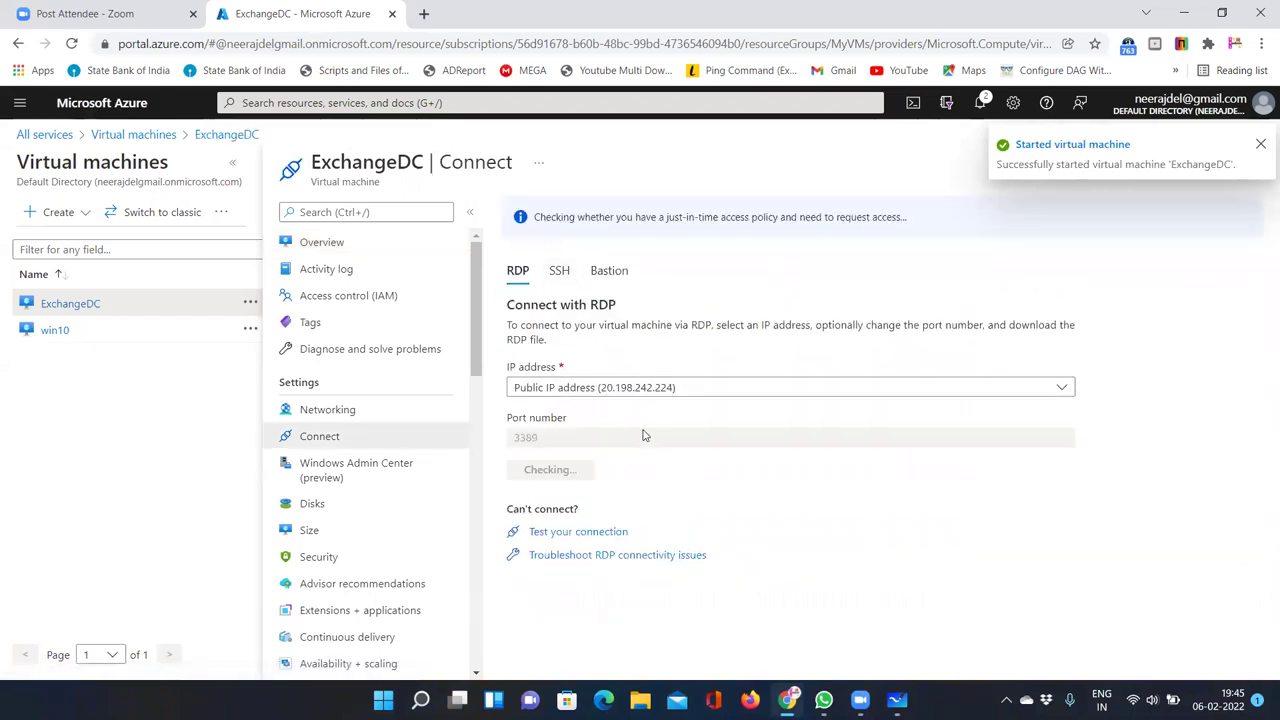
pyautogui.click(569, 477)
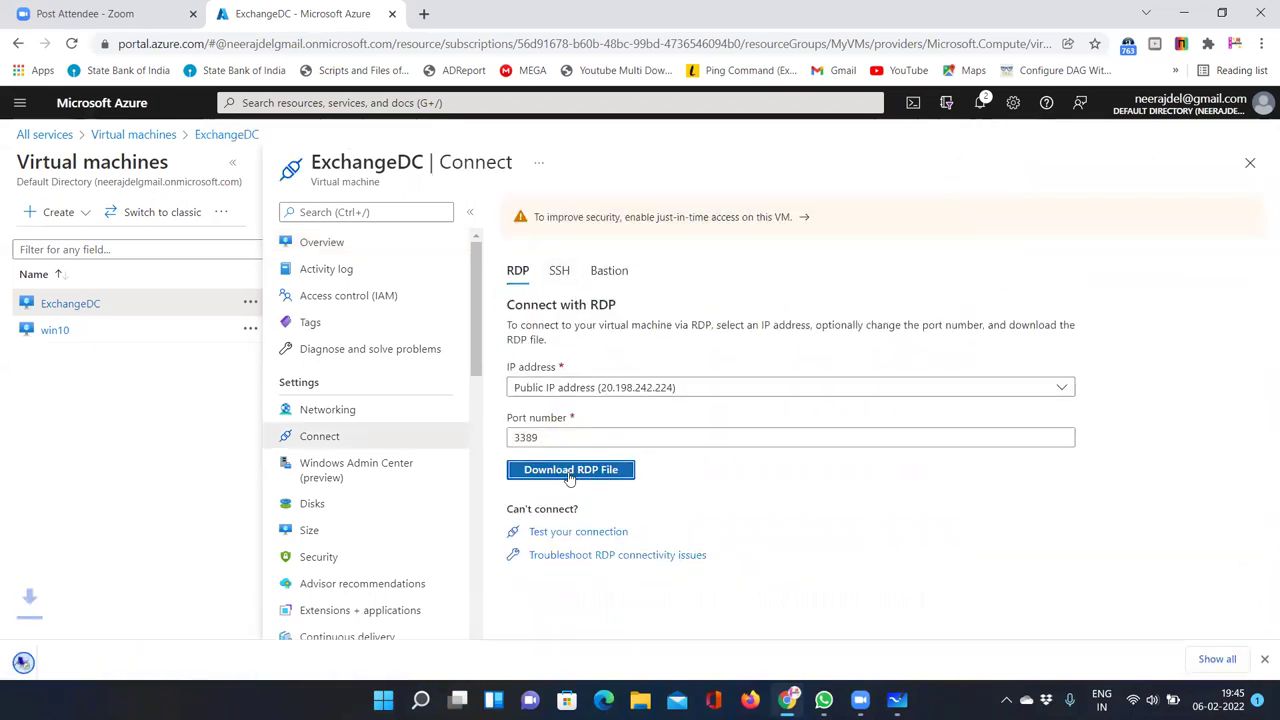
pyautogui.moveTo(90, 670)
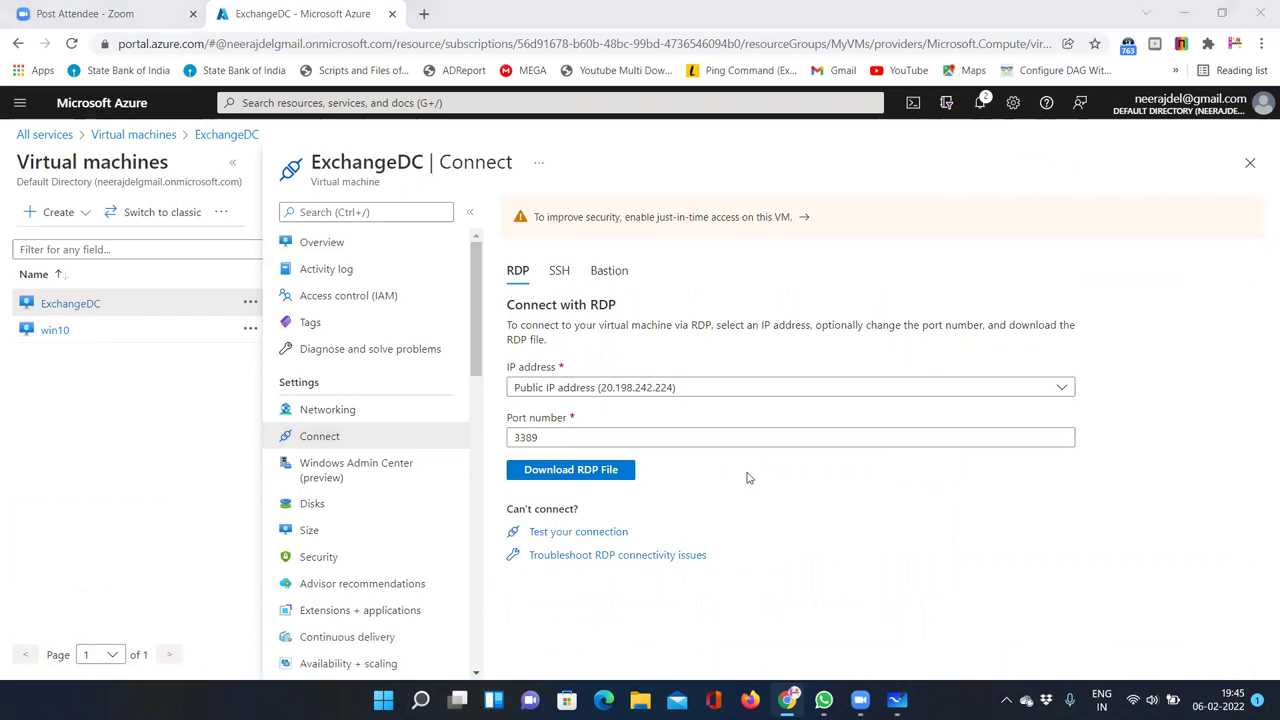
pyautogui.click(755, 435)
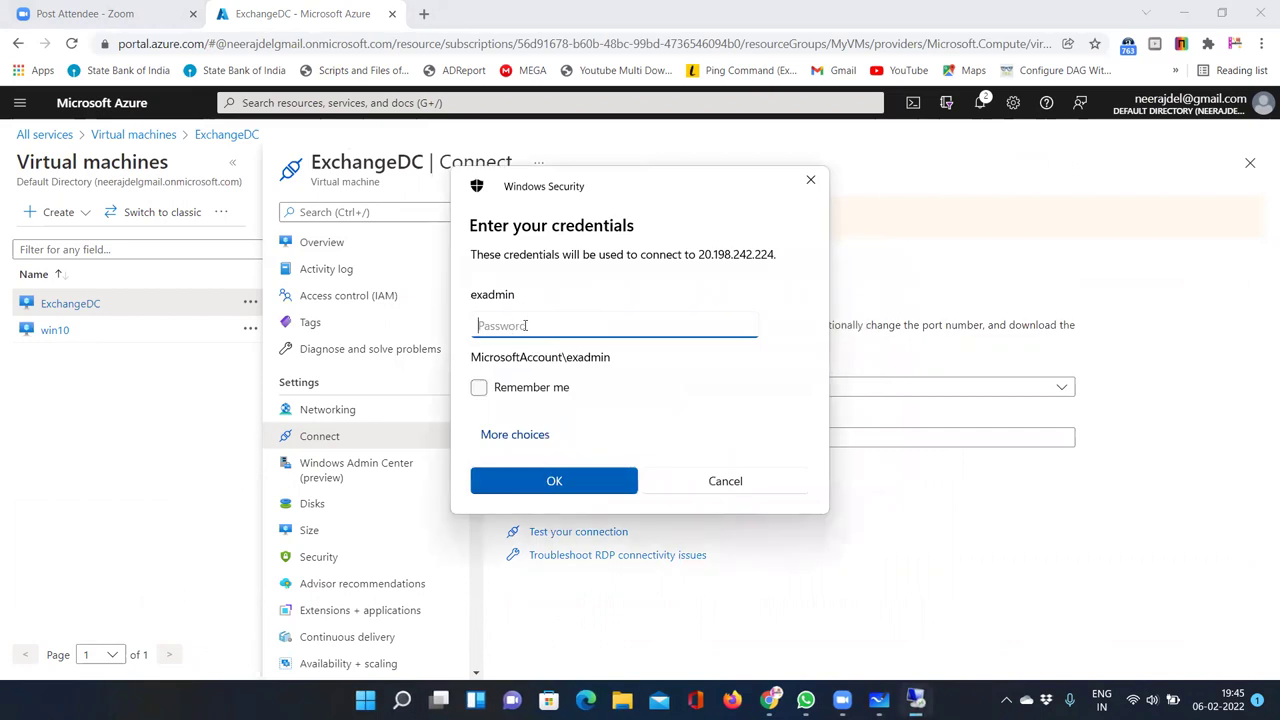
# Step: Enter the admin account password twice and accept the unverified server certificate
pyautogui.write('************')
pyautogui.press('Return')
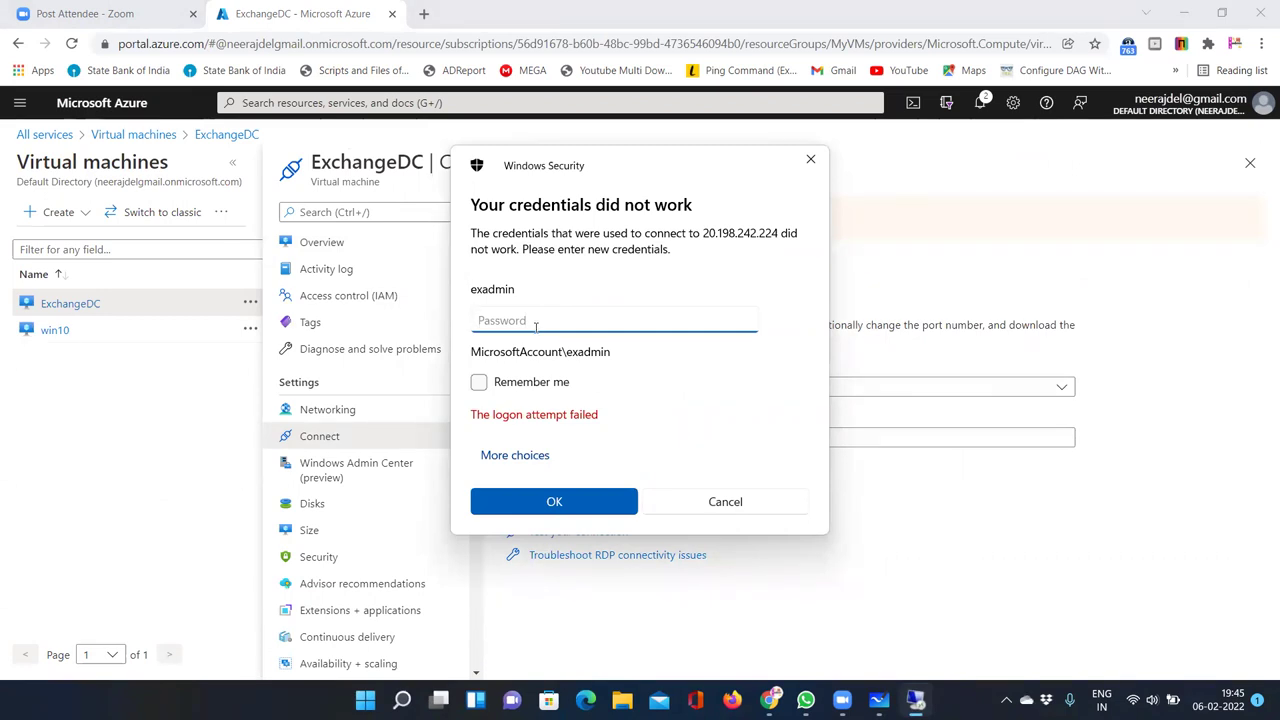
pyautogui.write('*************')
pyautogui.press('Return')
pyautogui.click(683, 486)
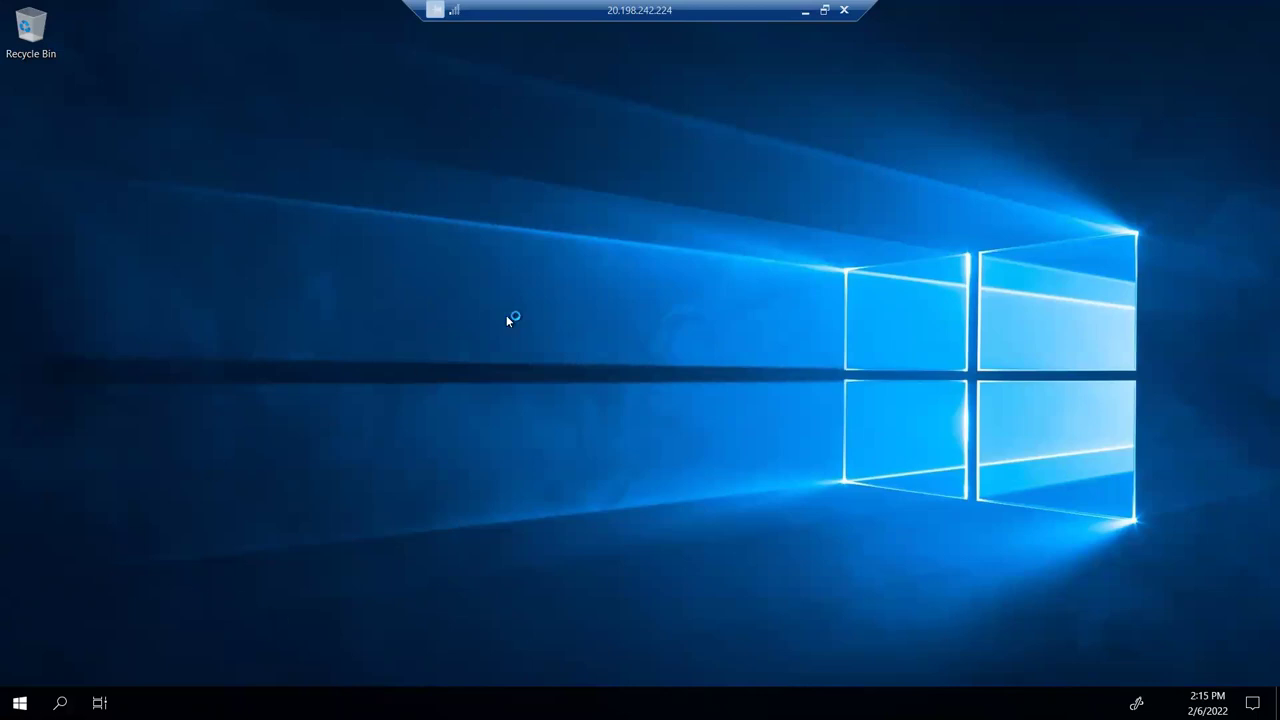
# Step: Look at the ExchangeDC Start menu, then minimize Server Manager on the remote desktop
pyautogui.click(33, 697)
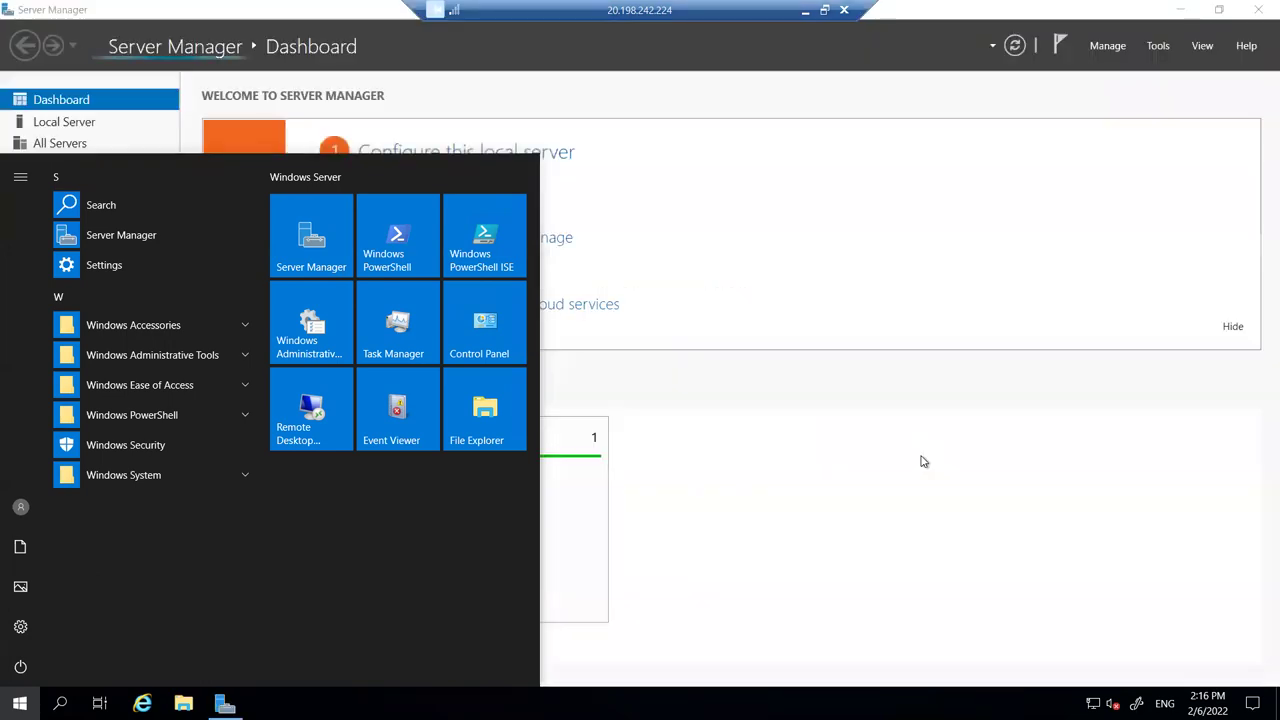
pyautogui.click(797, 102)
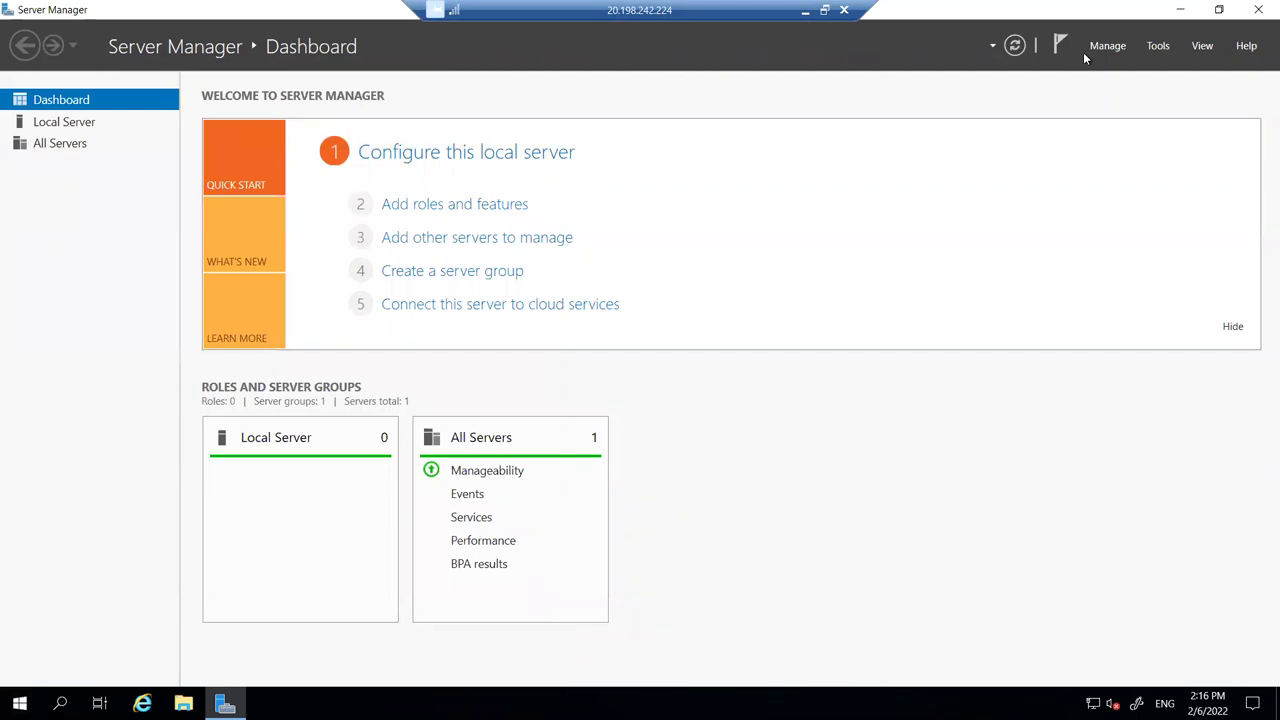
pyautogui.click(1186, 10)
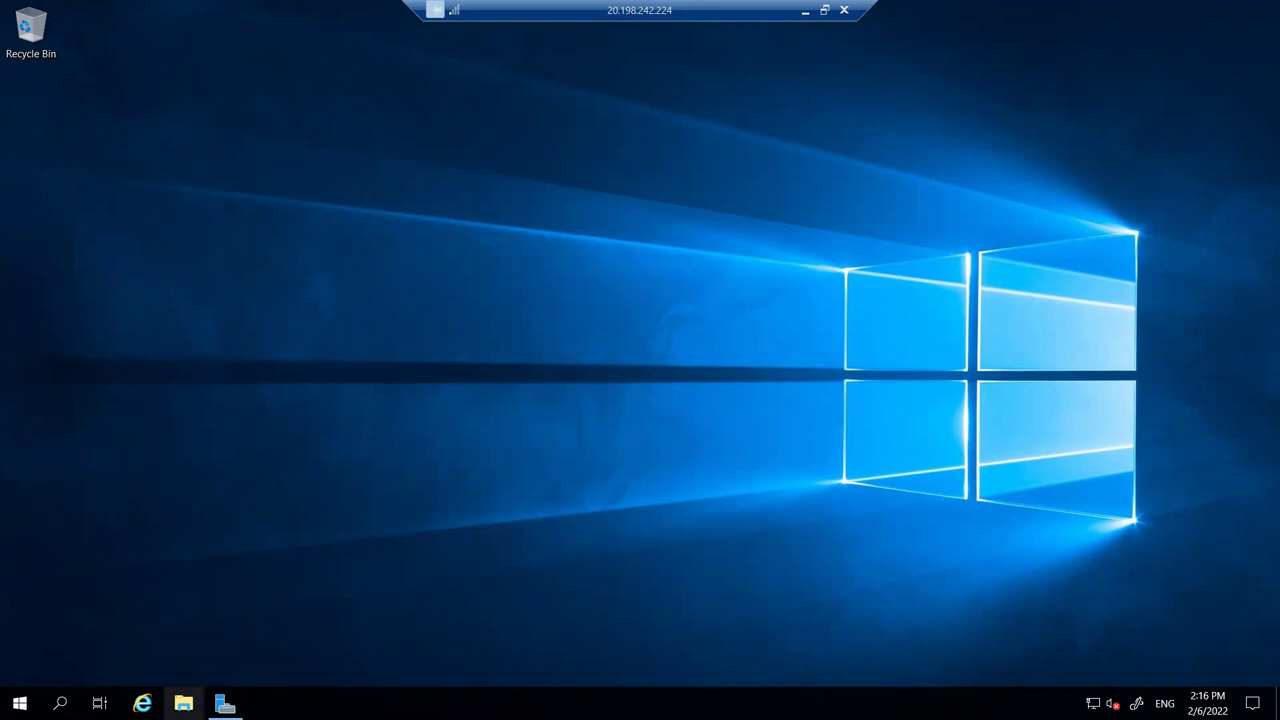
pyautogui.moveTo(225, 704)
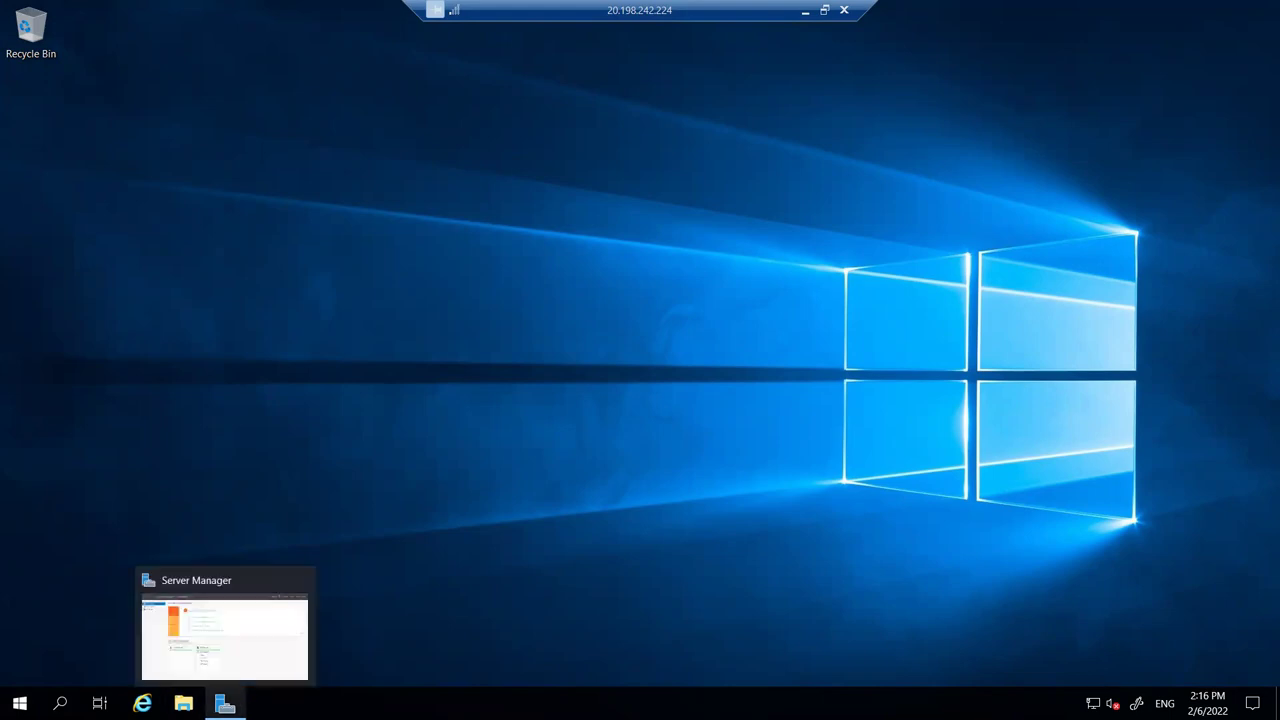
pyautogui.click(224, 631)
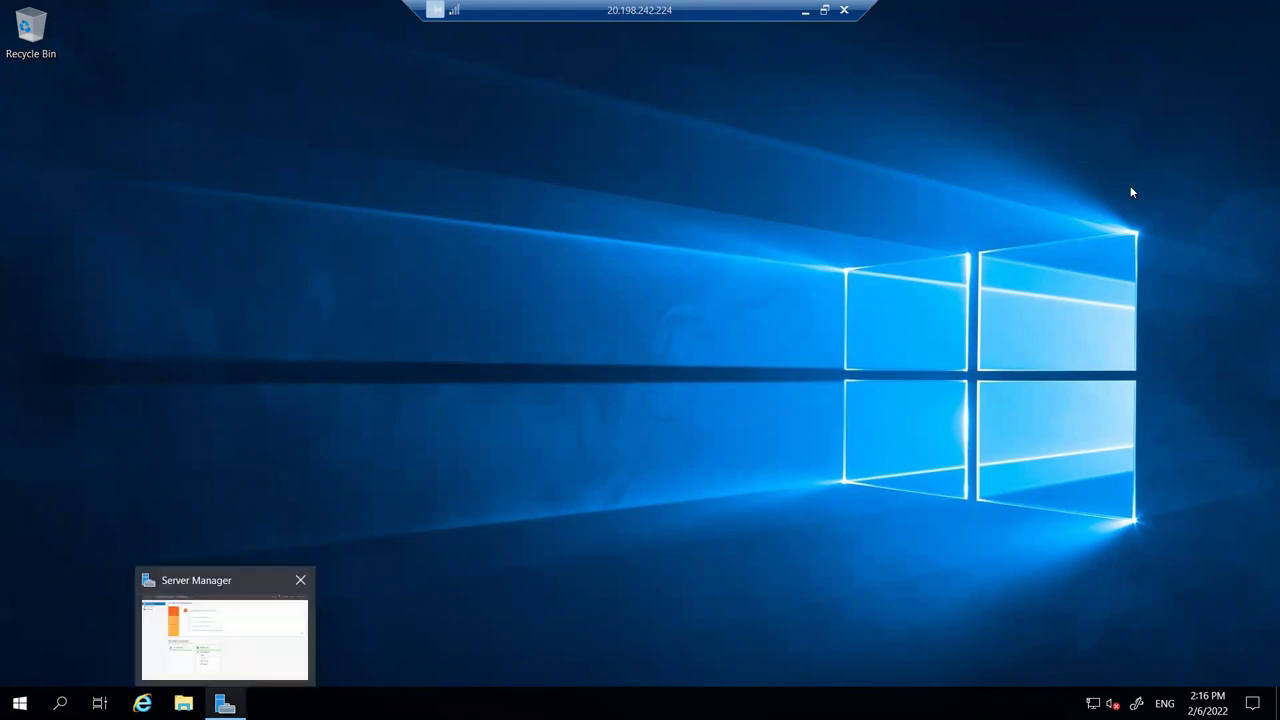
pyautogui.click(1172, 9)
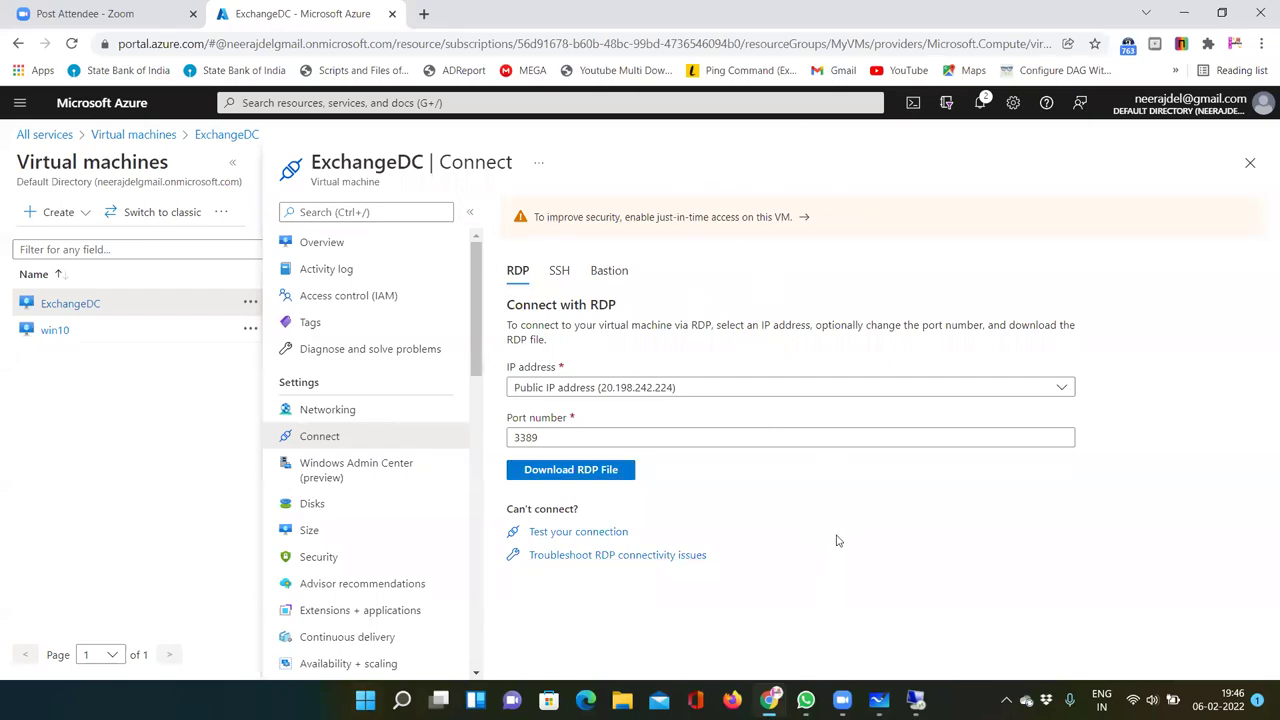
pyautogui.moveTo(916, 699)
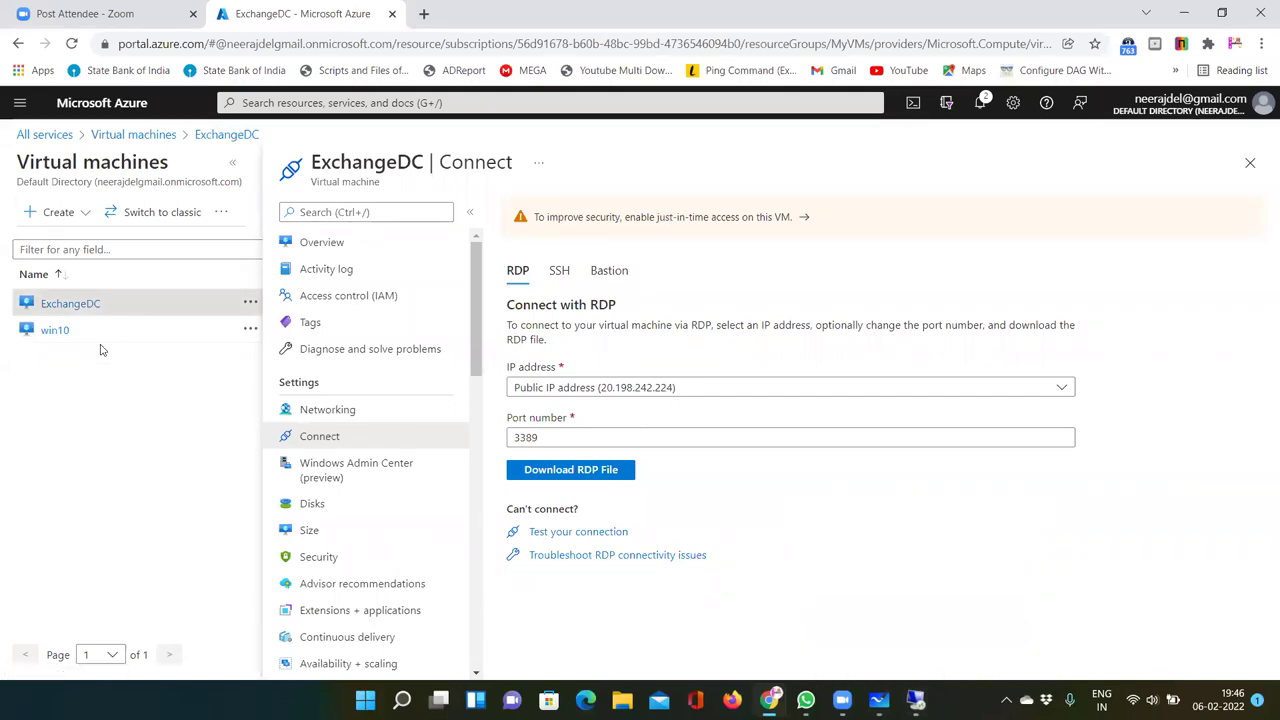
# Step: Go from All services to AI + machine learning and open Machine learning workspaces
pyautogui.click(45, 135)
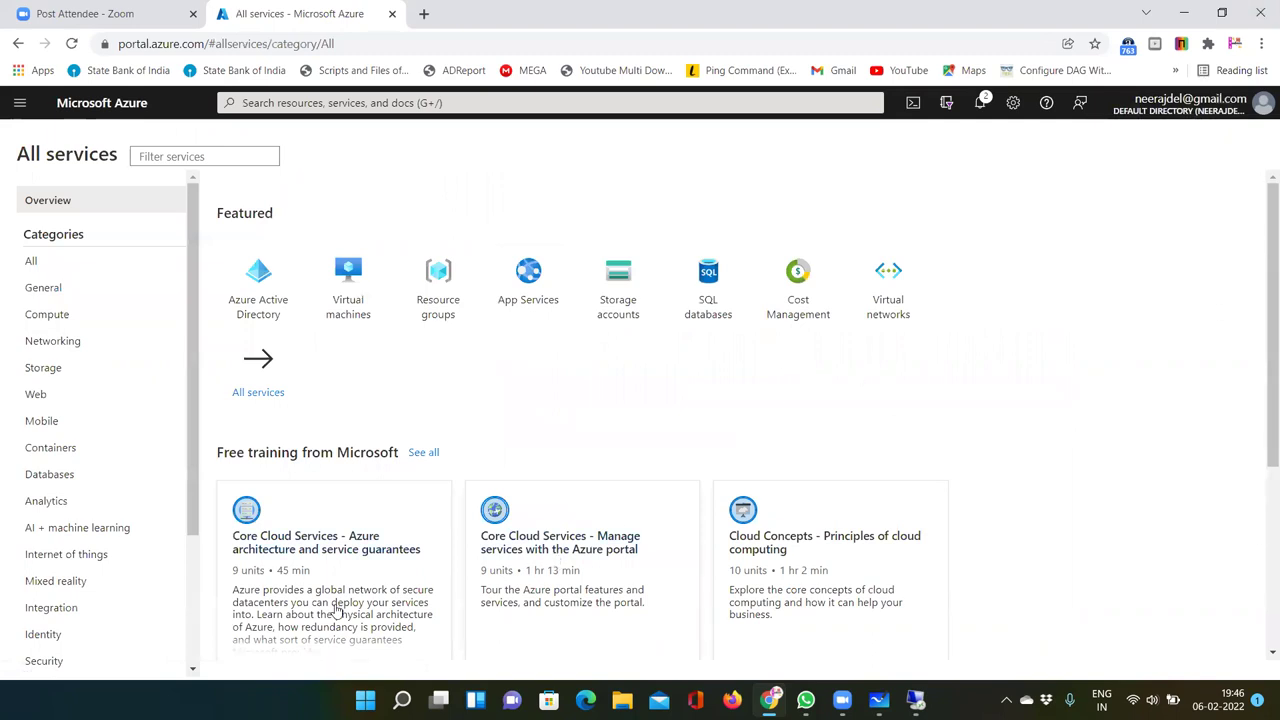
pyautogui.click(141, 531)
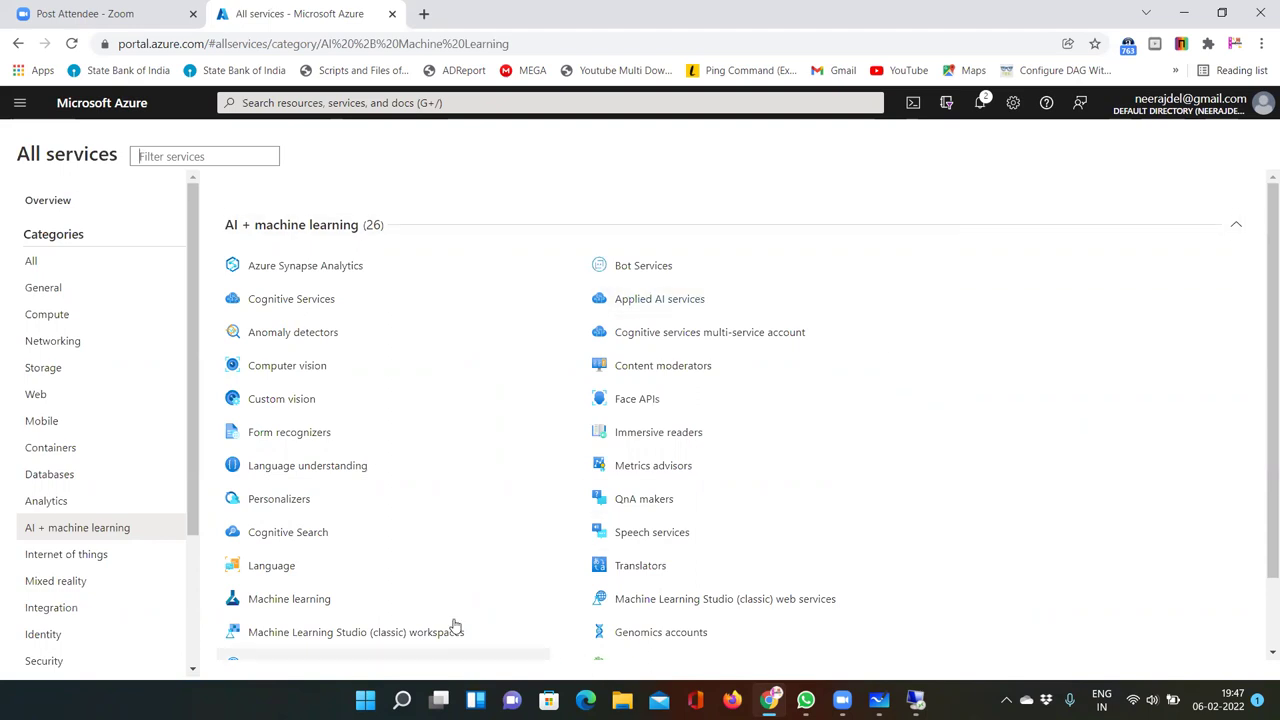
pyautogui.click(310, 603)
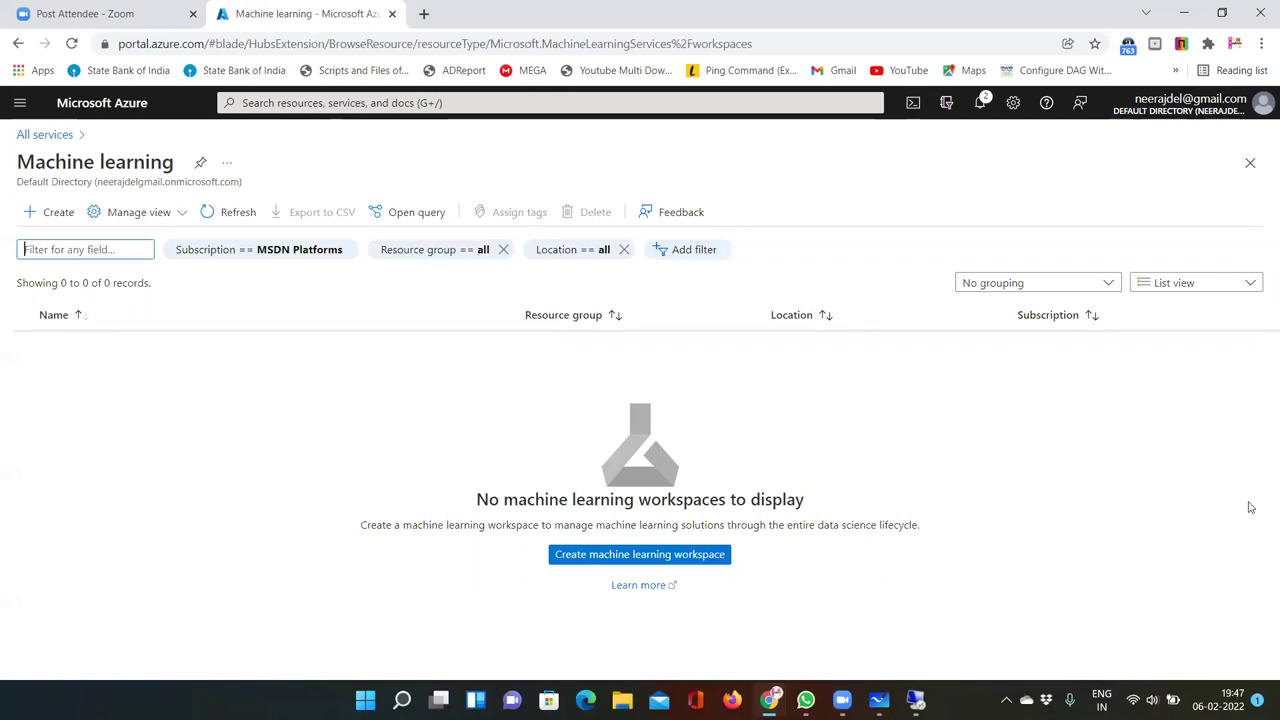
pyautogui.click(913, 102)
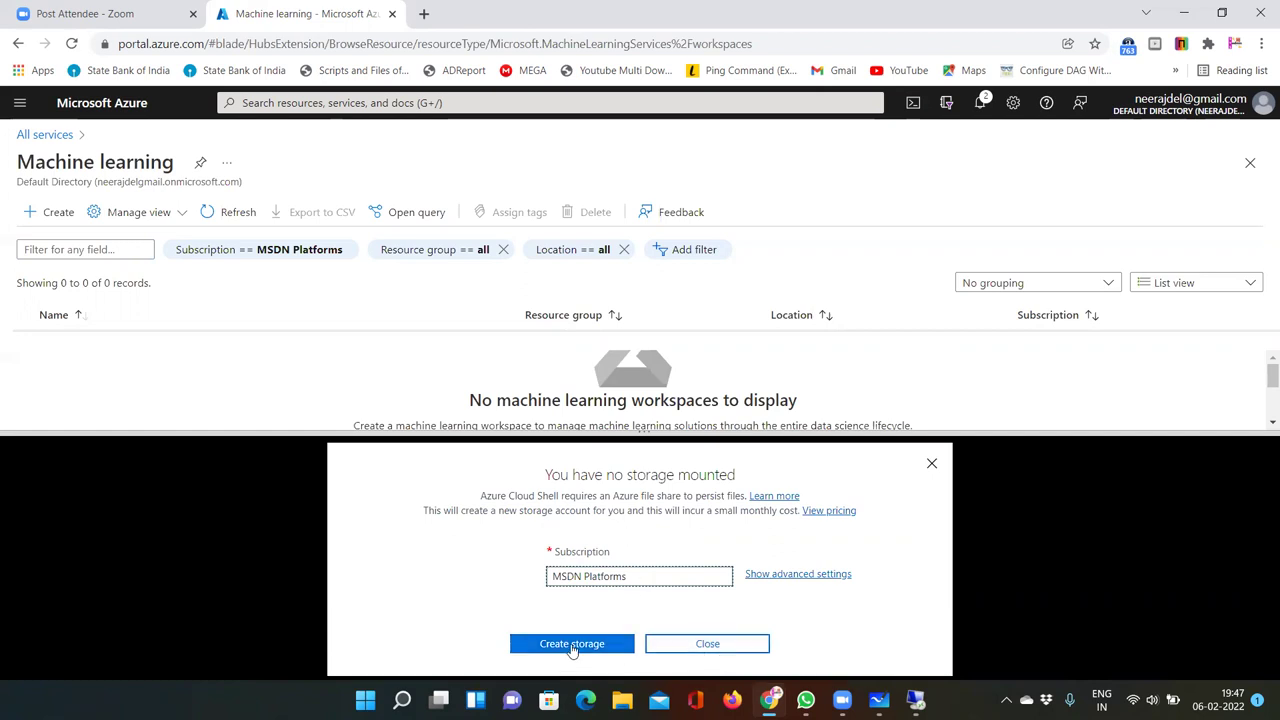
# Step: Close the Cloud Shell storage prompt, then restore down and minimize Chrome to show the desktop
pyautogui.click(707, 644)
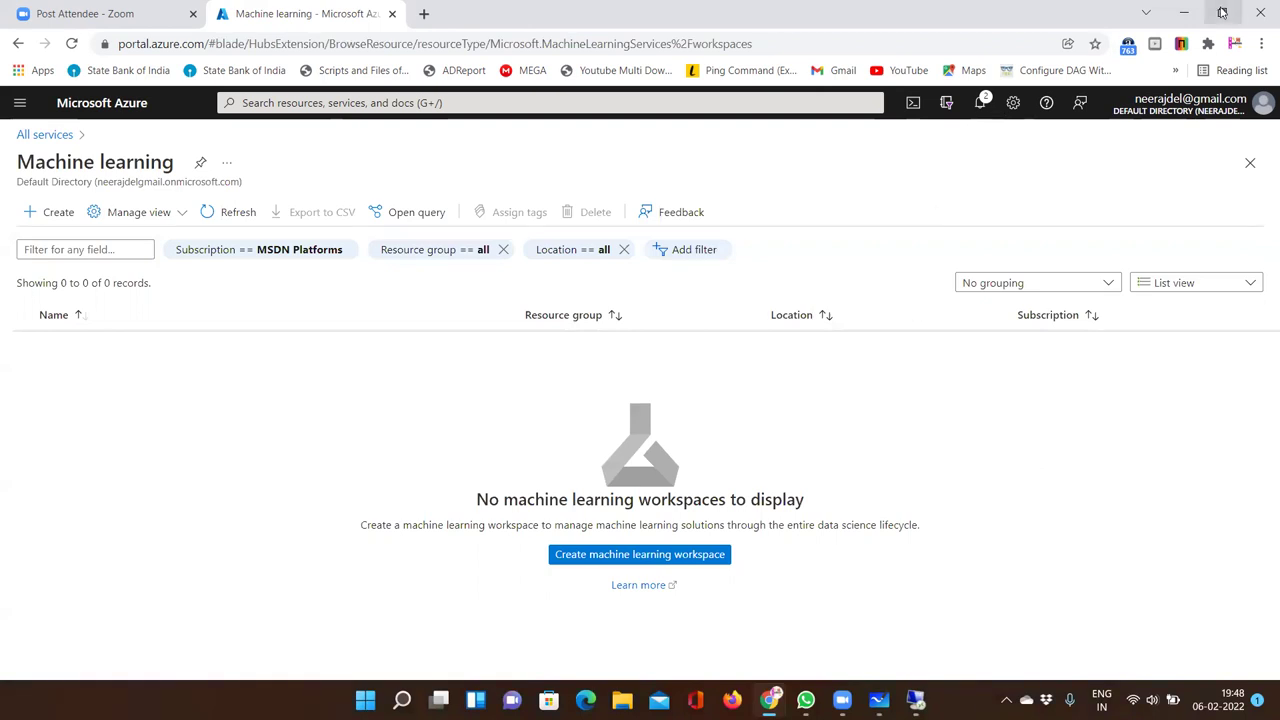
pyautogui.click(1185, 14)
pyautogui.click(1153, 59)
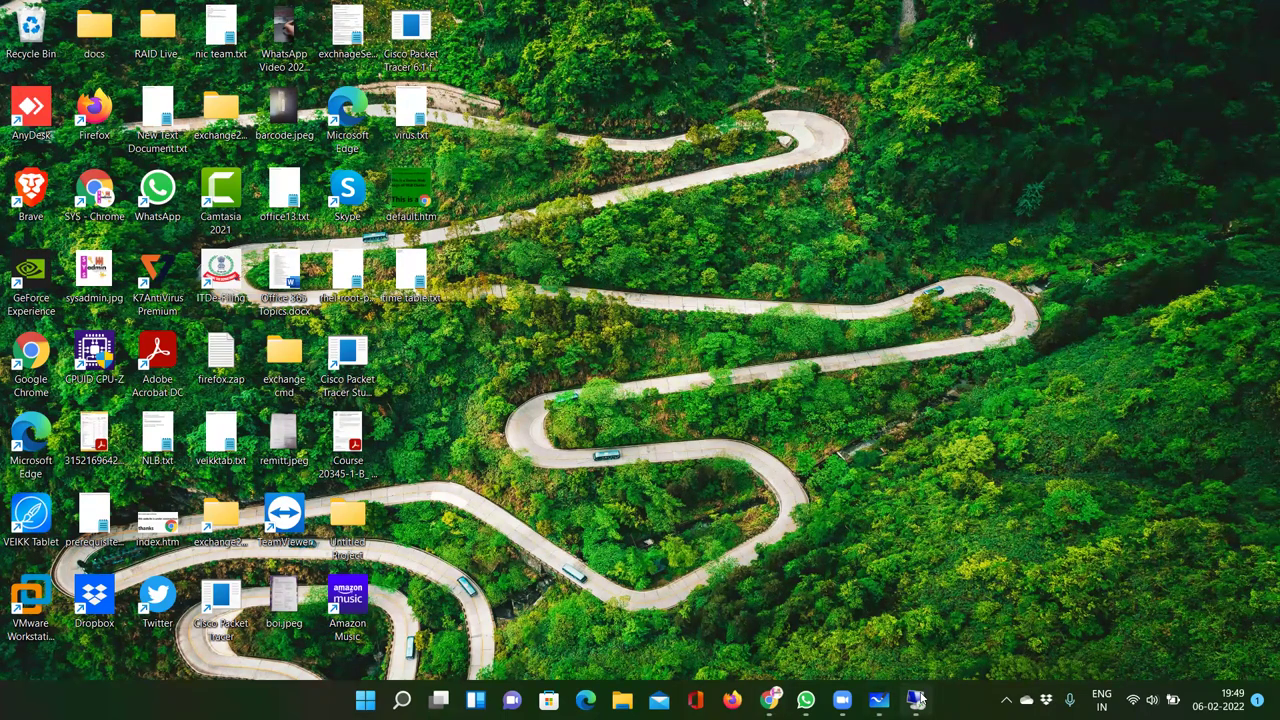
pyautogui.moveTo(916, 700)
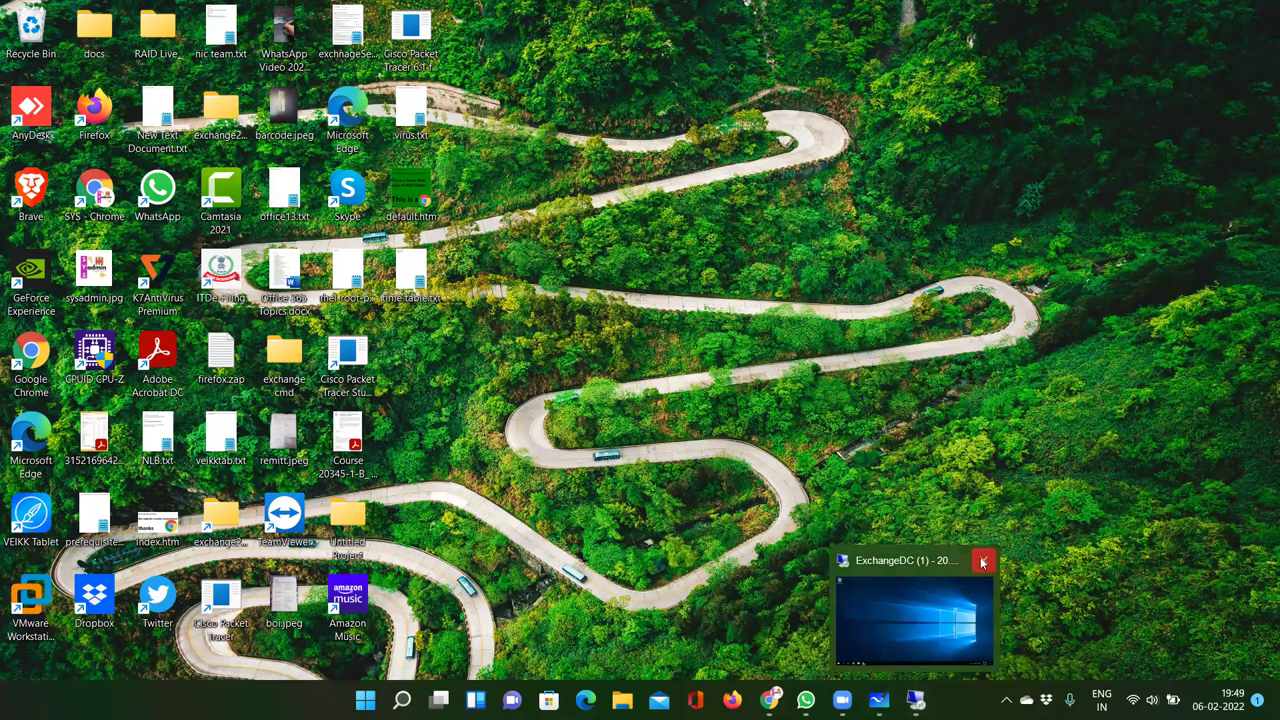
# Step: Disconnect the ExchangeDC Remote Desktop session and bring Microsoft Whiteboard back to the front
pyautogui.click(981, 563)
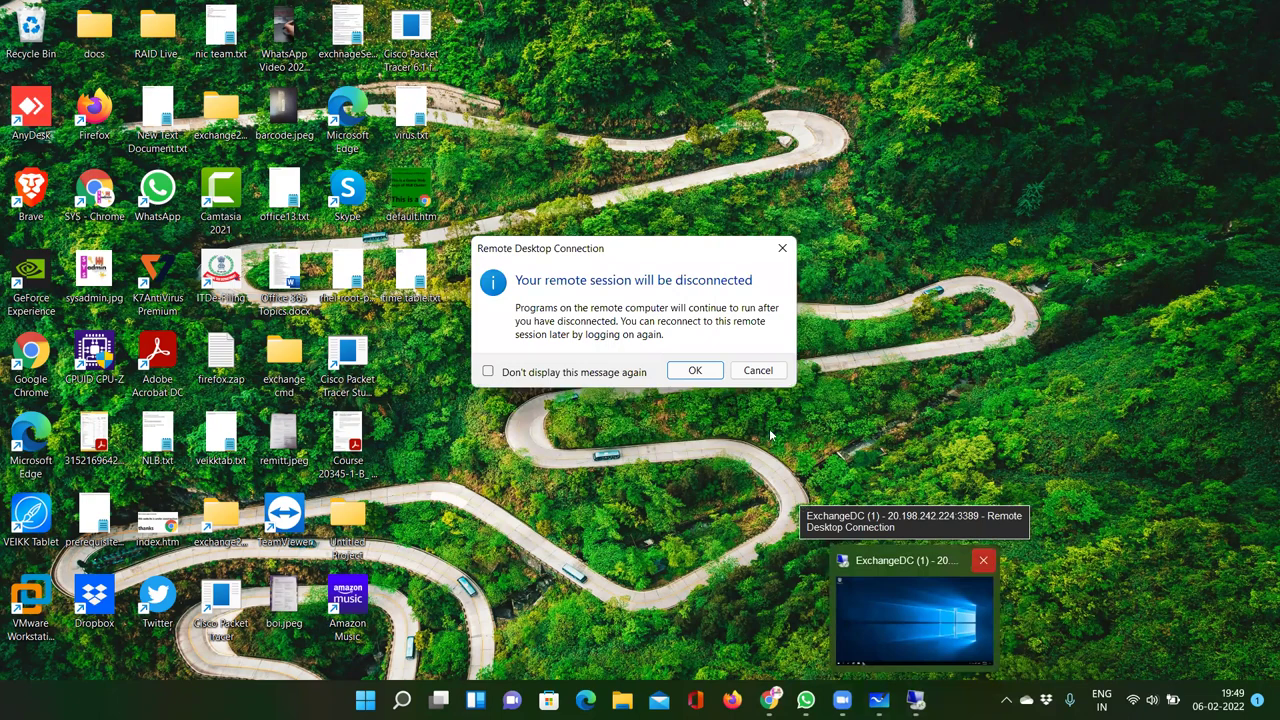
pyautogui.click(702, 372)
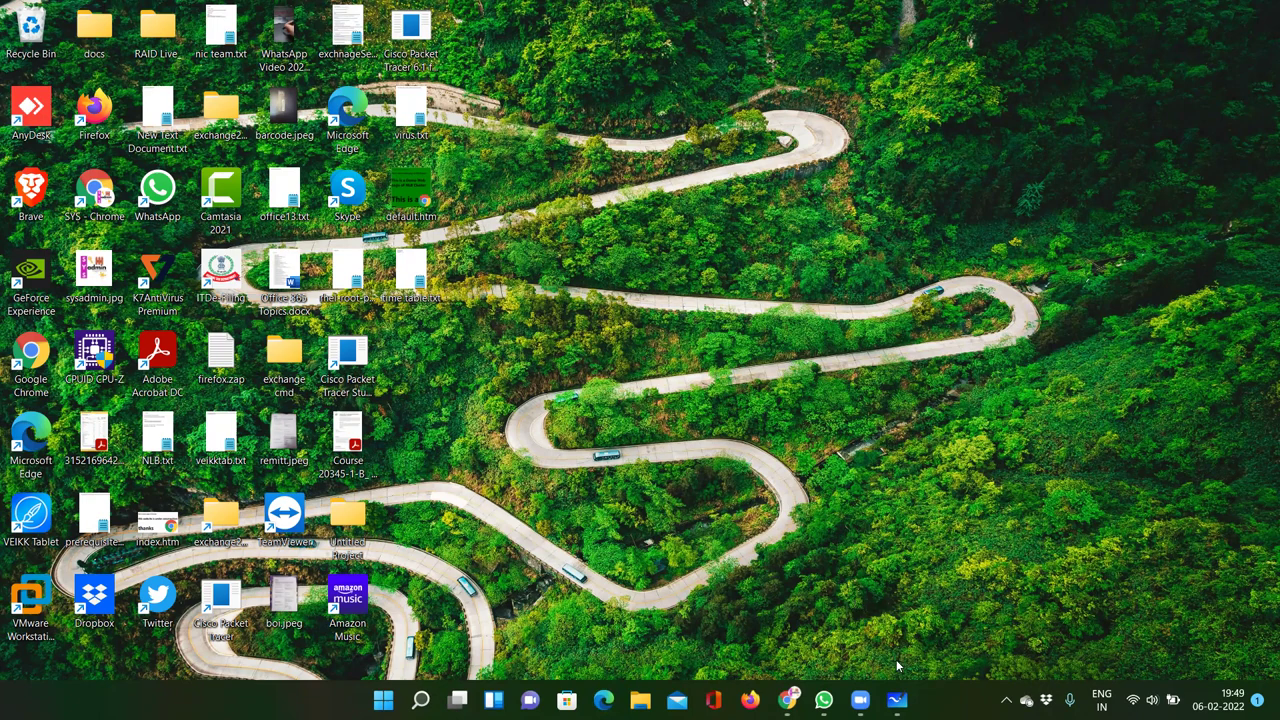
pyautogui.click(897, 700)
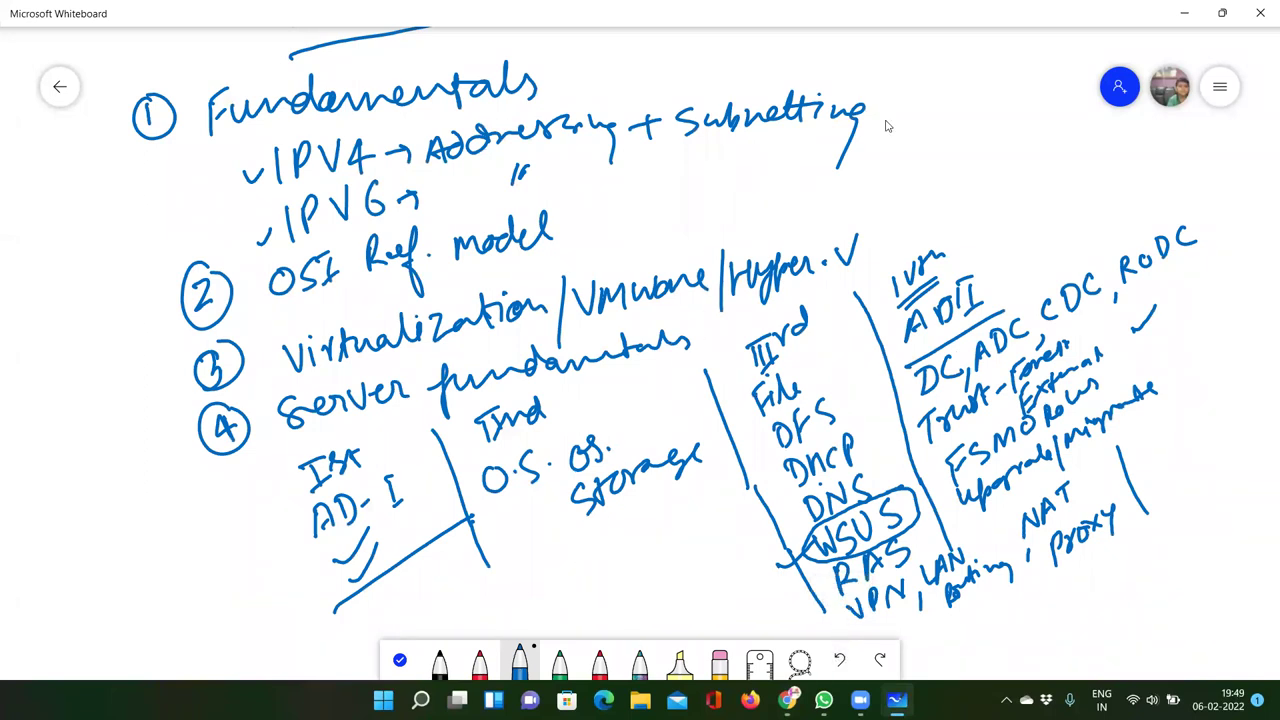
pyautogui.doubleClick(1175, 16)
# Step: Minimize the Microsoft Whiteboard window so the Windows desktop shows
pyautogui.click(1164, 55)
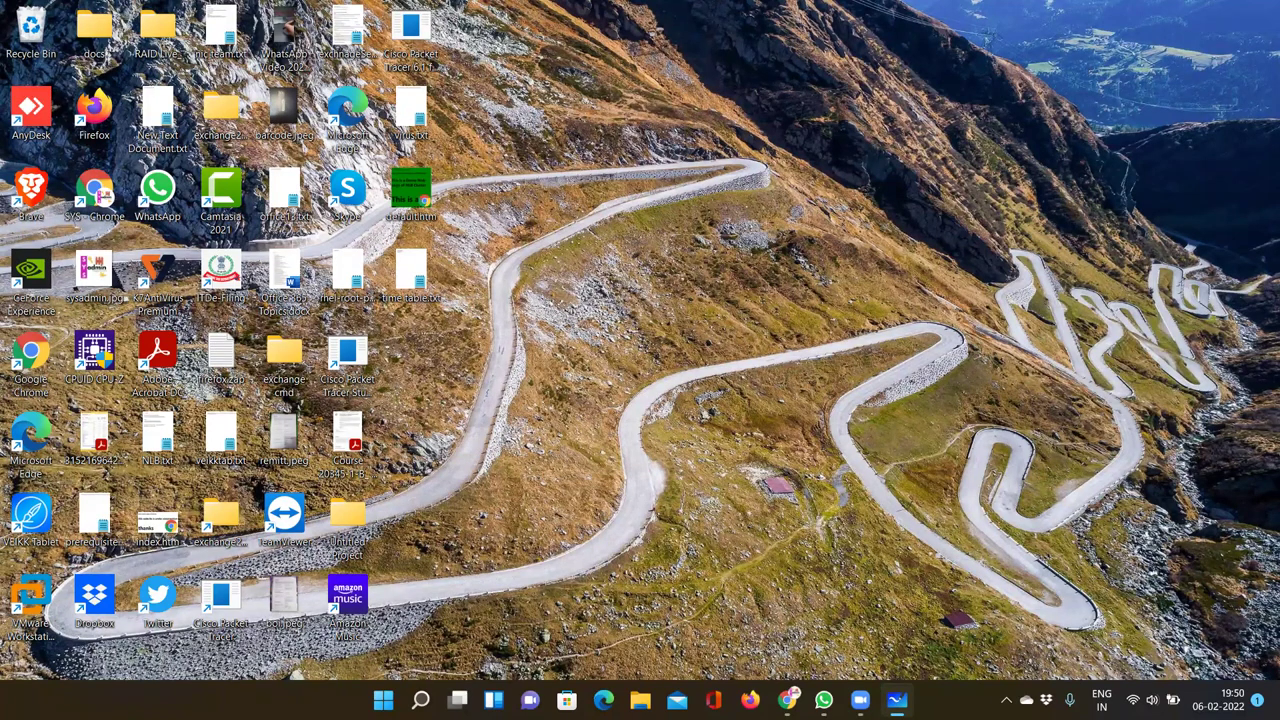
# Step: Launch TeamViewer from Windows search with 'tea' and dismiss its promo popup
pyautogui.click(420, 700)
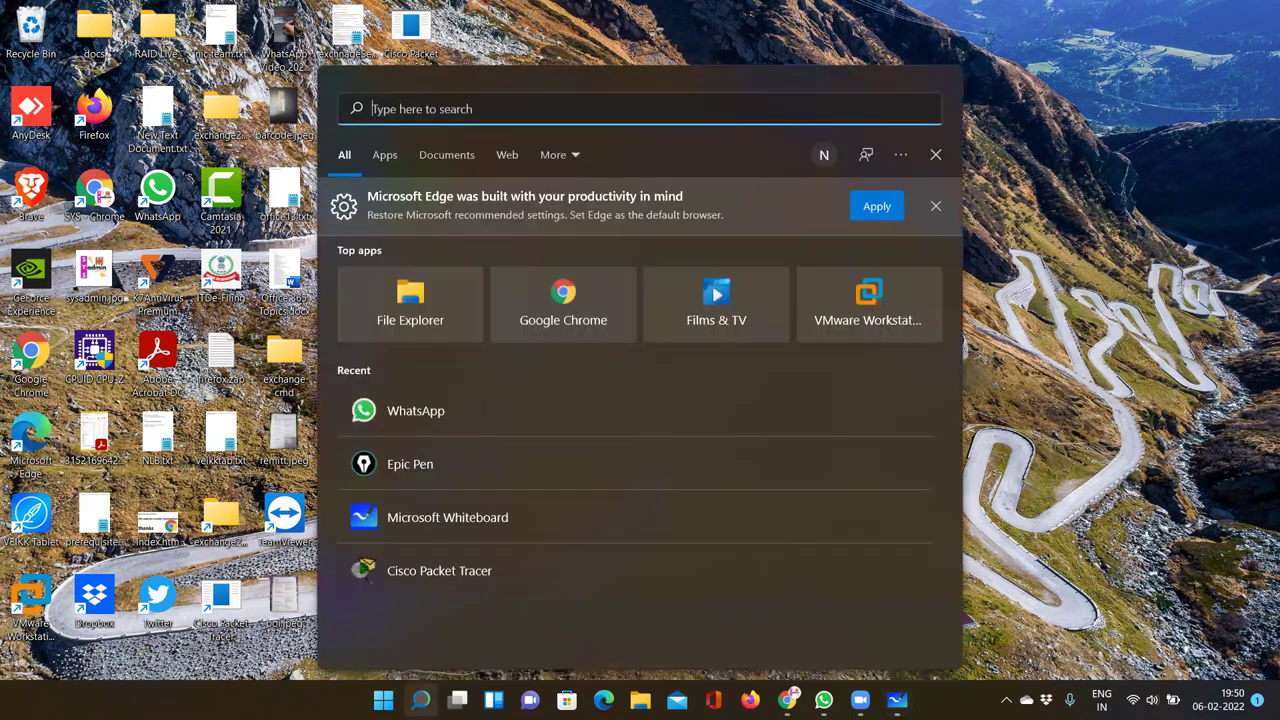
pyautogui.write('tea')
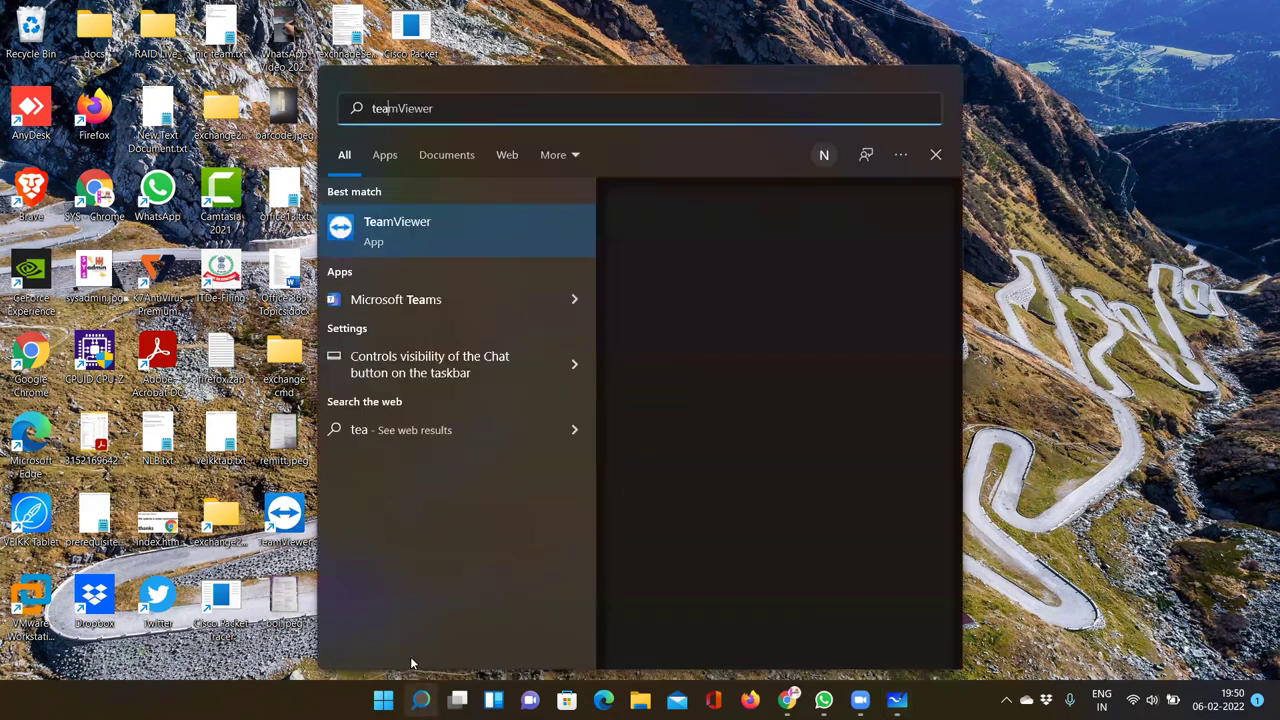
pyautogui.click(452, 233)
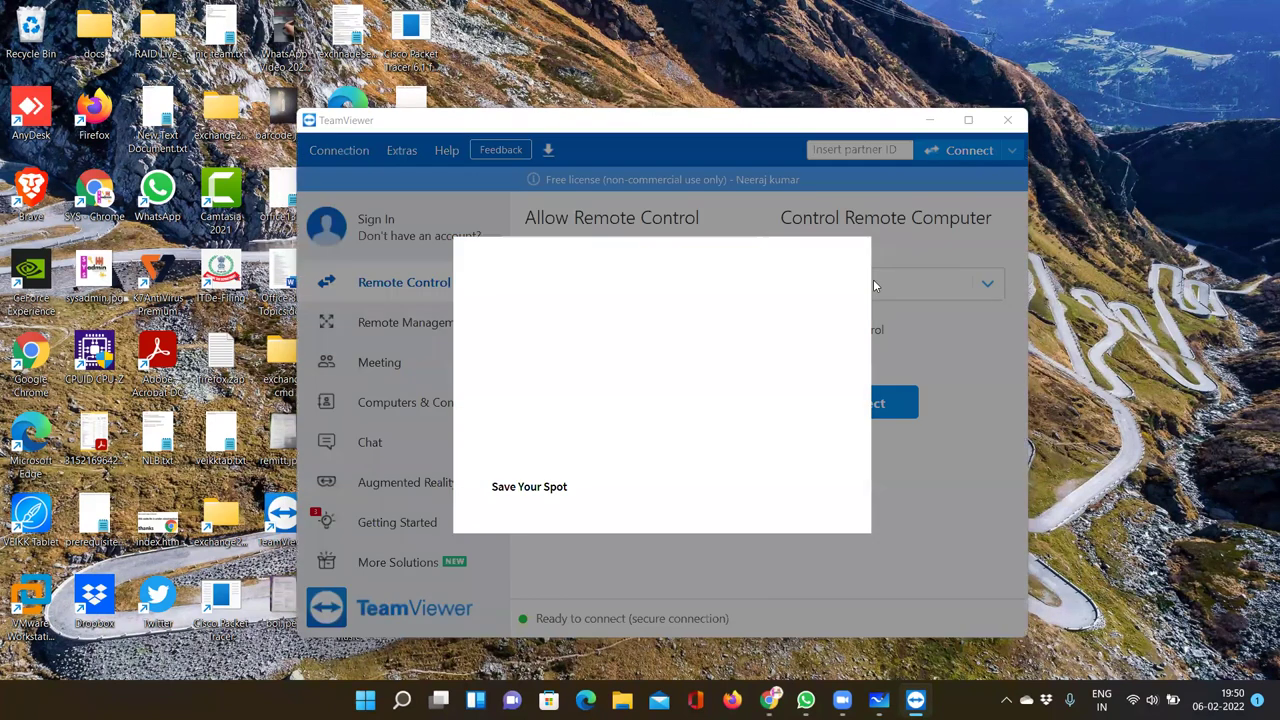
pyautogui.click(851, 254)
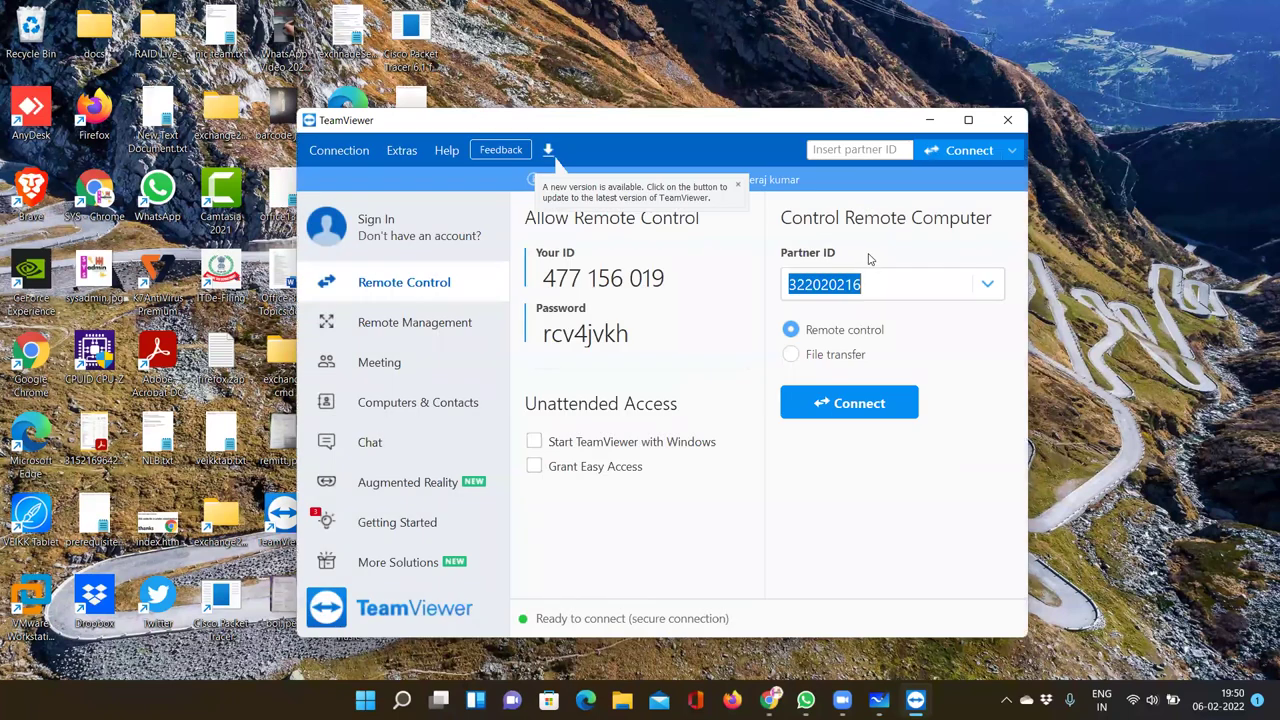
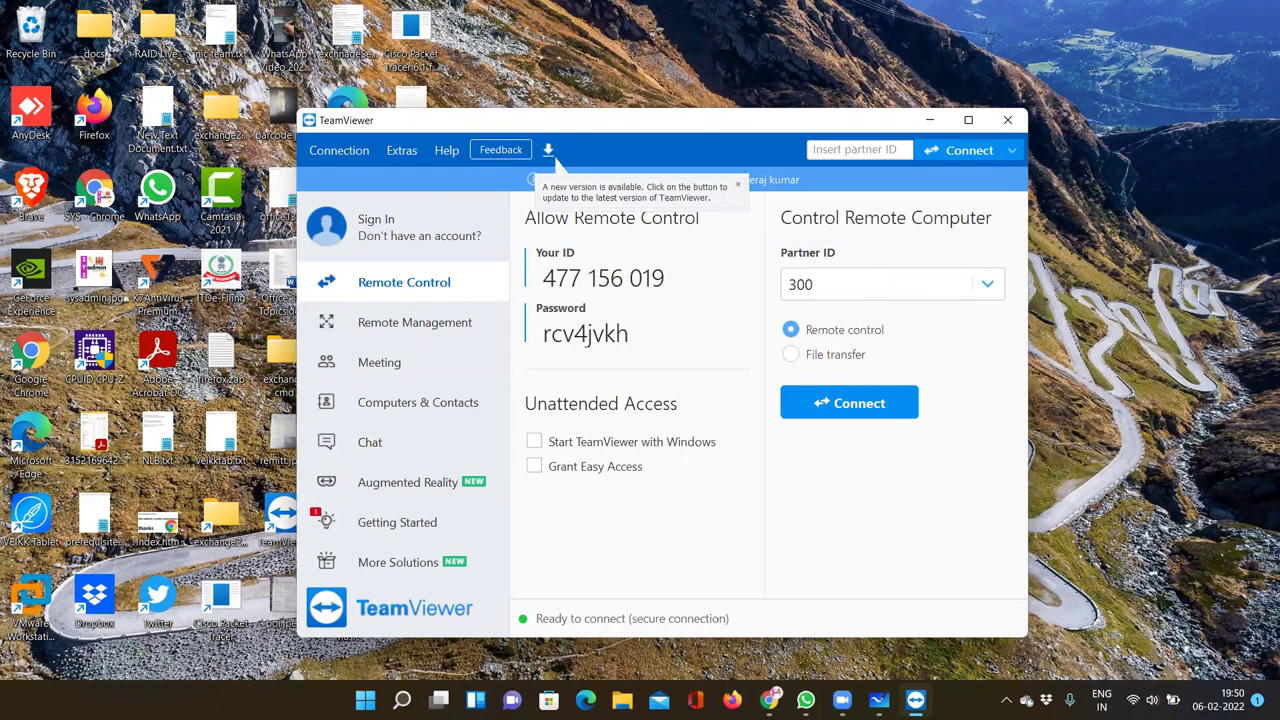
# Step: Enter the partner ID, start the connection, and type the partner computer's password
pyautogui.click(818, 409)
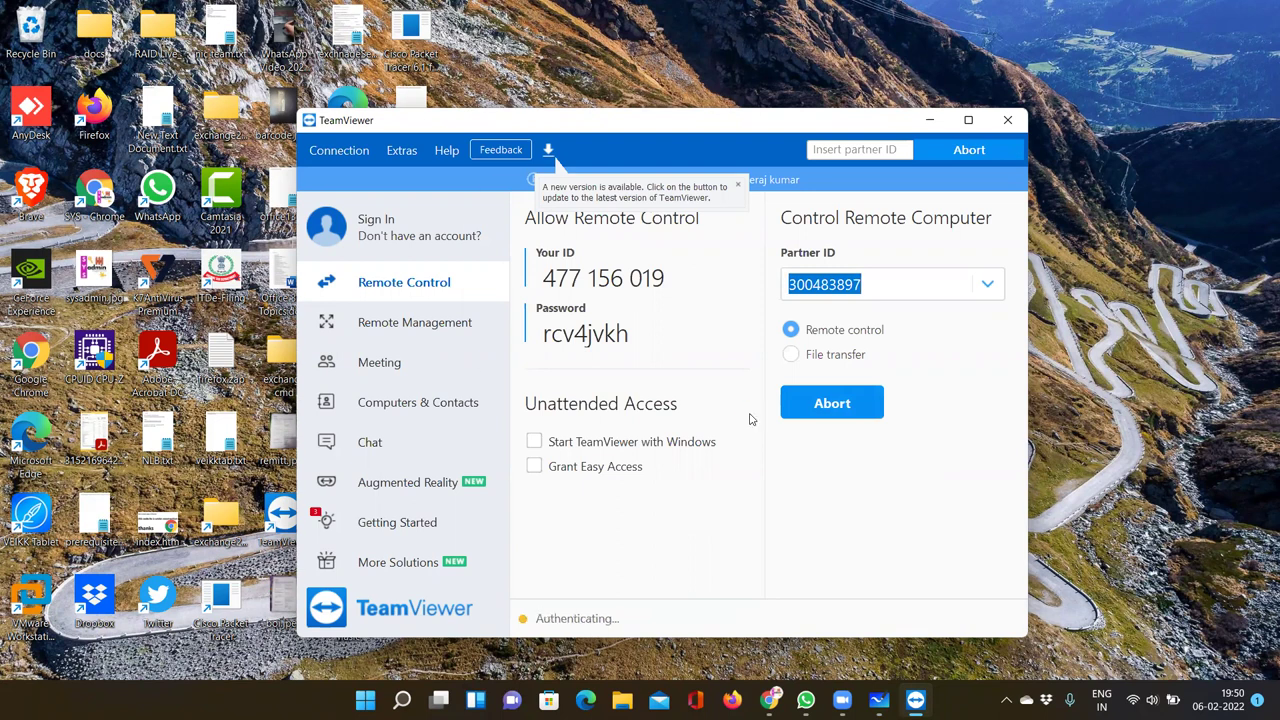
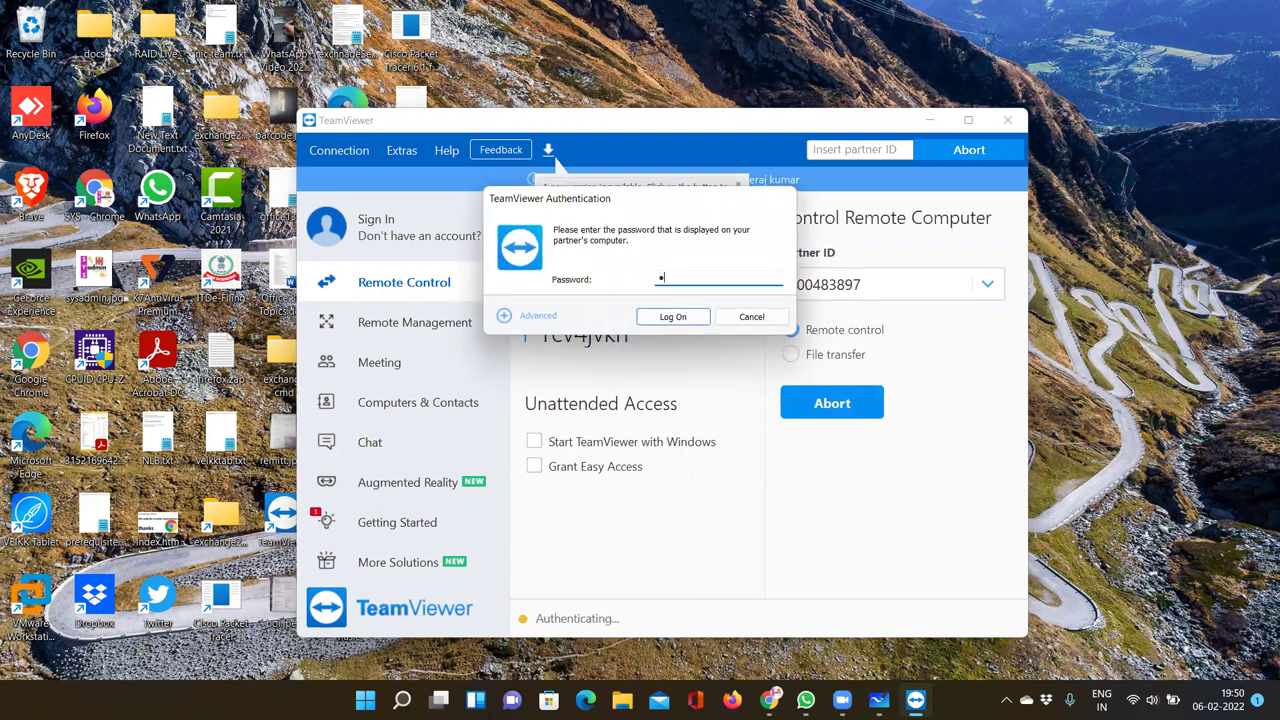
# Step: Submit the partner password with Log On in the TeamViewer Authentication dialog
pyautogui.click(673, 317)
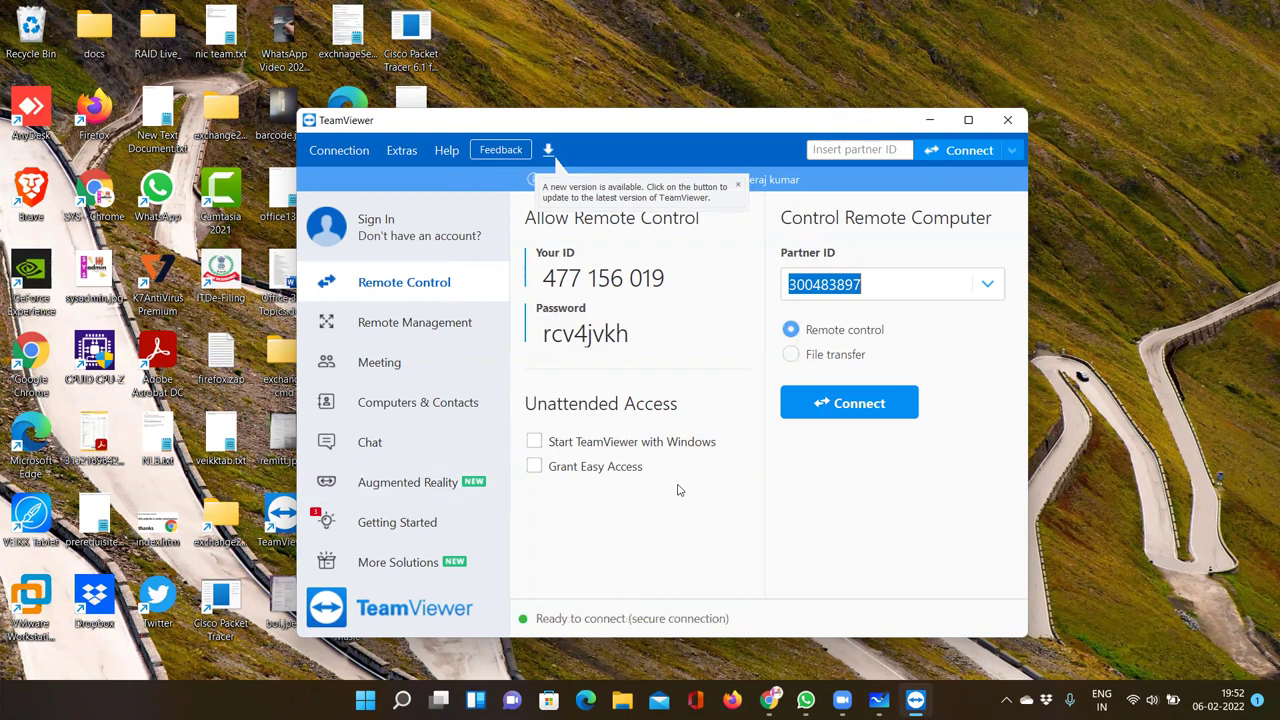
# Step: Reconnect to the partner computer, re-enter its password, and switch to WhatsApp chats
pyautogui.press('Return')
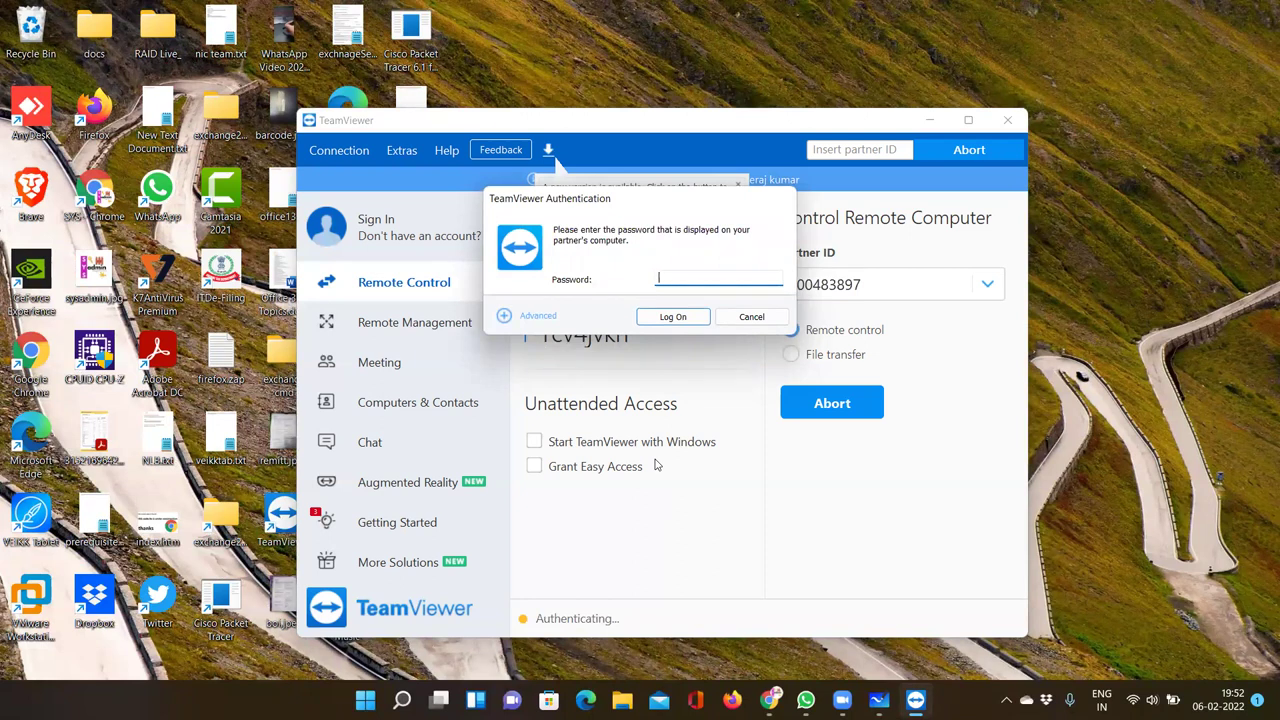
pyautogui.press('Return')
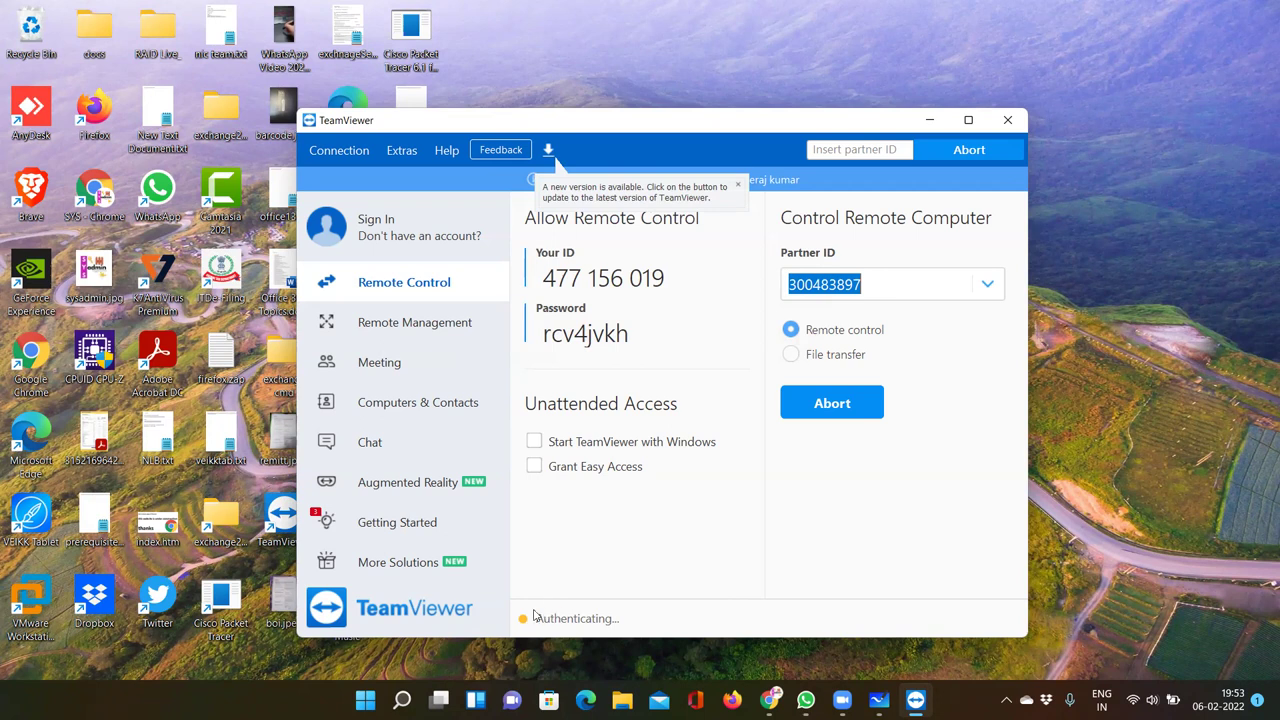
pyautogui.click(806, 700)
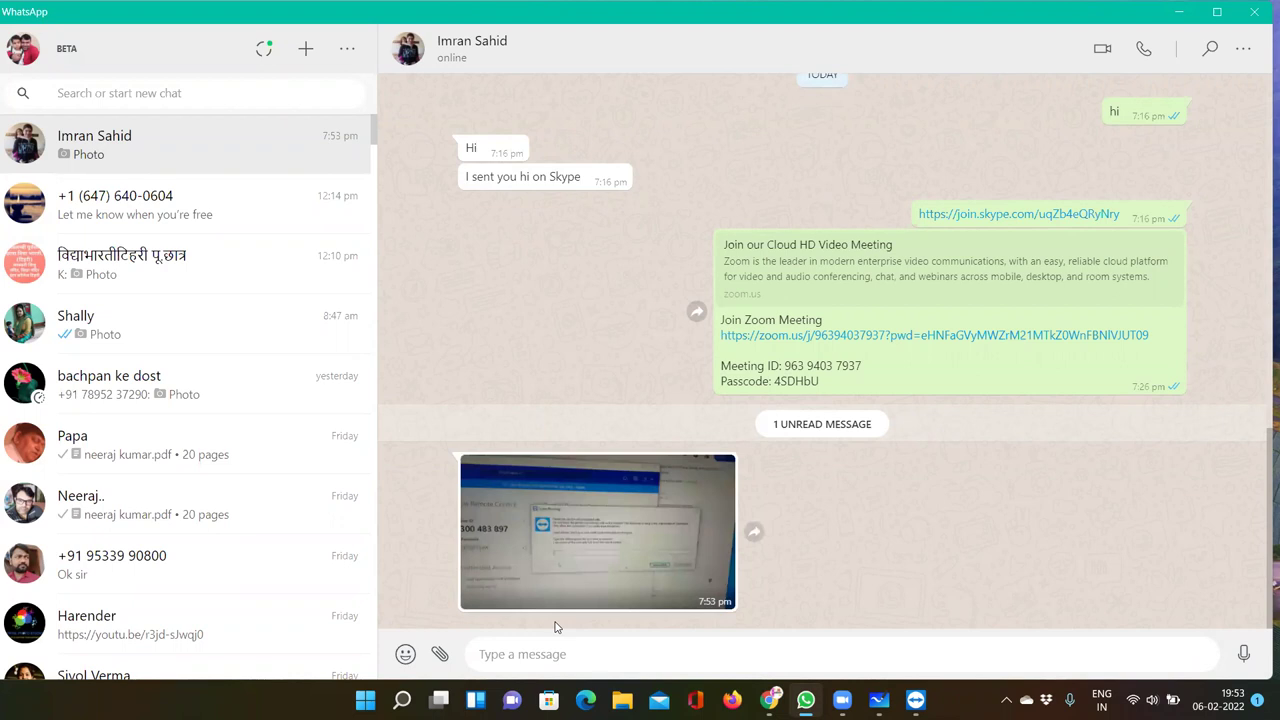
# Step: Open the shared photo of the partner's screen full size in WhatsApp
pyautogui.click(621, 556)
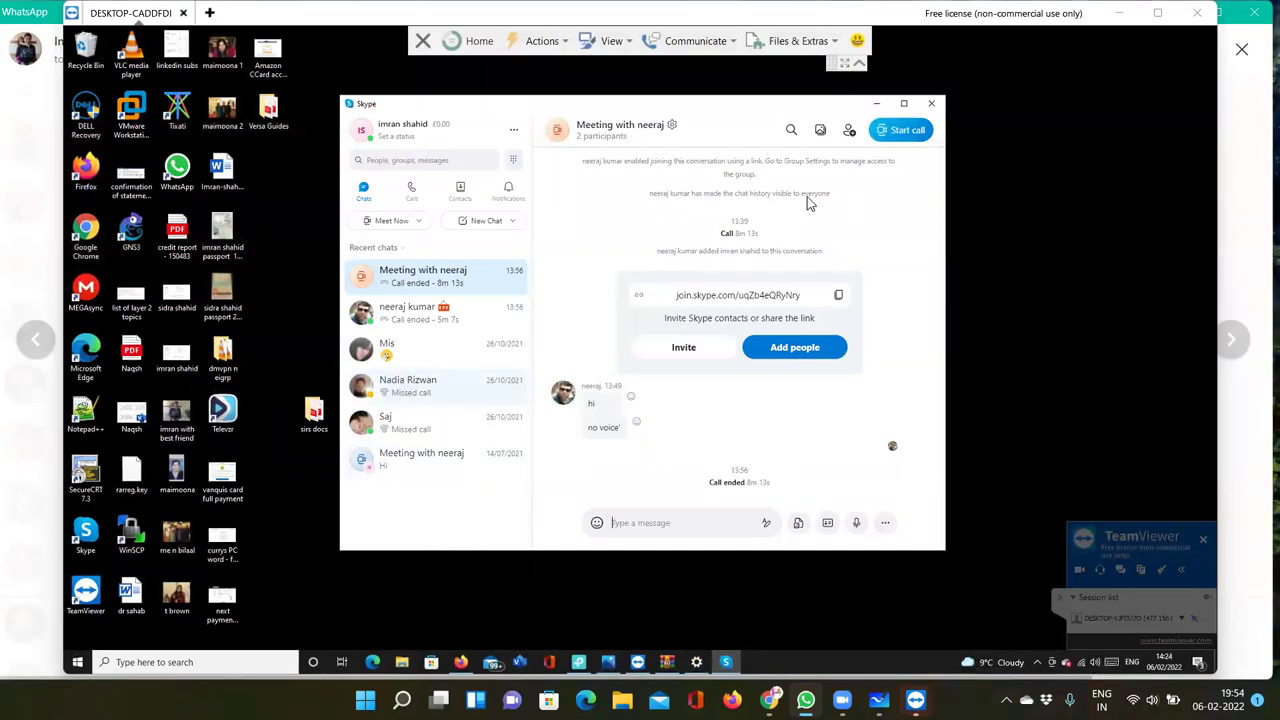
# Step: Minimize Skype on the remote PC and search 'cpuz' in Firefox, opening the Download CPU-Z page
pyautogui.click(875, 104)
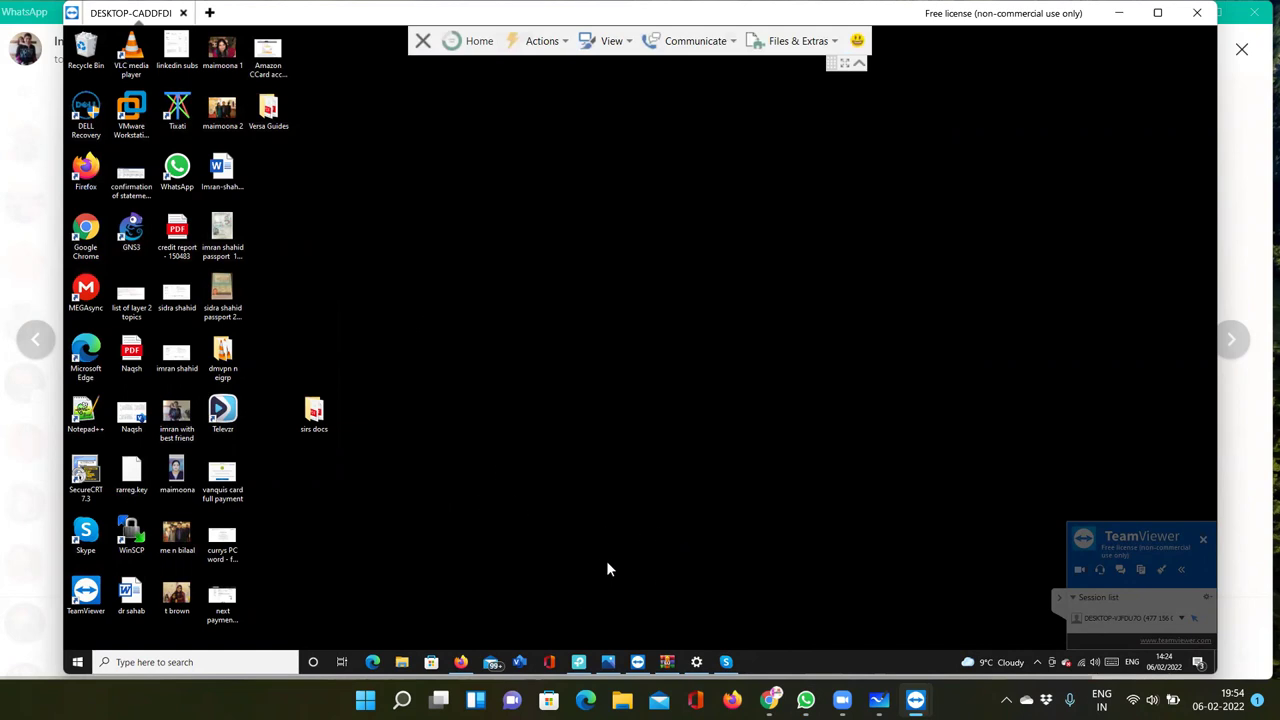
pyautogui.click(461, 664)
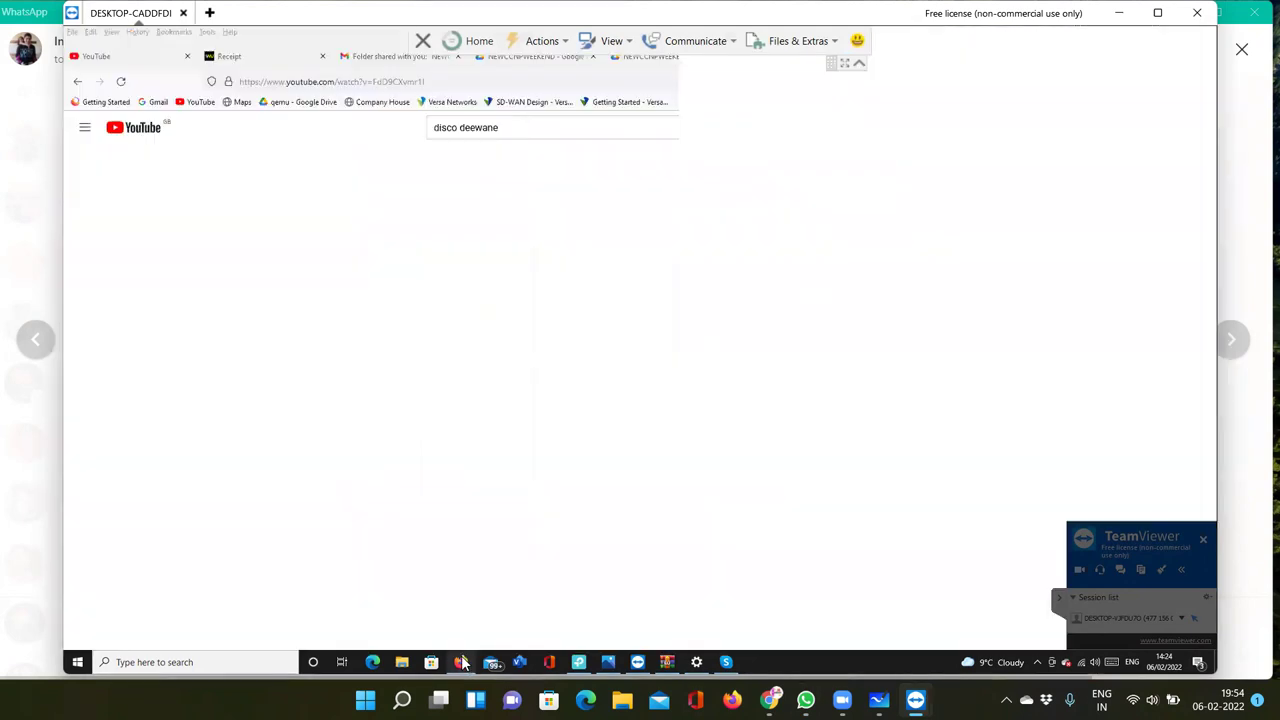
pyautogui.click(307, 82)
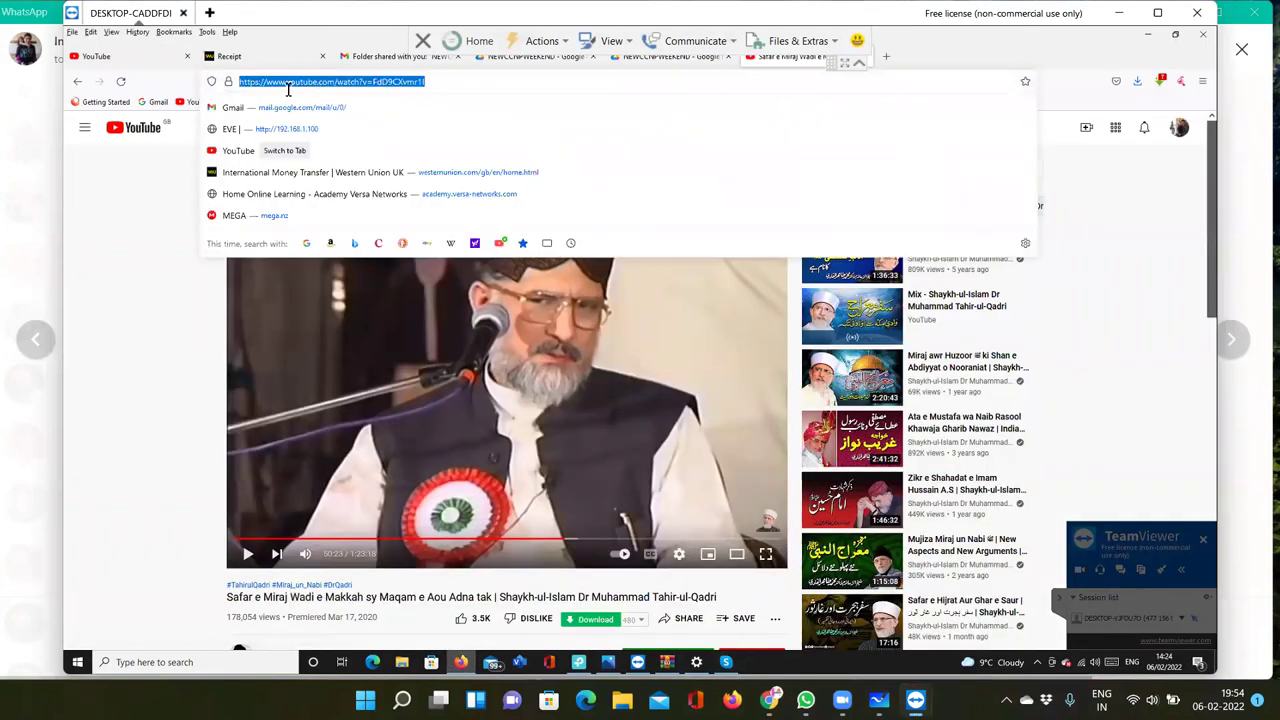
pyautogui.write('cpuz')
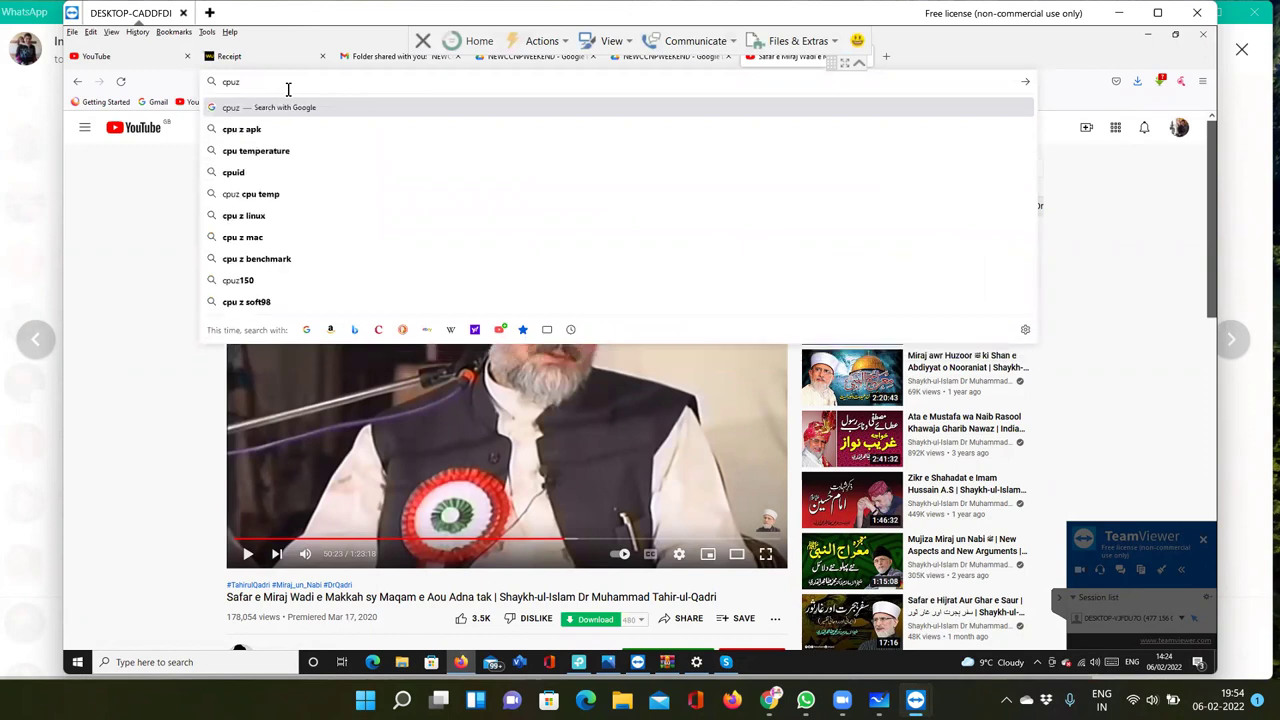
pyautogui.press('Return')
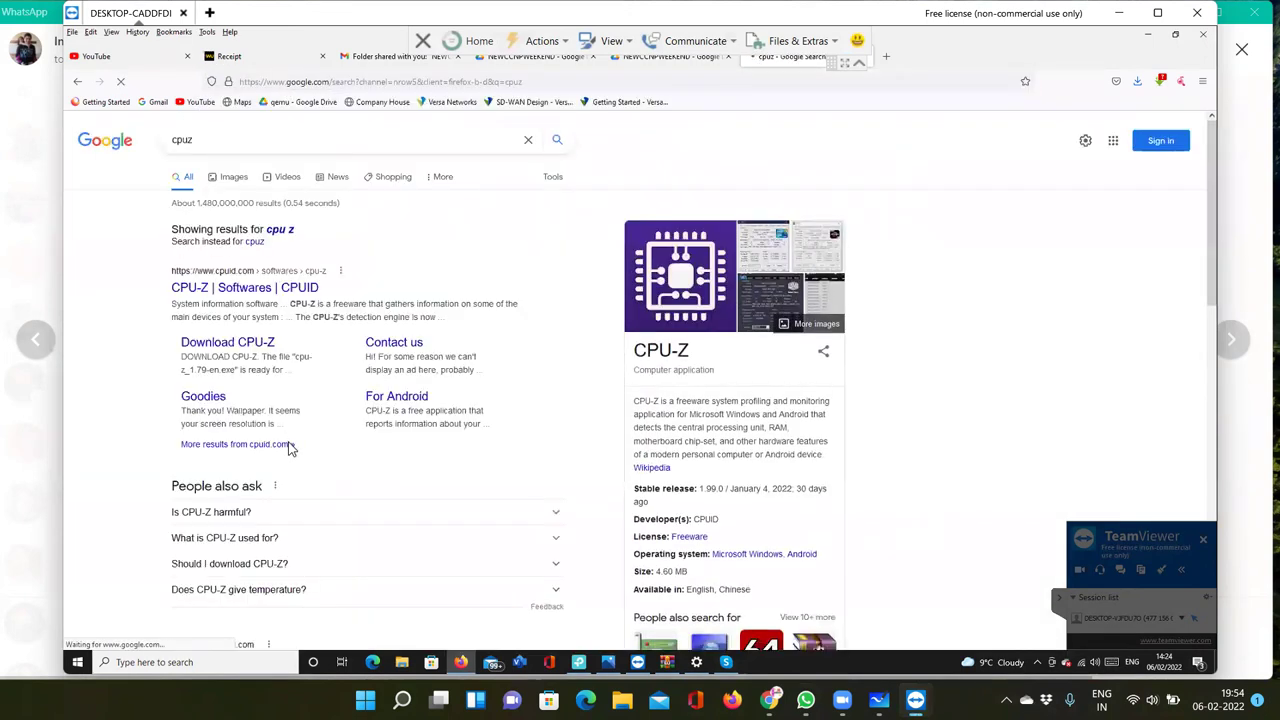
pyautogui.click(213, 343)
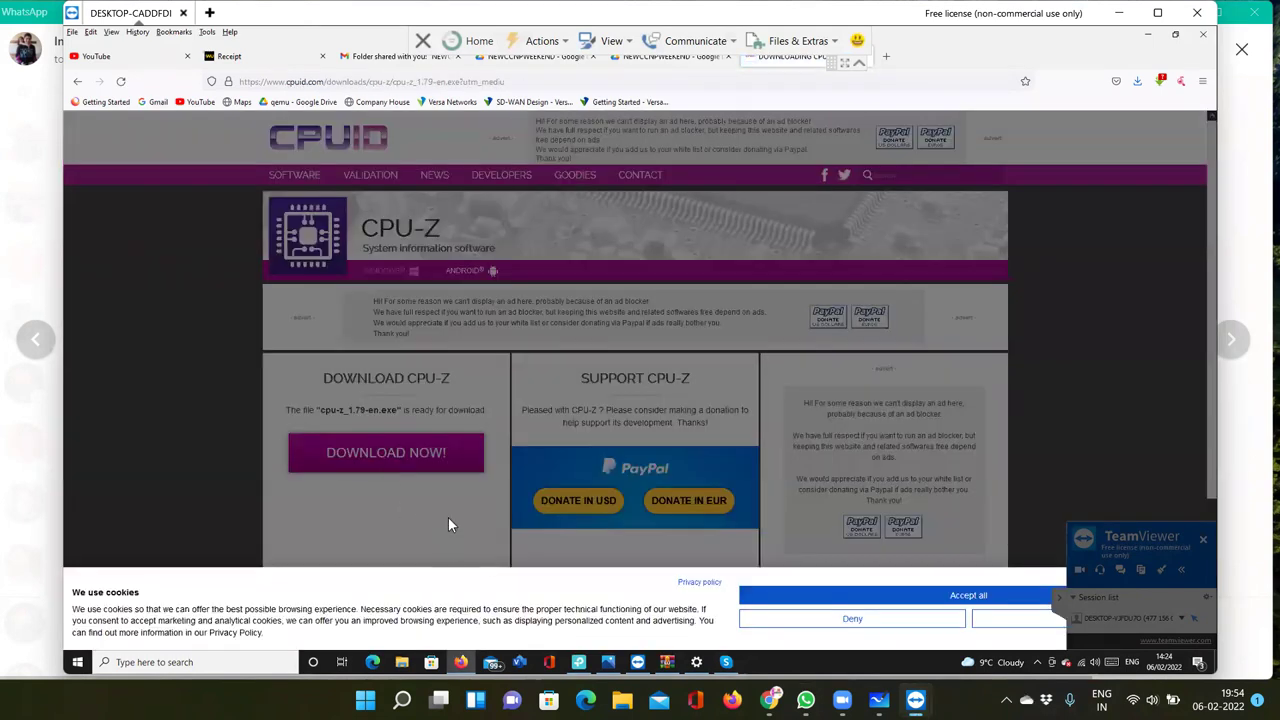
# Step: Accept cookies, save cpu-z_1.79-en.exe, and launch it from Firefox's downloads list
pyautogui.click(777, 597)
pyautogui.click(408, 467)
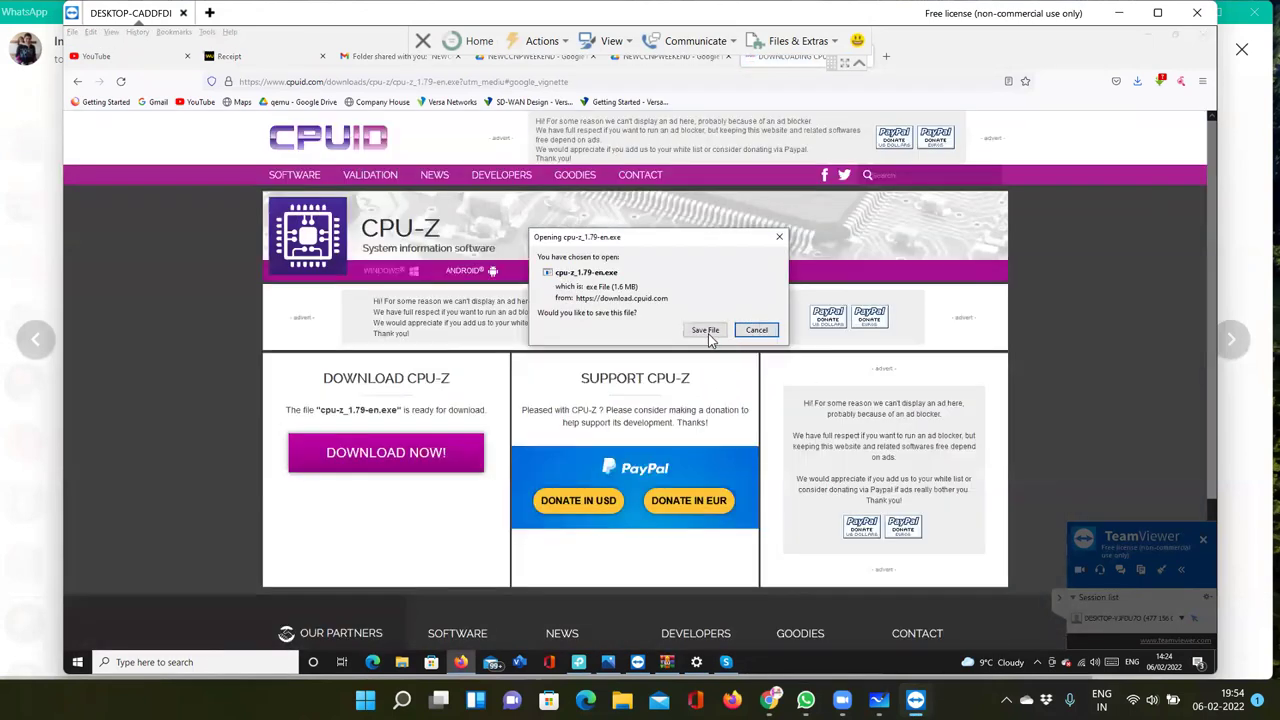
pyautogui.click(705, 333)
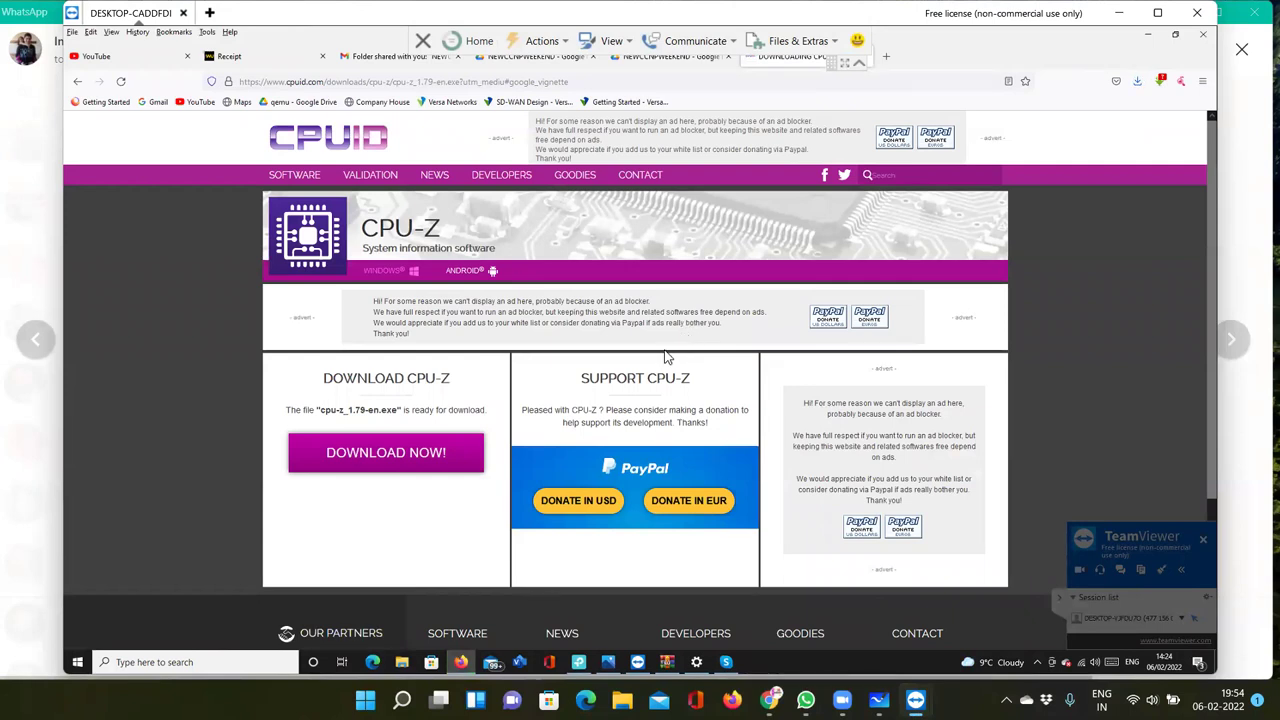
pyautogui.click(1141, 83)
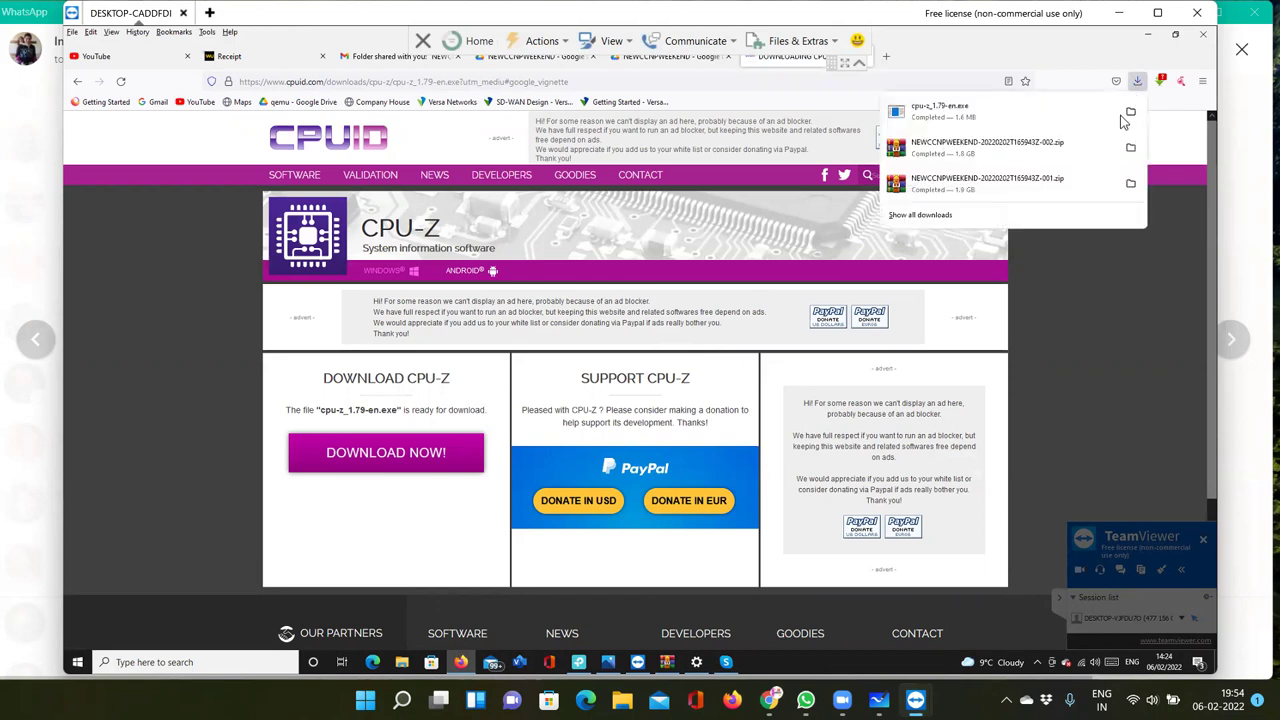
pyautogui.click(976, 122)
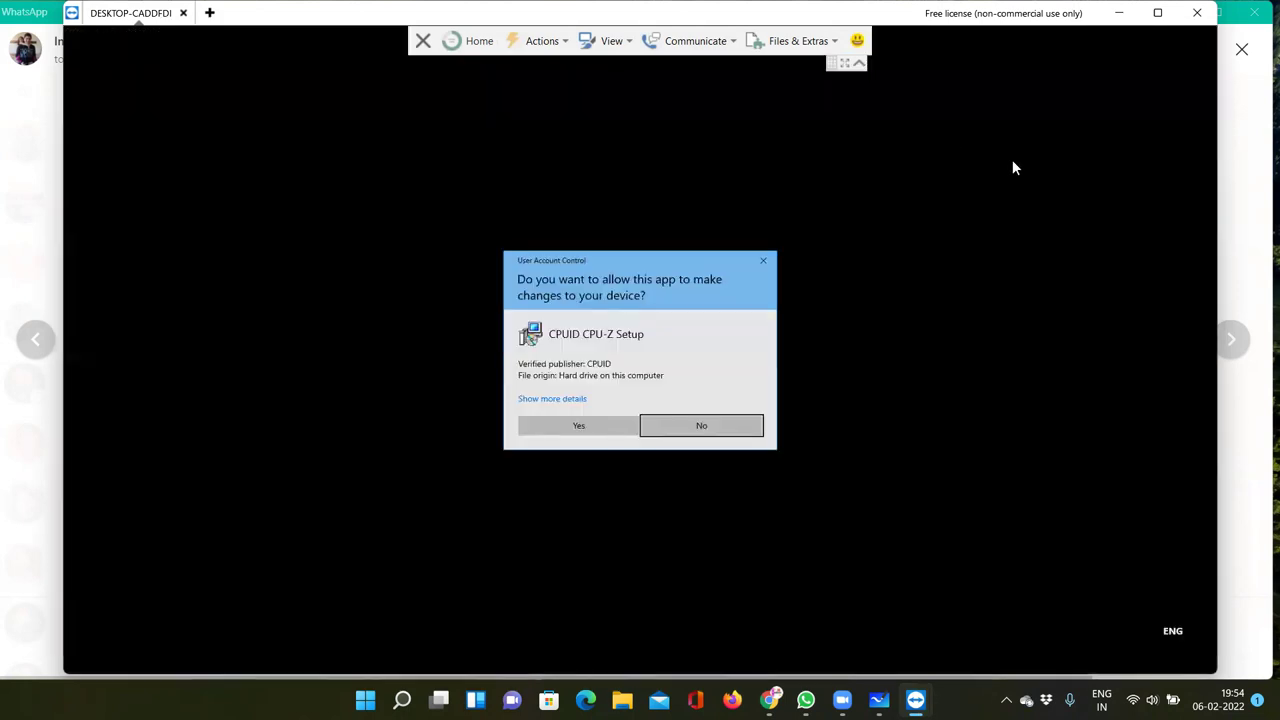
# Step: Install CPU-Z with default location and desktop icon, then close the readme and minimize Firefox
pyautogui.click(579, 426)
pyautogui.click(577, 404)
pyautogui.click(708, 440)
pyautogui.click(708, 440)
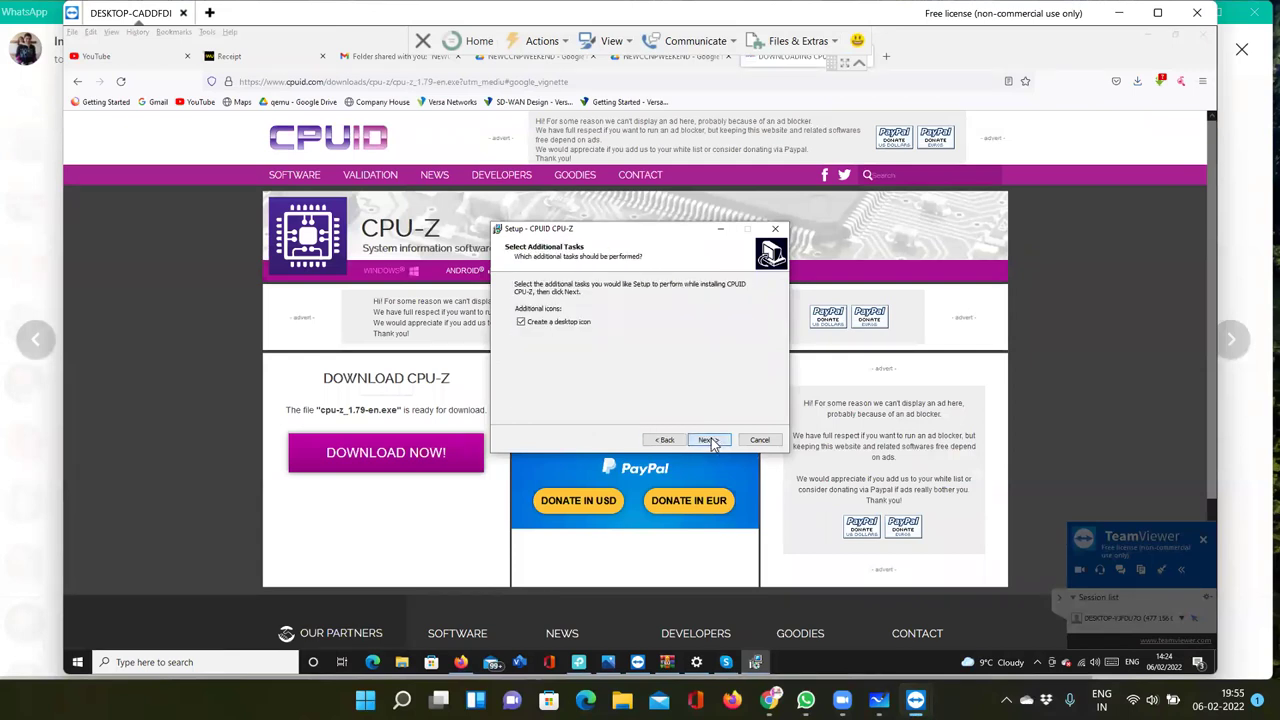
pyautogui.click(708, 440)
pyautogui.click(708, 440)
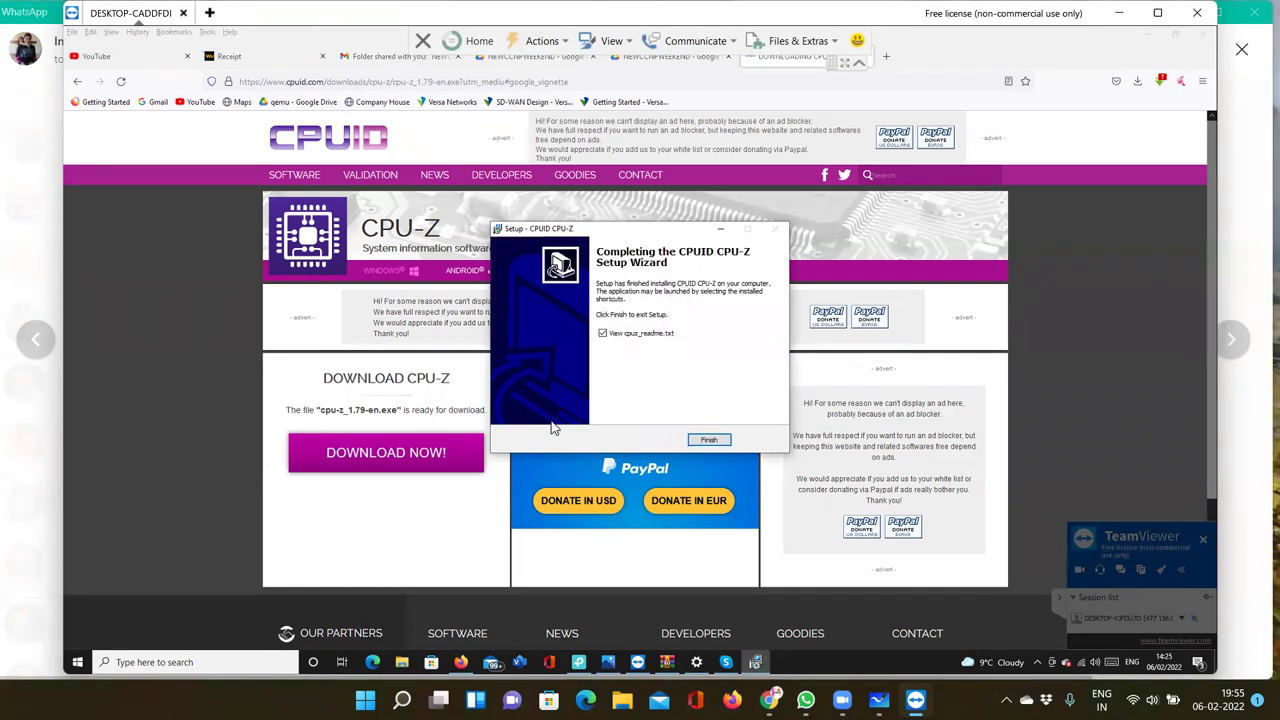
pyautogui.click(709, 441)
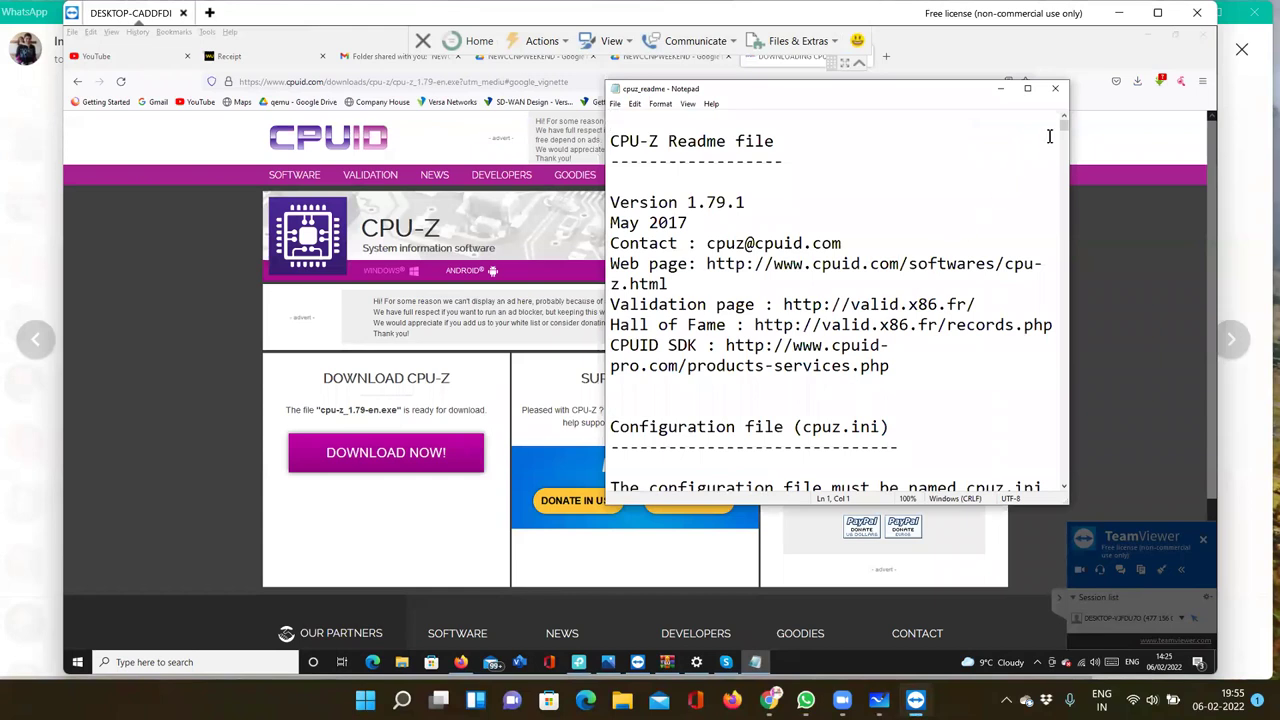
pyautogui.click(1061, 93)
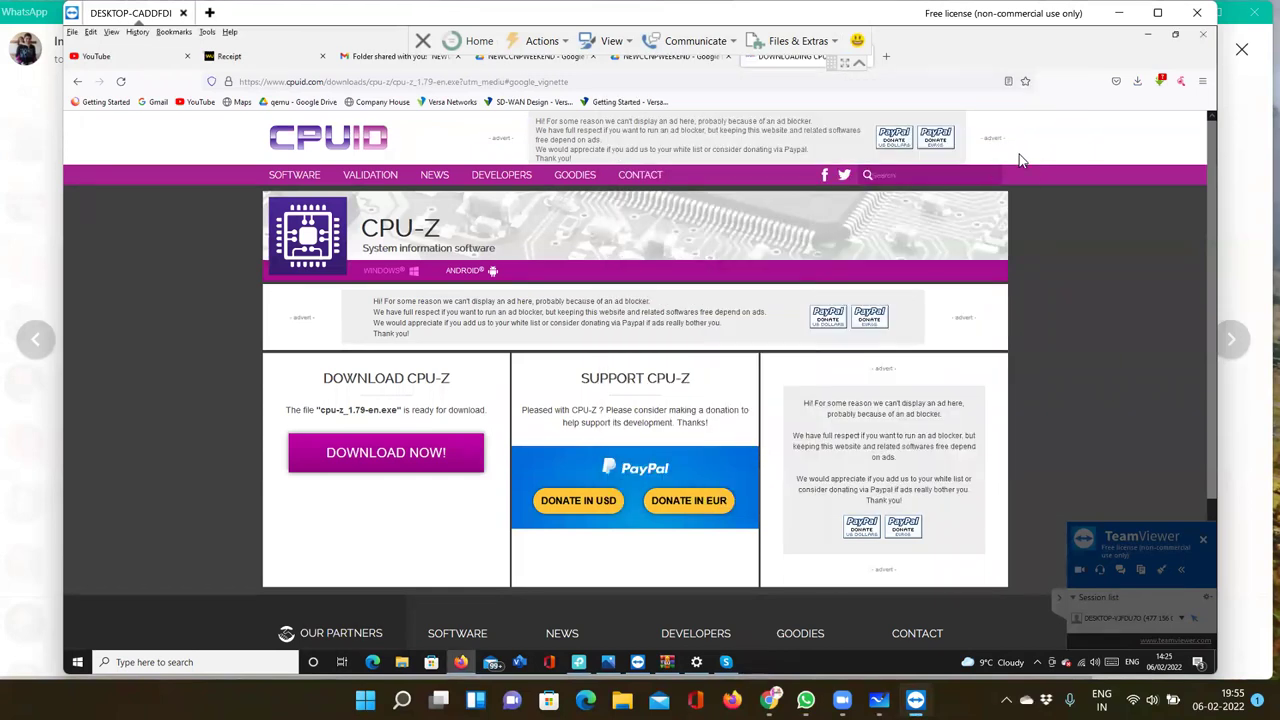
pyautogui.click(1148, 38)
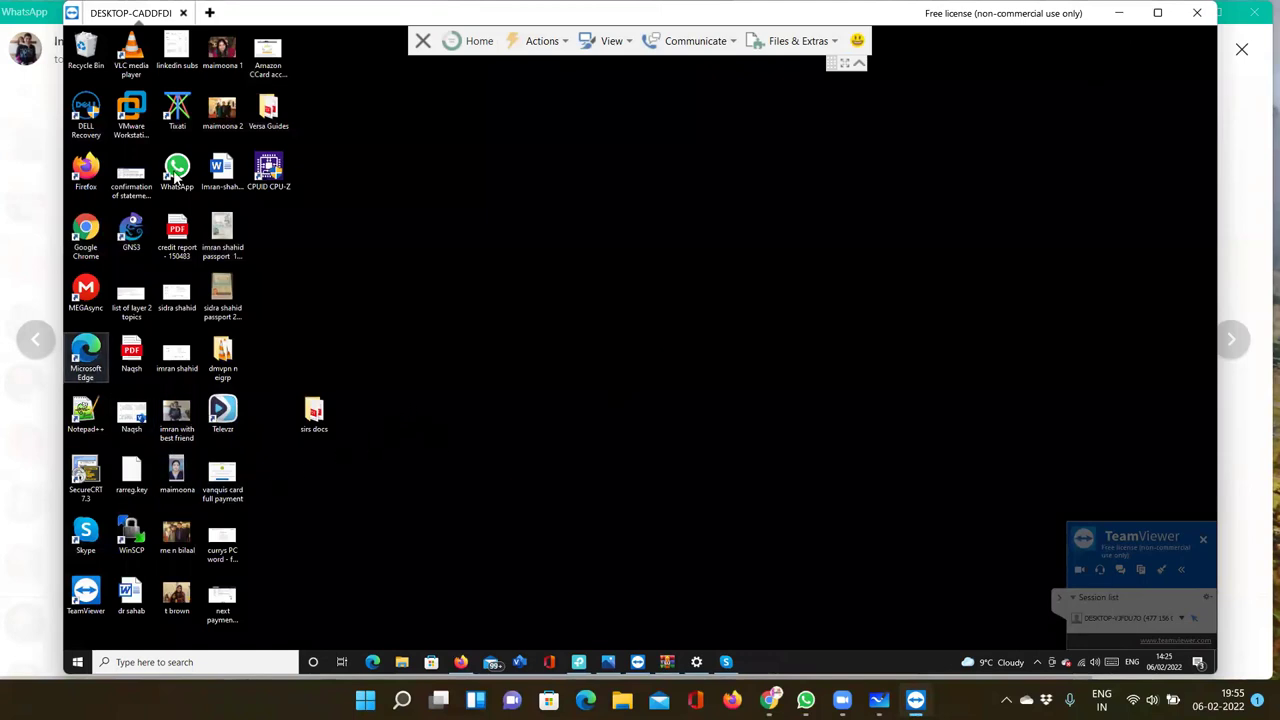
# Step: Launch CPU-Z from its desktop shortcut with admin rights and dismiss the update notice
pyautogui.click(263, 175)
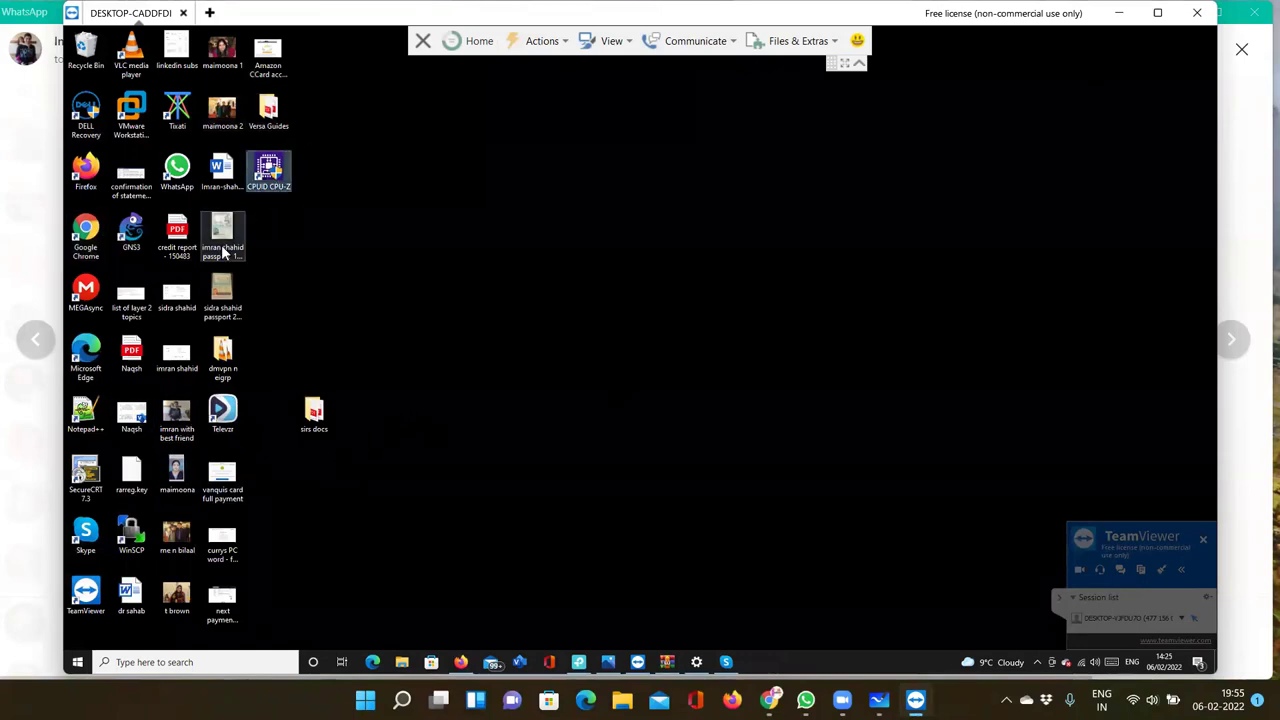
pyautogui.click(226, 354)
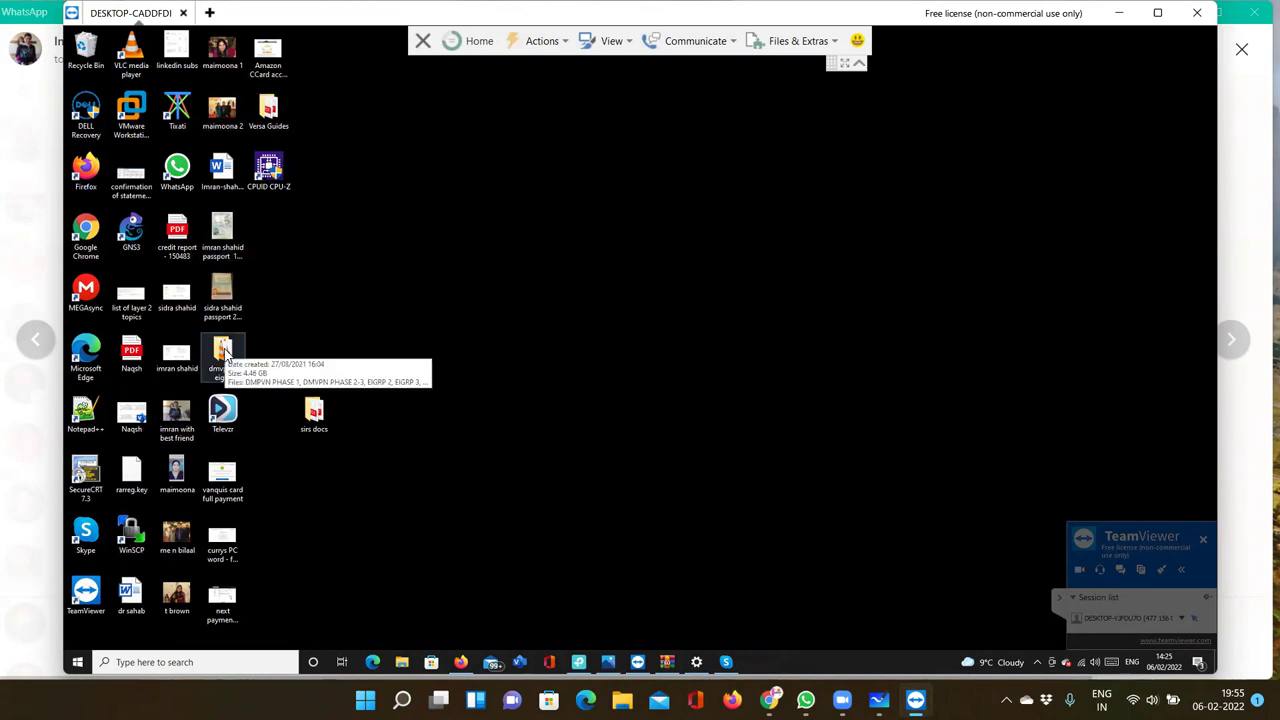
pyautogui.doubleClick(268, 170)
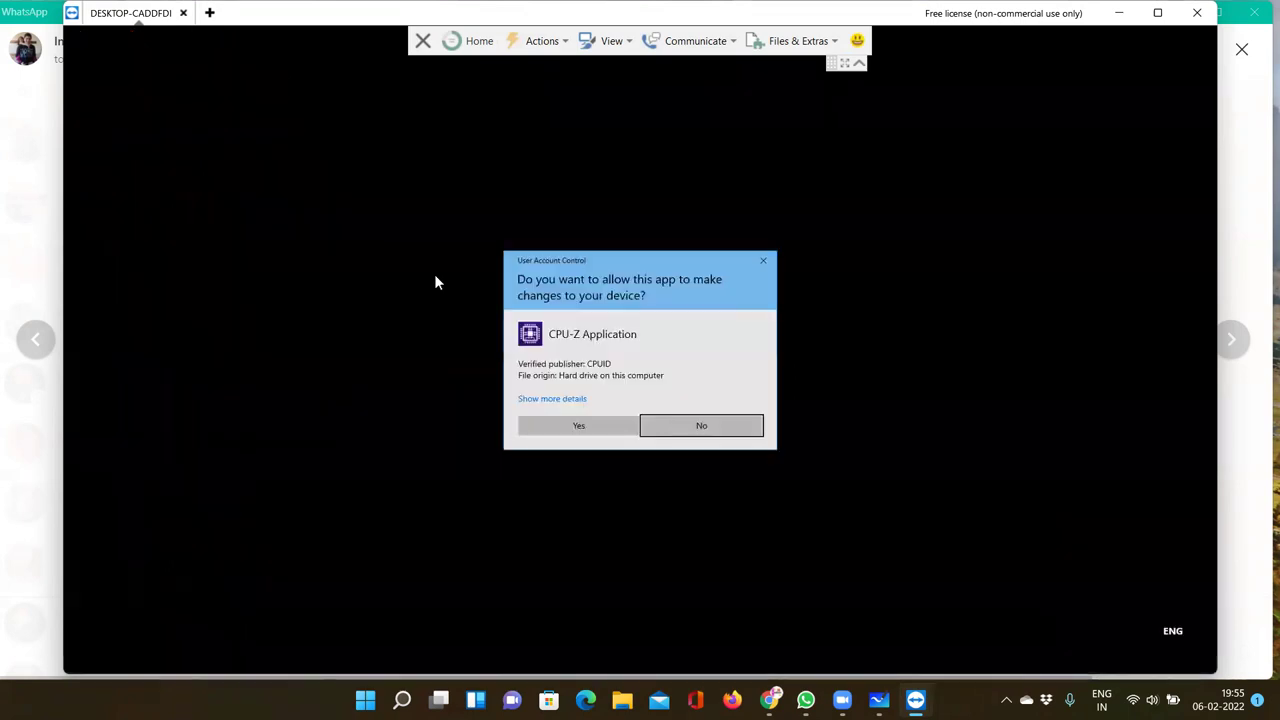
pyautogui.click(540, 433)
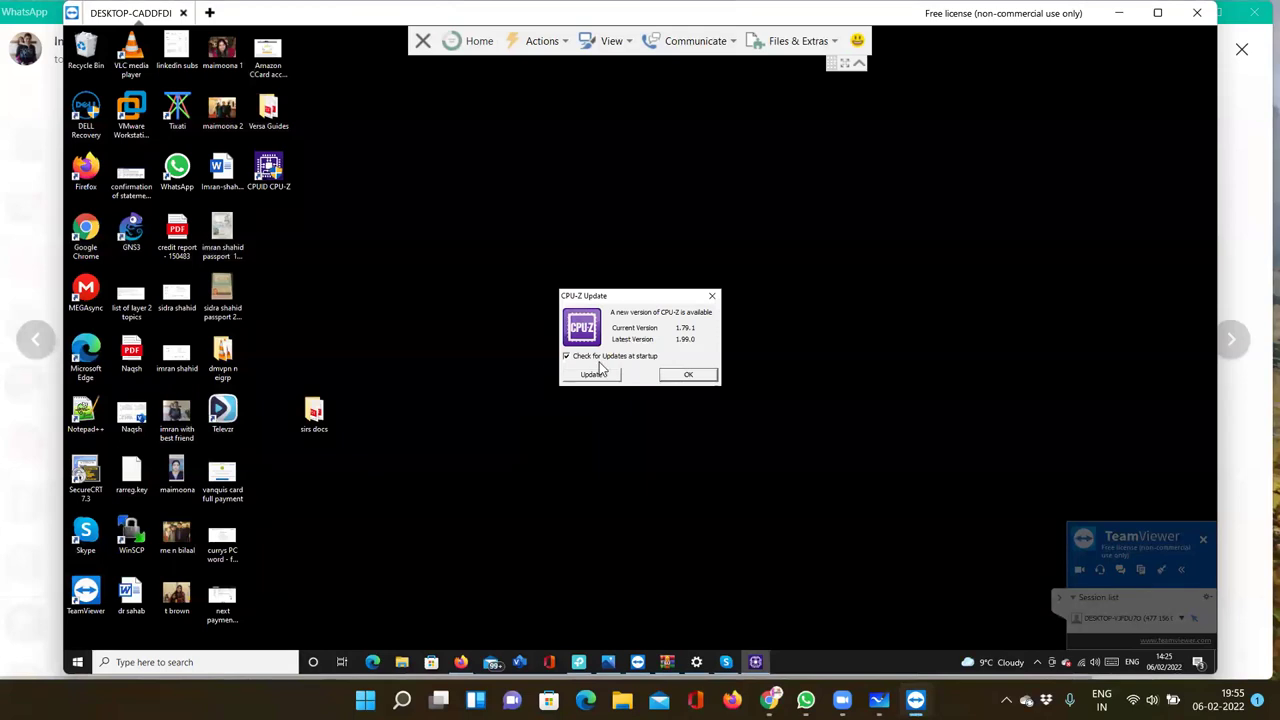
pyautogui.click(688, 376)
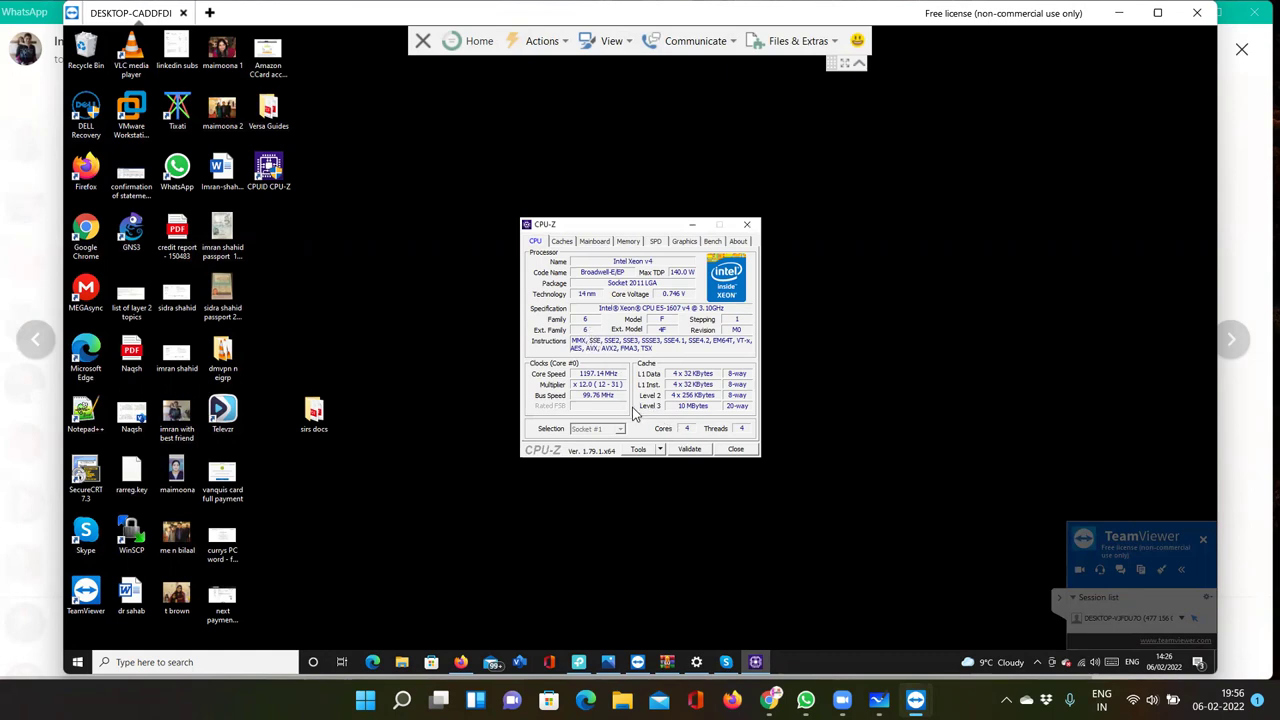
# Step: Step through CPU-Z's Caches, Mainboard, Memory and SPD tabs for the remote PC
pyautogui.click(563, 242)
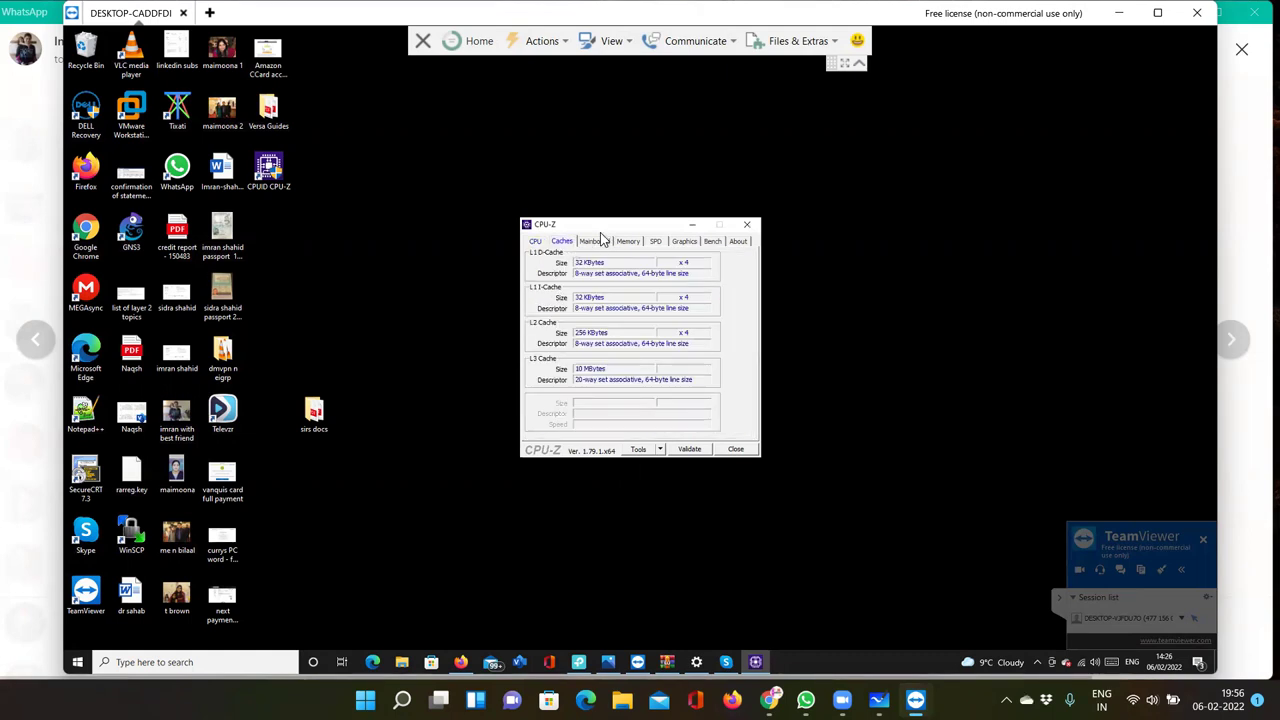
pyautogui.click(602, 242)
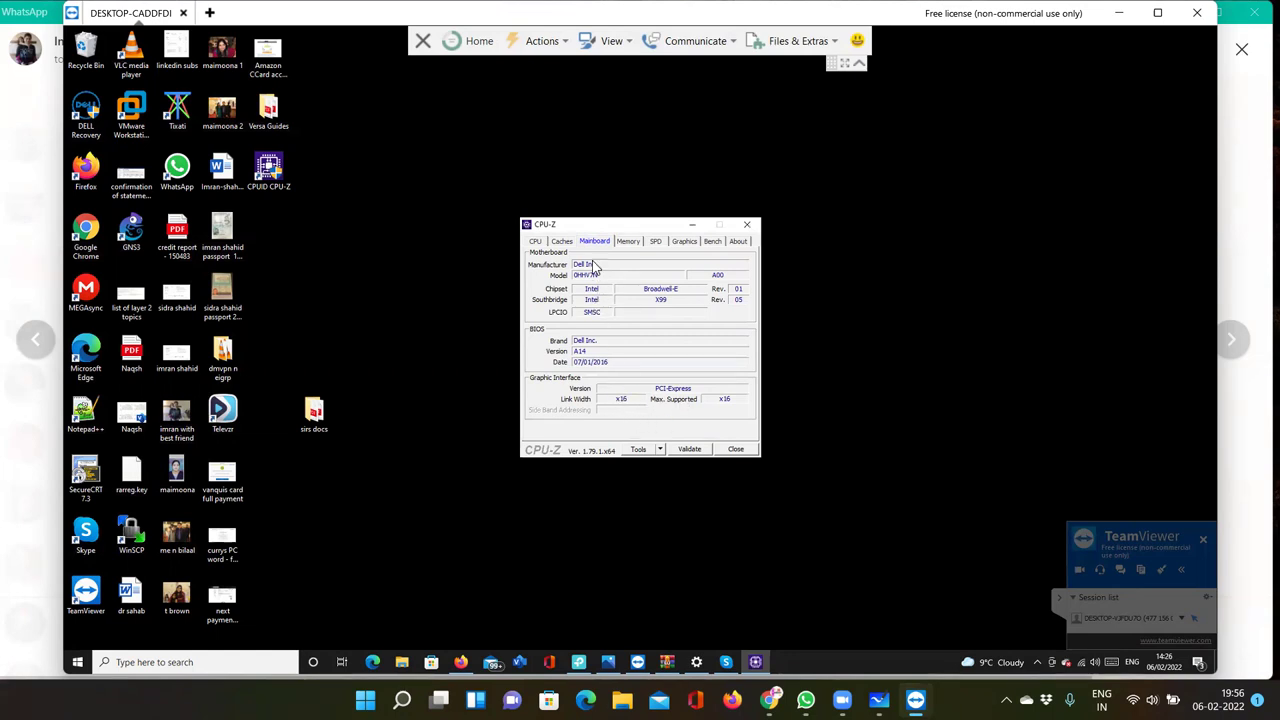
pyautogui.click(629, 242)
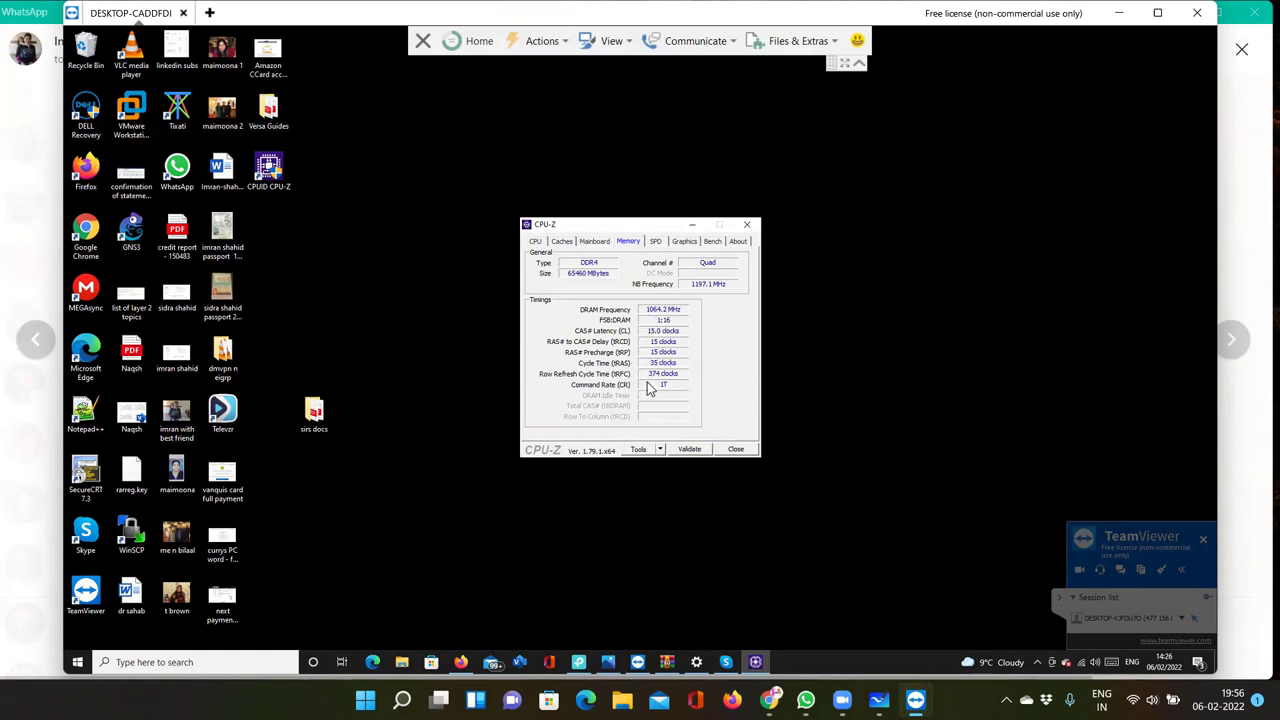
pyautogui.click(655, 242)
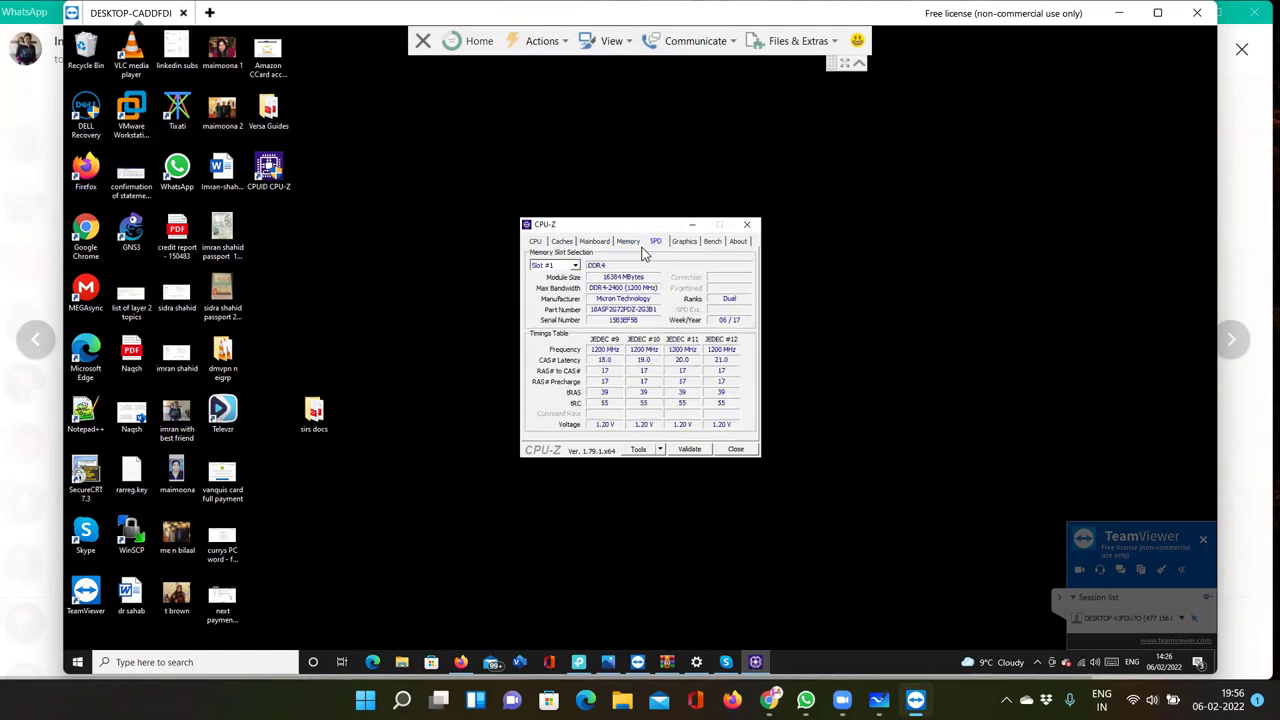
pyautogui.click(575, 265)
pyautogui.click(575, 267)
pyautogui.click(575, 265)
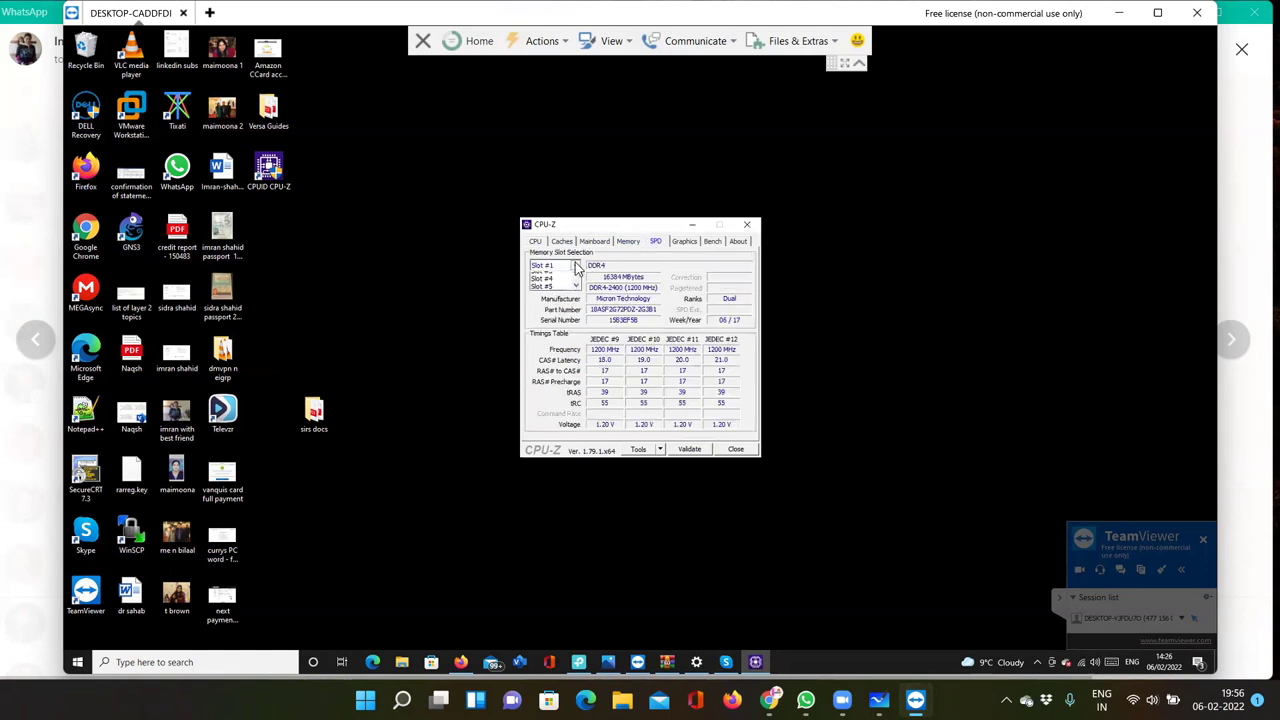
pyautogui.scroll(-3, 578, 308)
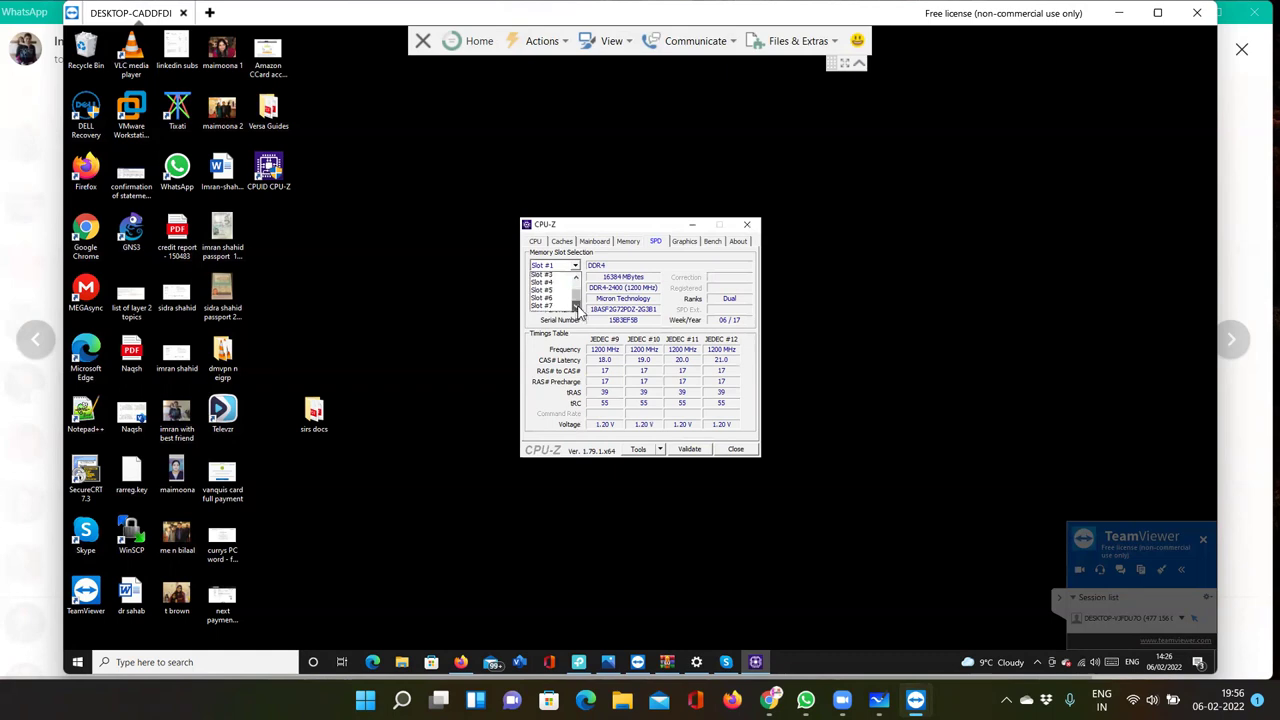
pyautogui.click(630, 266)
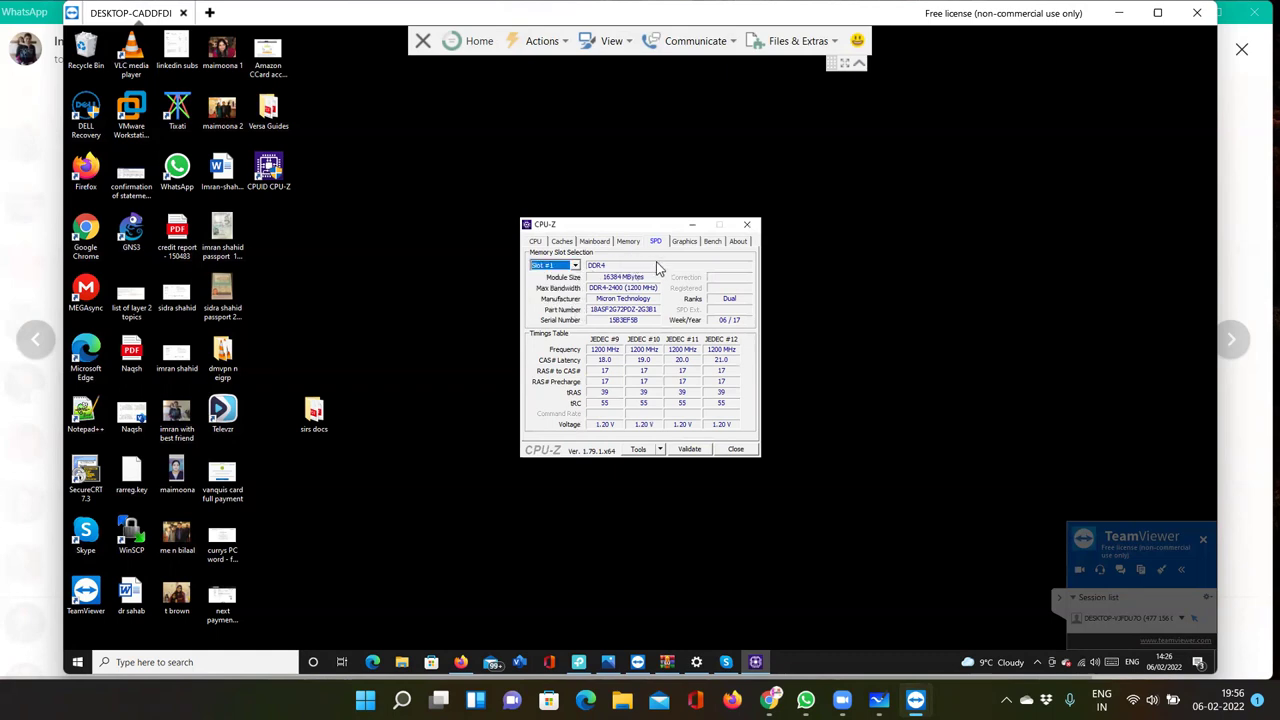
pyautogui.click(570, 266)
pyautogui.click(566, 287)
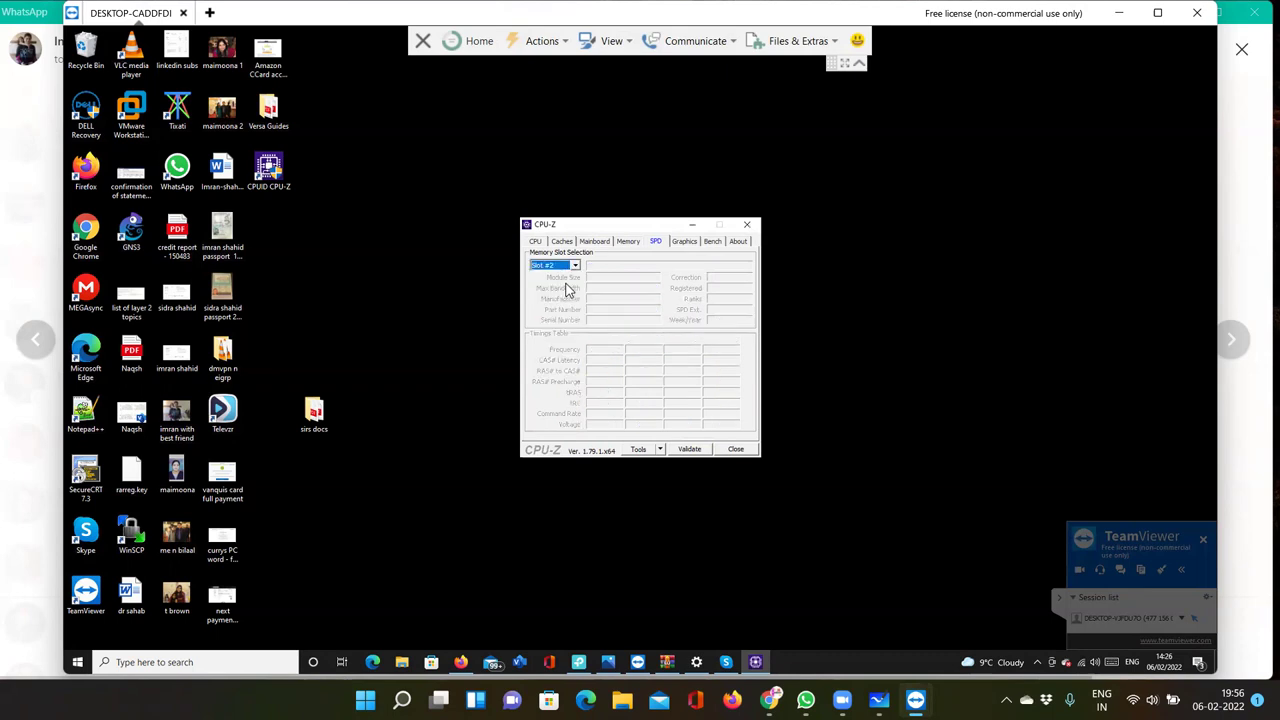
pyautogui.click(574, 266)
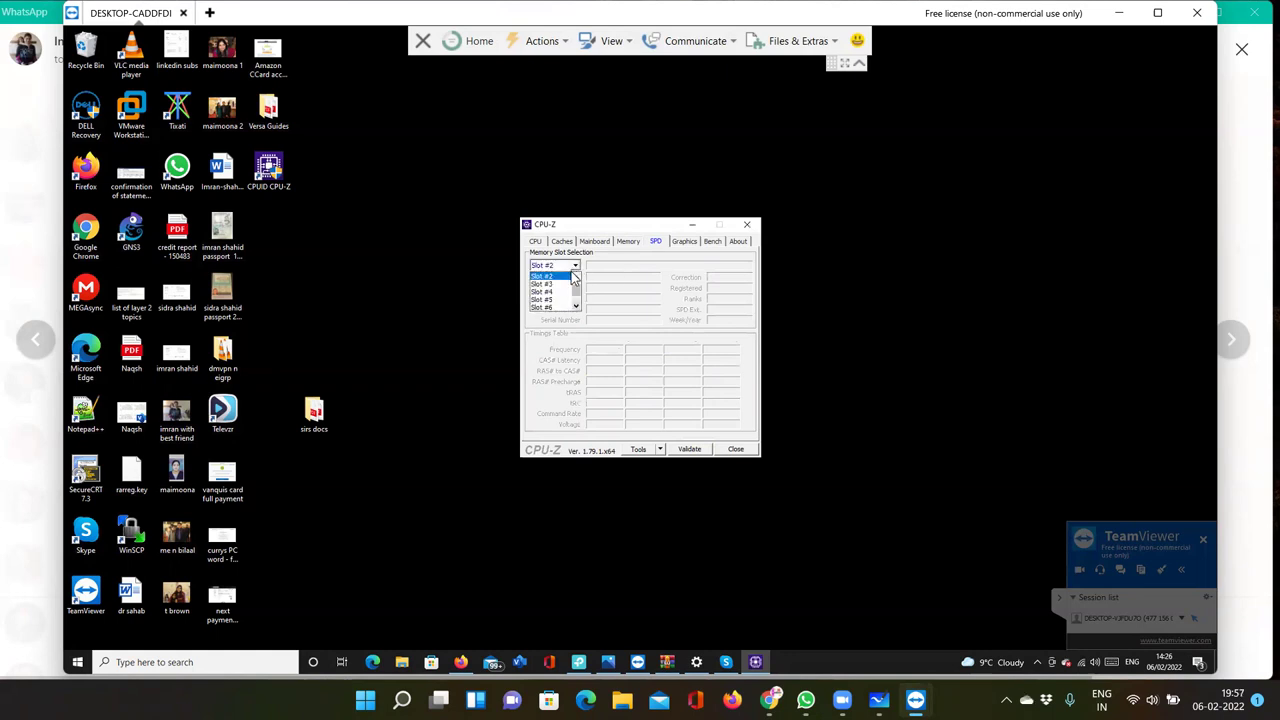
pyautogui.click(575, 277)
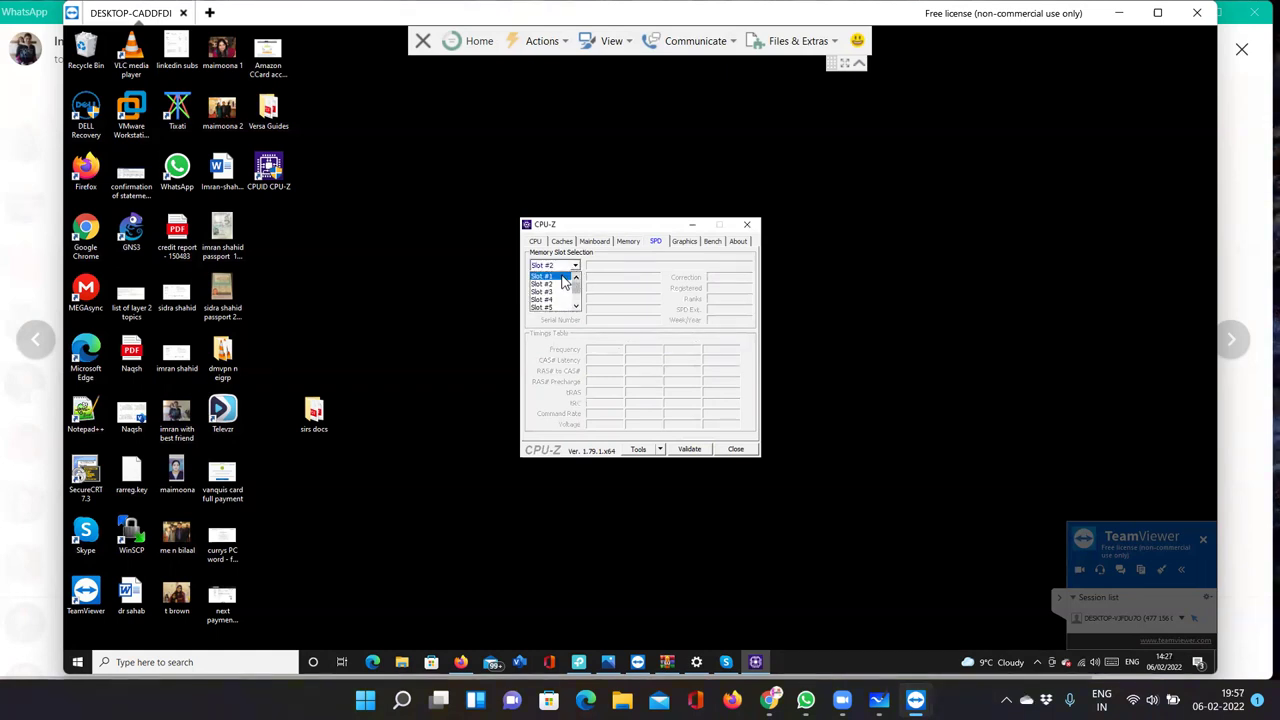
pyautogui.click(562, 277)
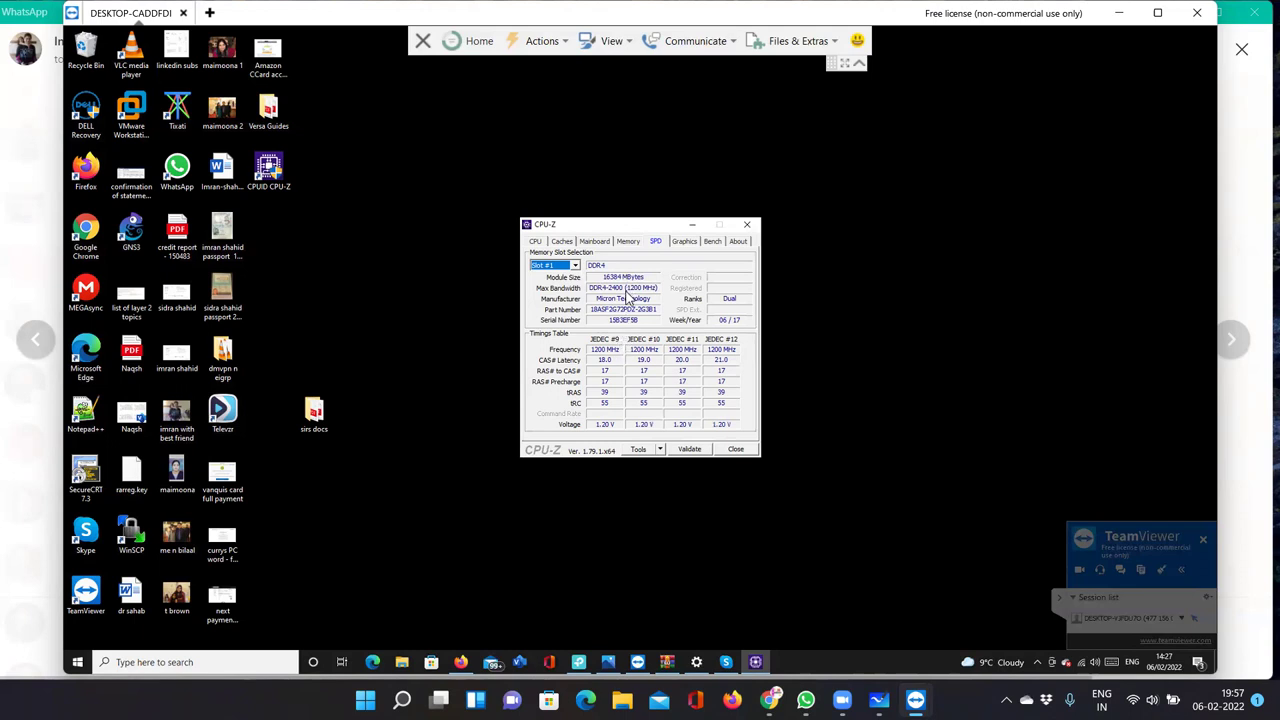
pyautogui.click(575, 265)
pyautogui.click(562, 285)
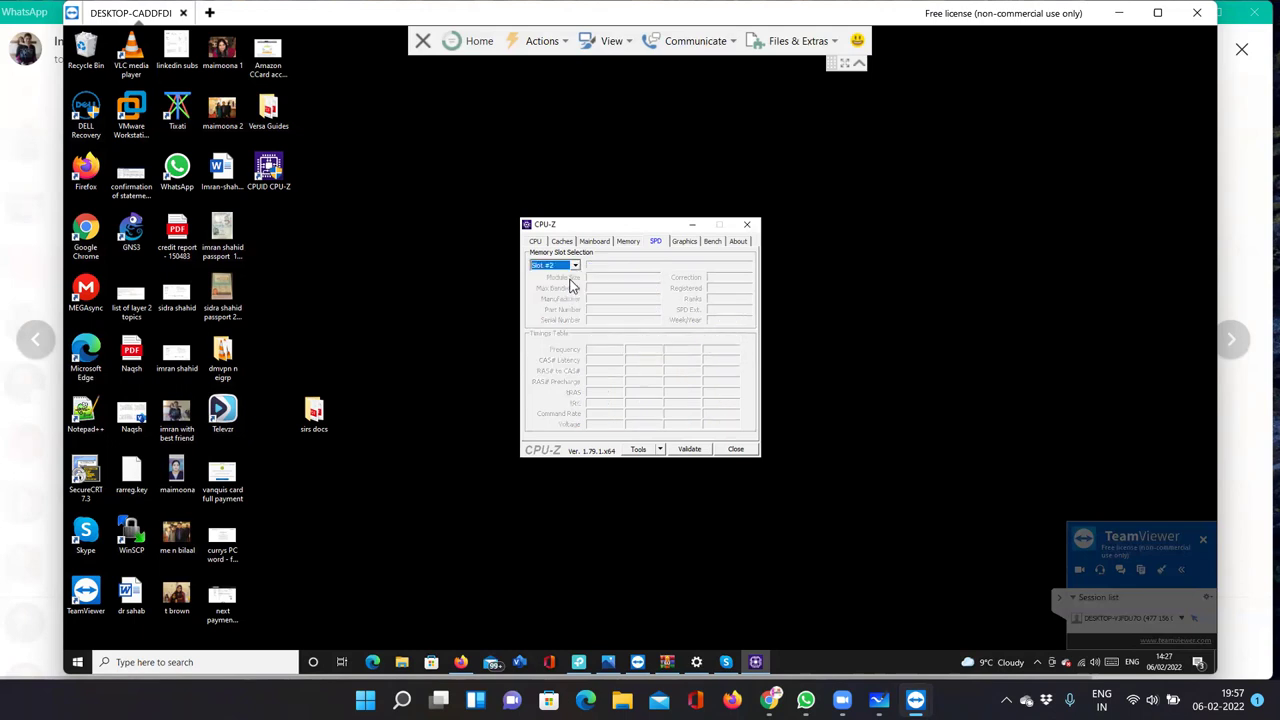
pyautogui.press('Down')
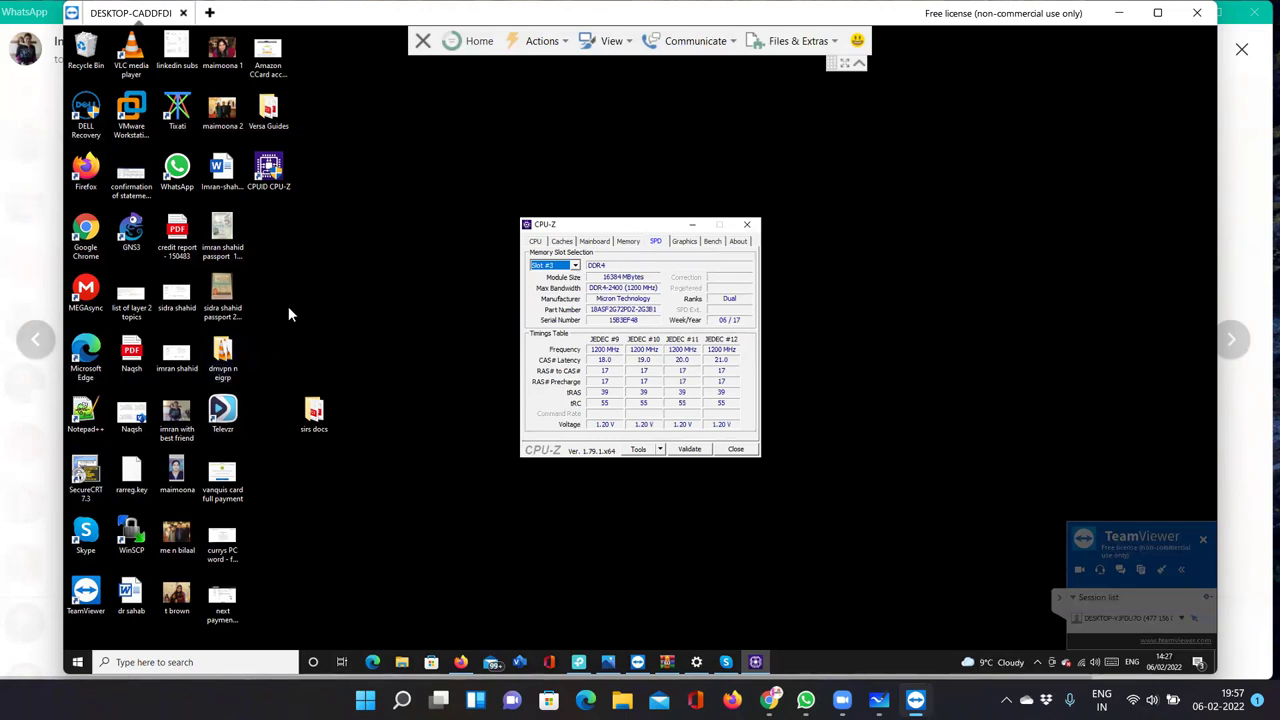
pyautogui.press('Down')
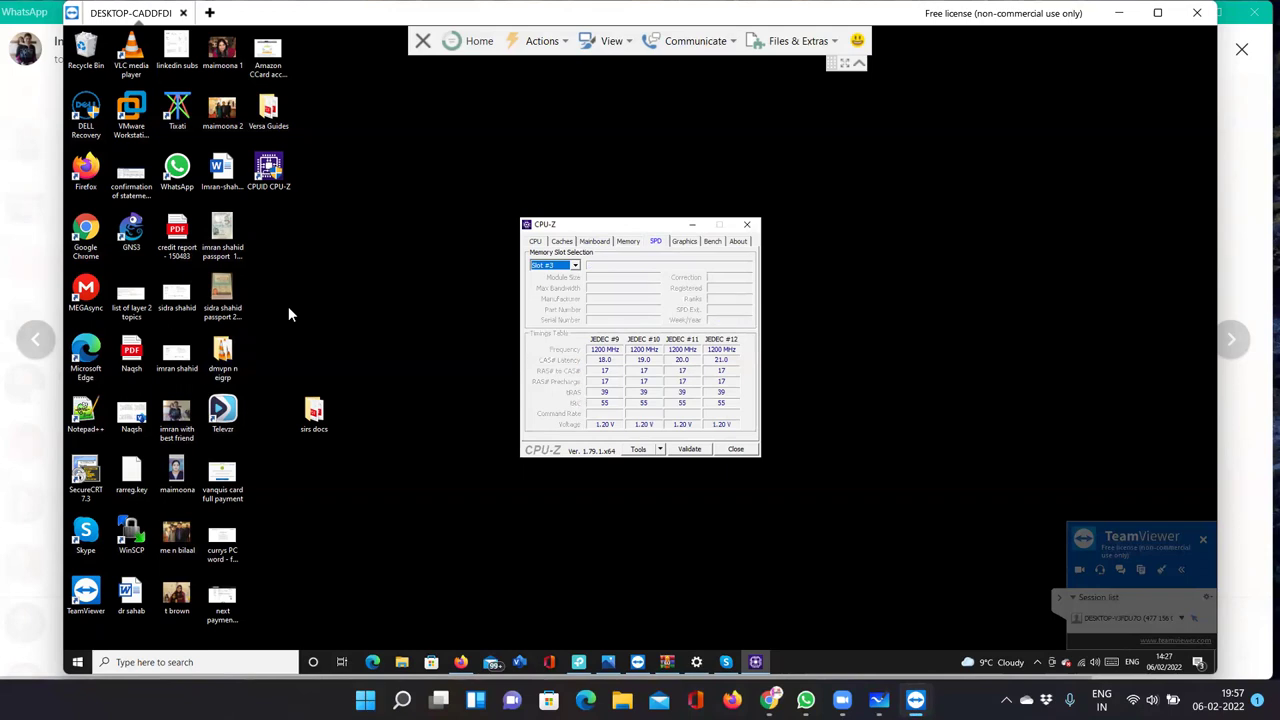
pyautogui.press('Down')
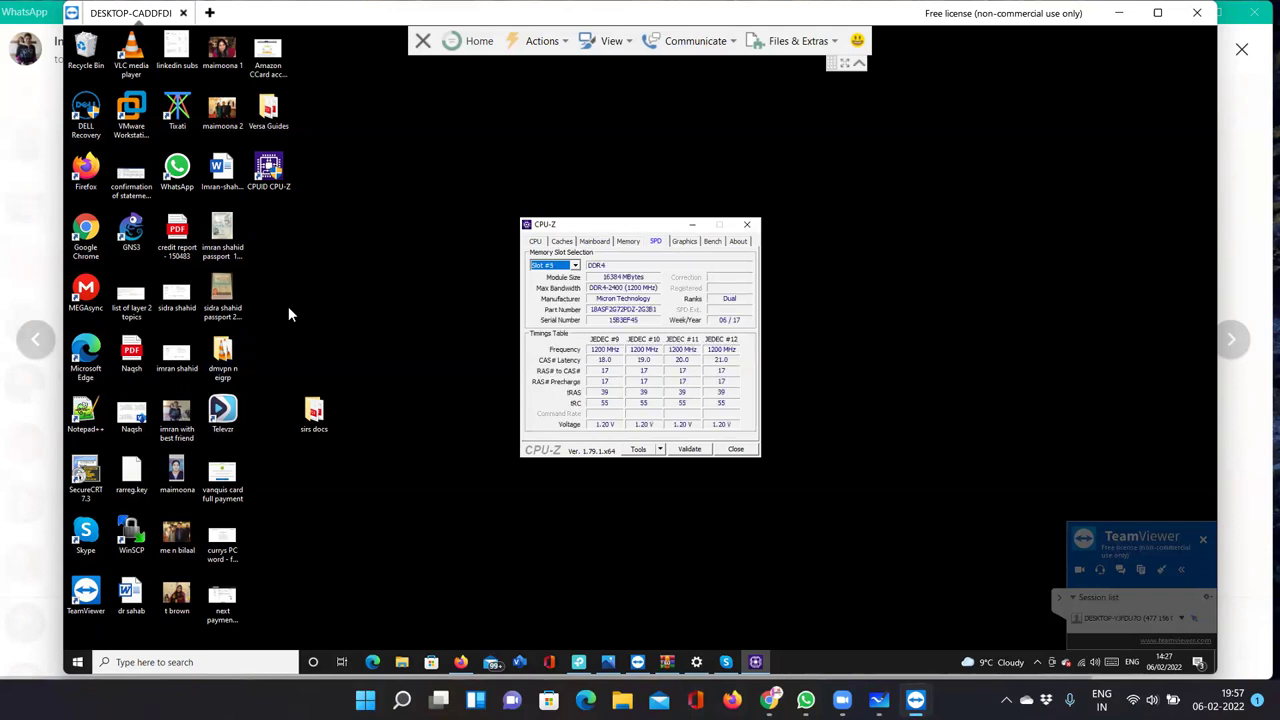
pyautogui.press('Down')
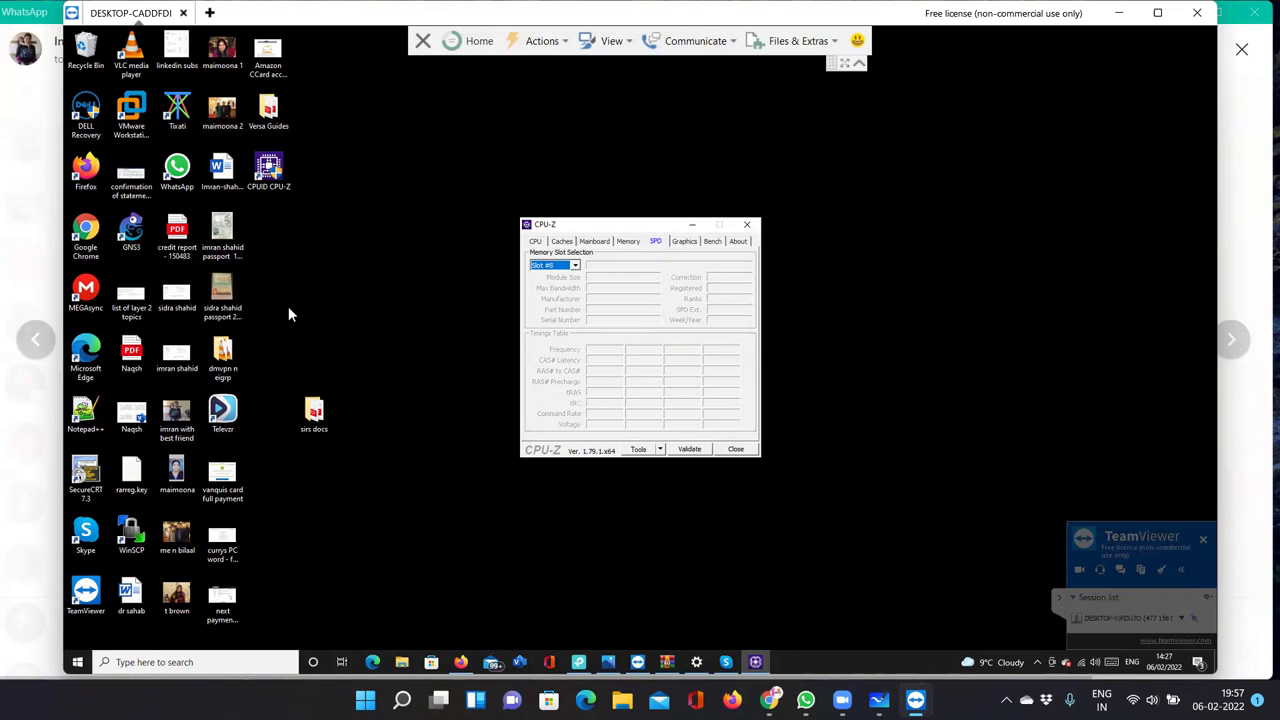
pyautogui.press('Down')
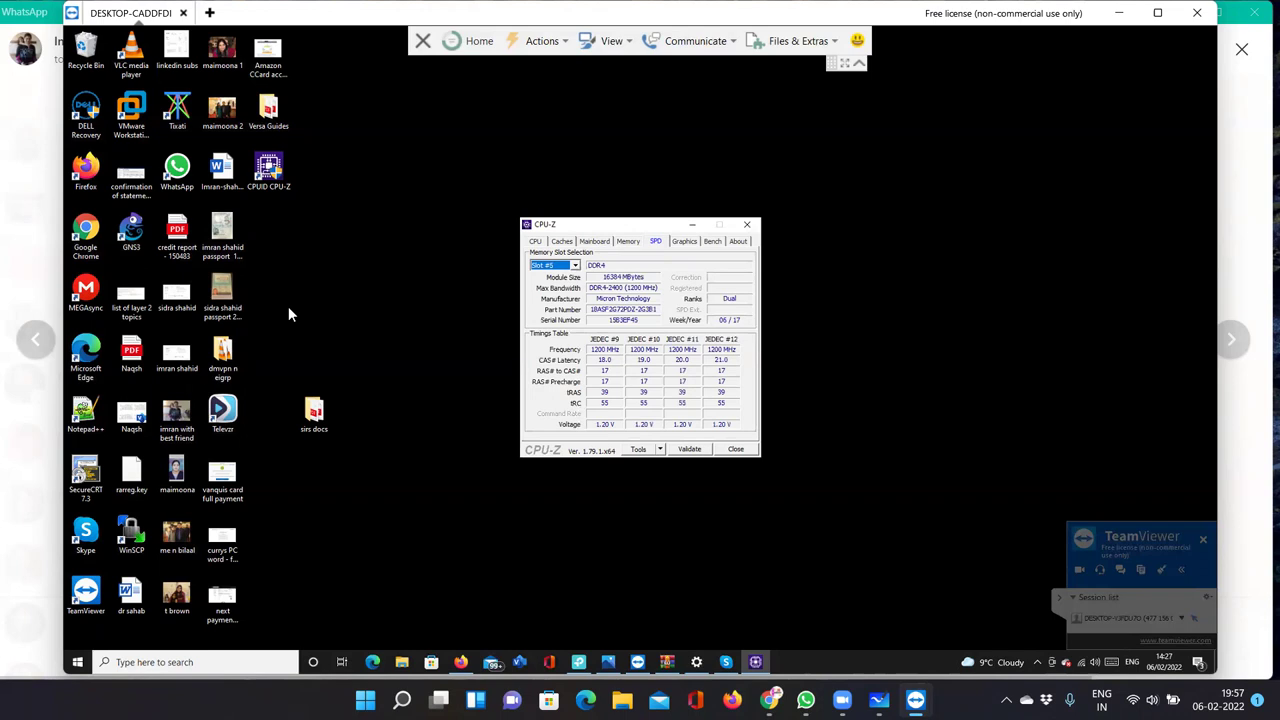
pyautogui.press('Up')
pyautogui.press('Up')
pyautogui.press('Up')
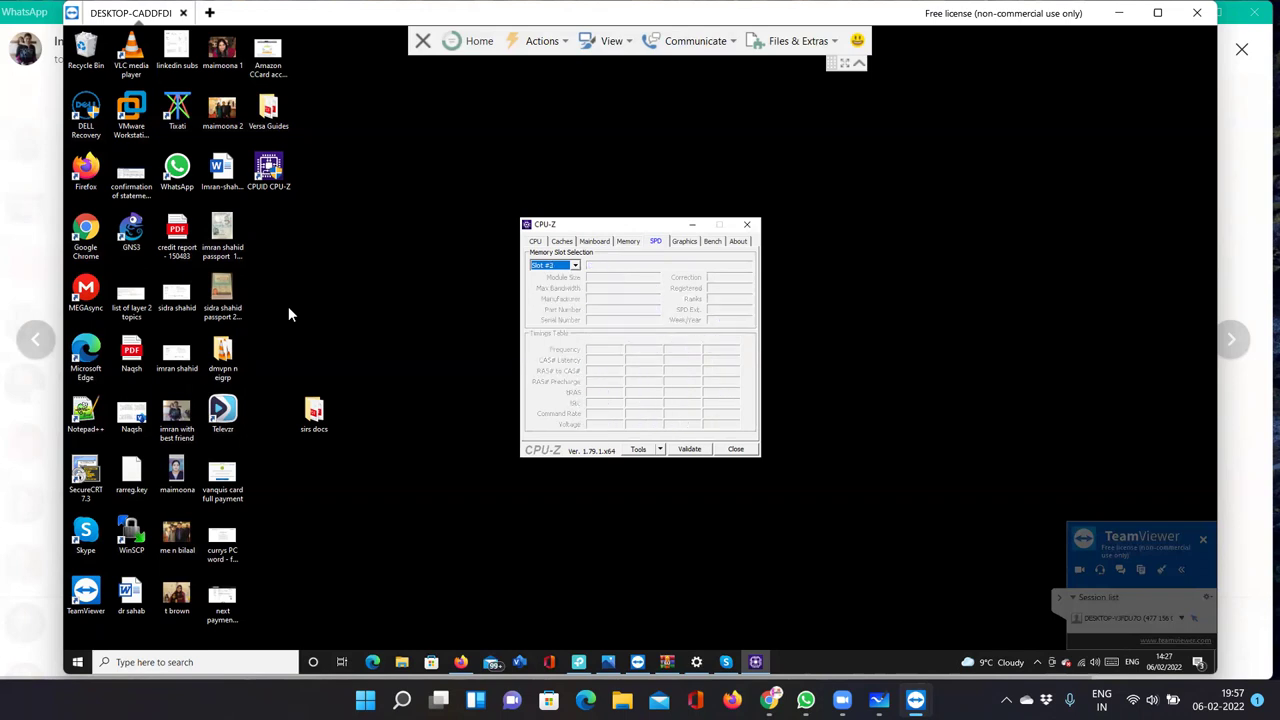
pyautogui.press('Up')
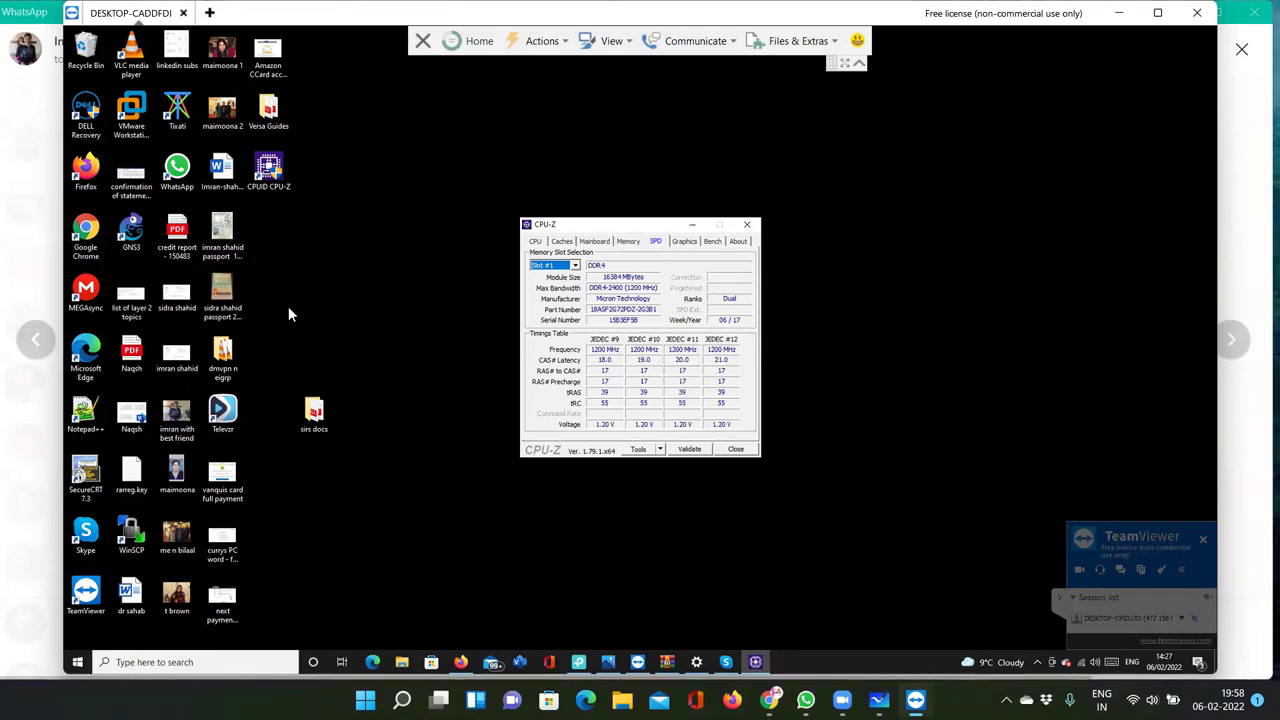
pyautogui.press('Down')
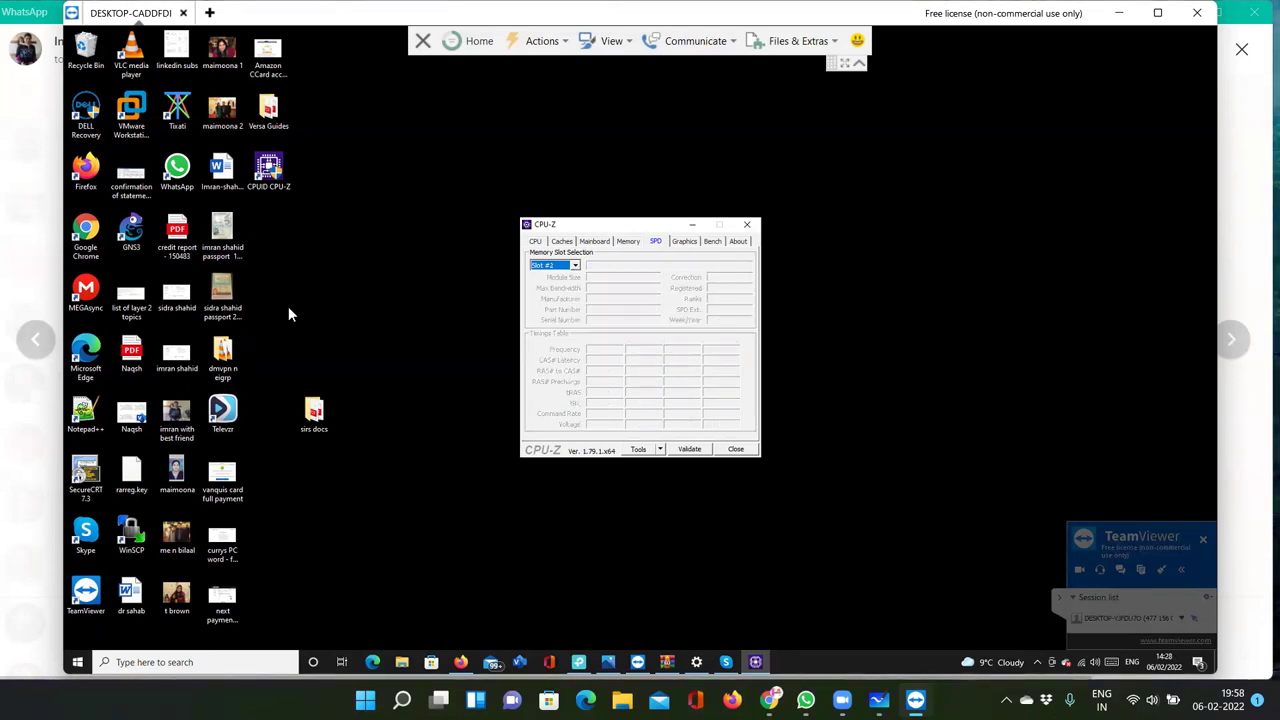
pyautogui.press('Down')
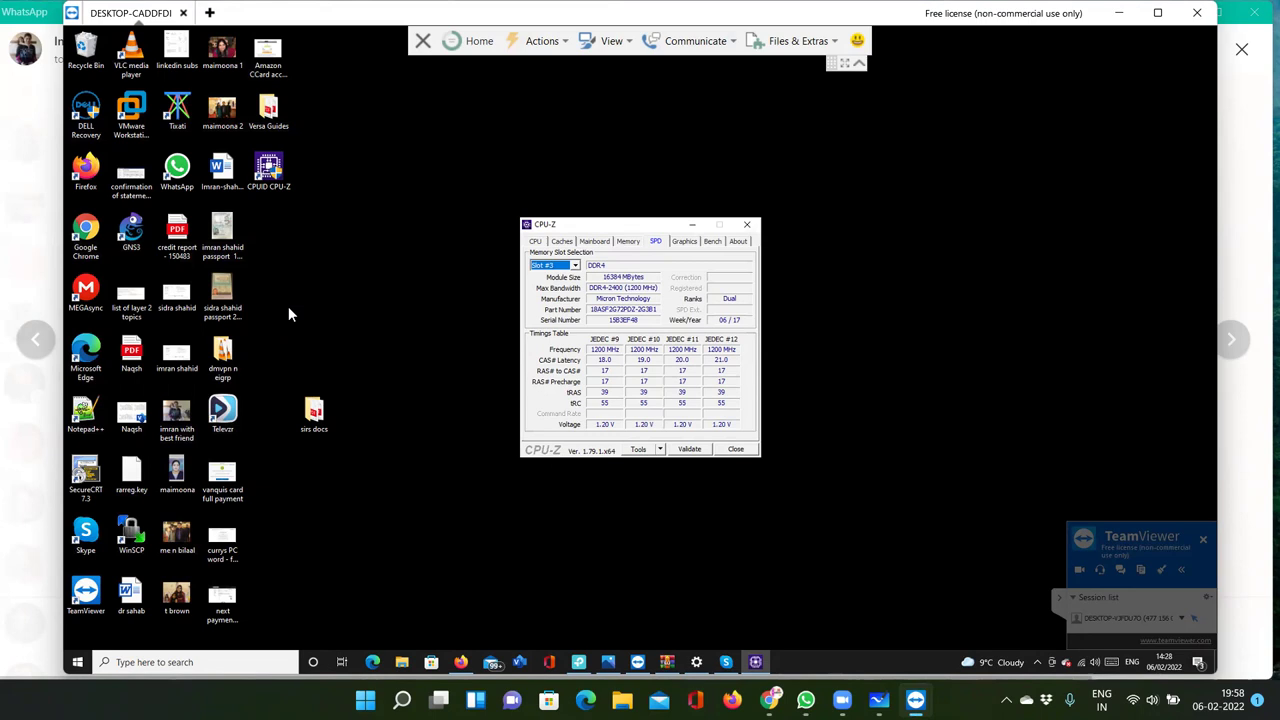
pyautogui.press('Up')
pyautogui.press('Up')
# Step: Review CPU-Z's Graphics, Bench, About, Caches and CPU tabs
pyautogui.click(684, 242)
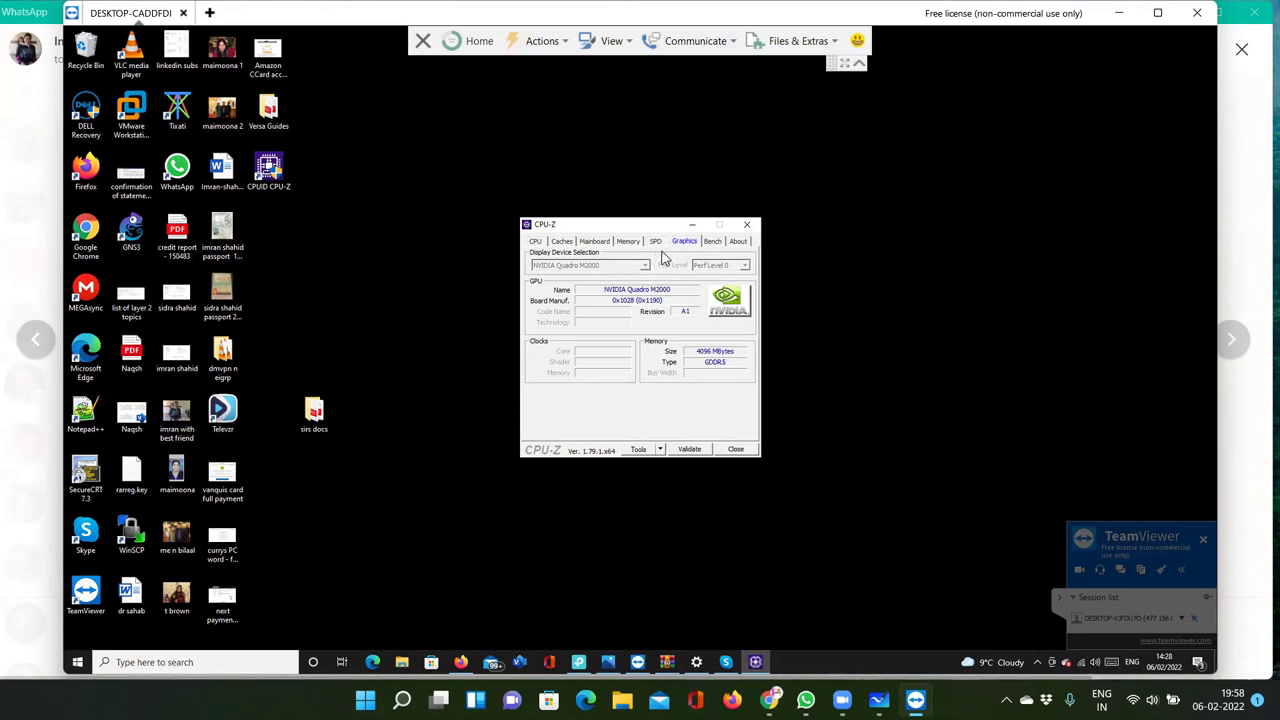
pyautogui.click(716, 243)
pyautogui.click(738, 243)
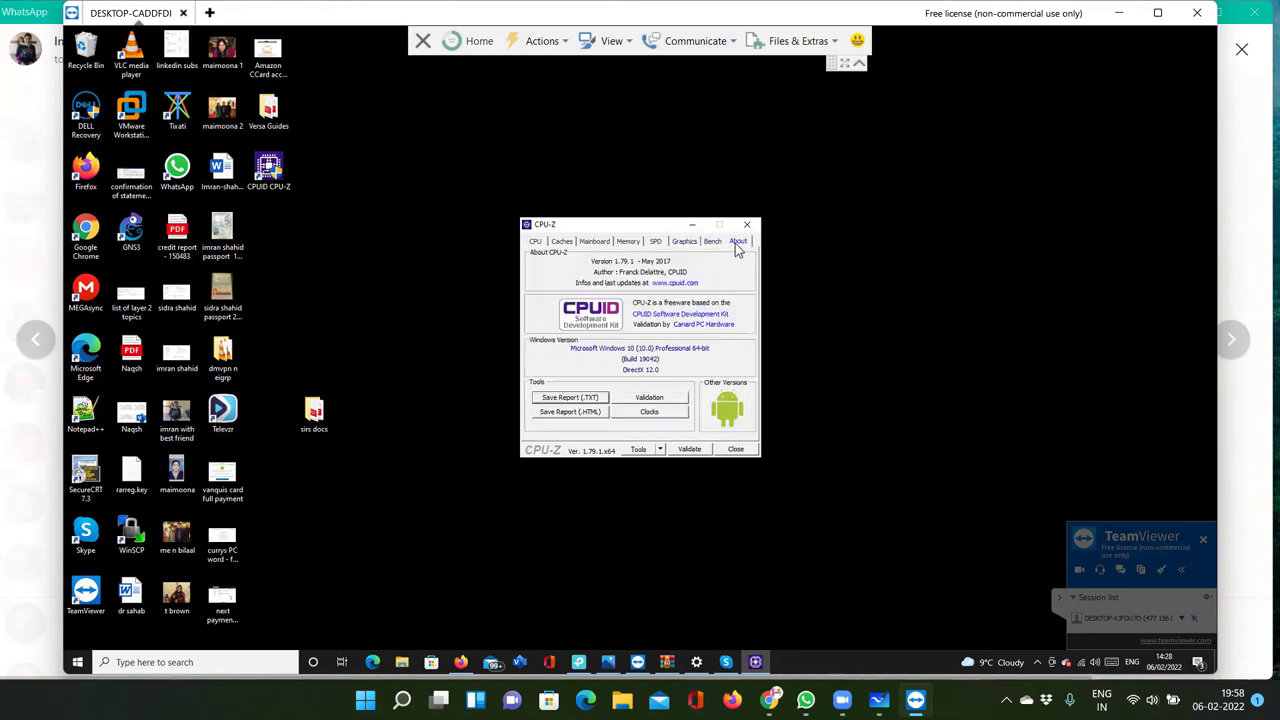
pyautogui.click(562, 243)
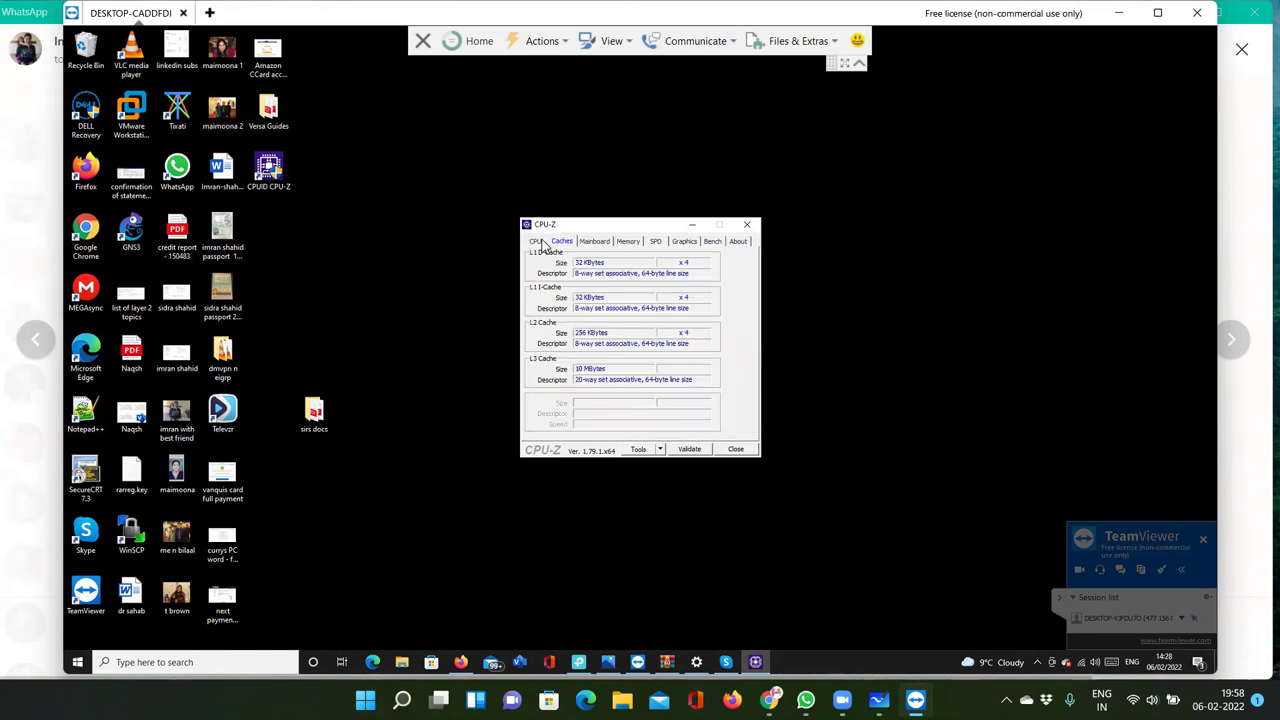
pyautogui.click(541, 243)
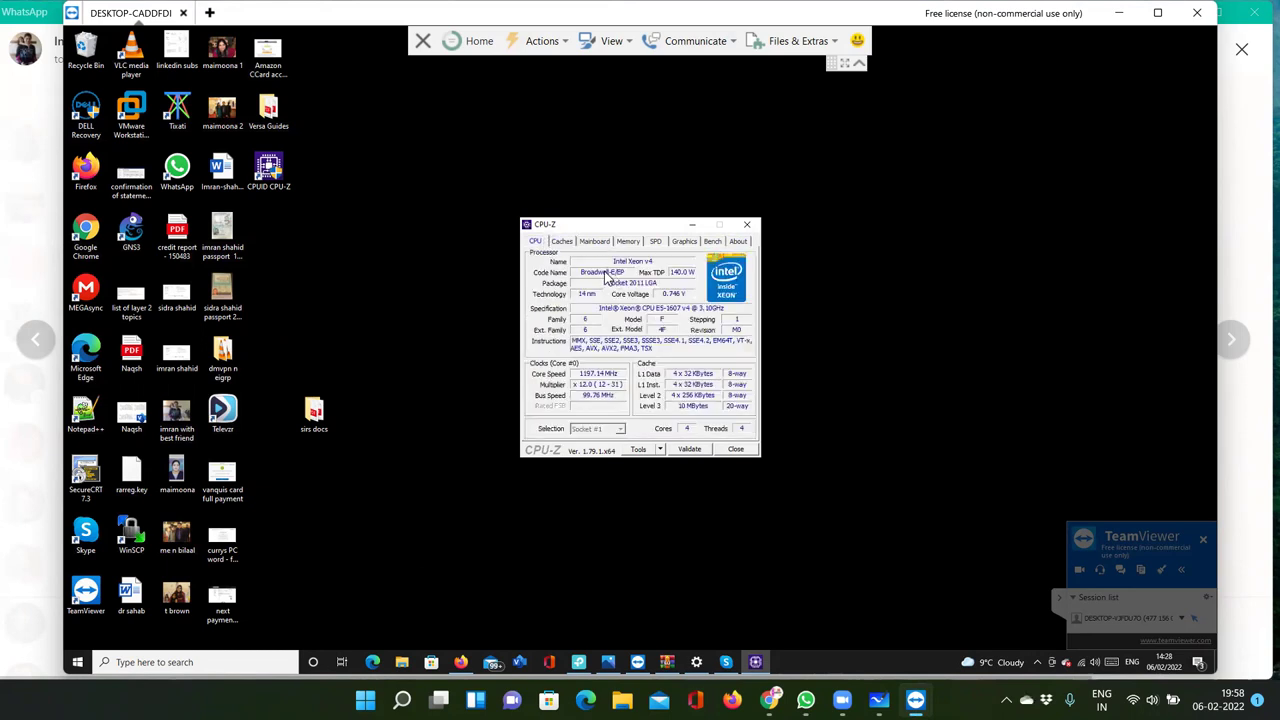
# Step: Close CPU-Z, clear the desktop selection, and try Win+R for the remote Run box
pyautogui.click(737, 450)
pyautogui.click(437, 412)
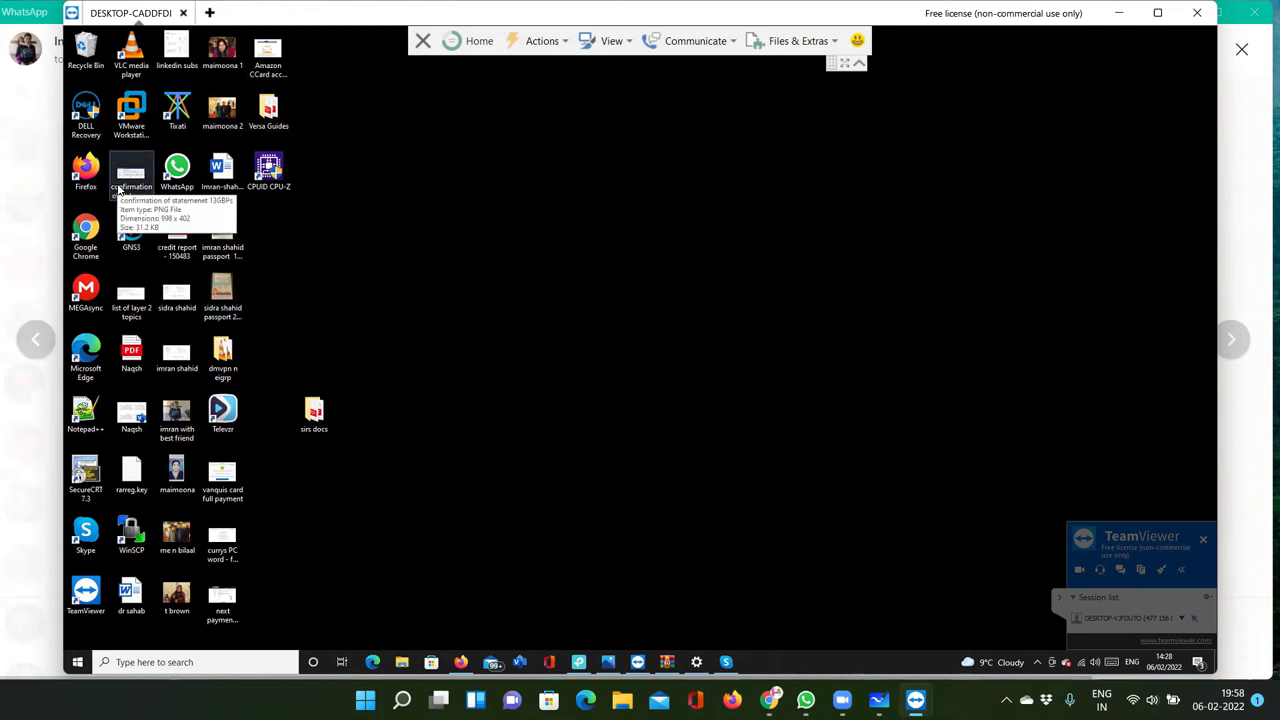
pyautogui.press('super+r')
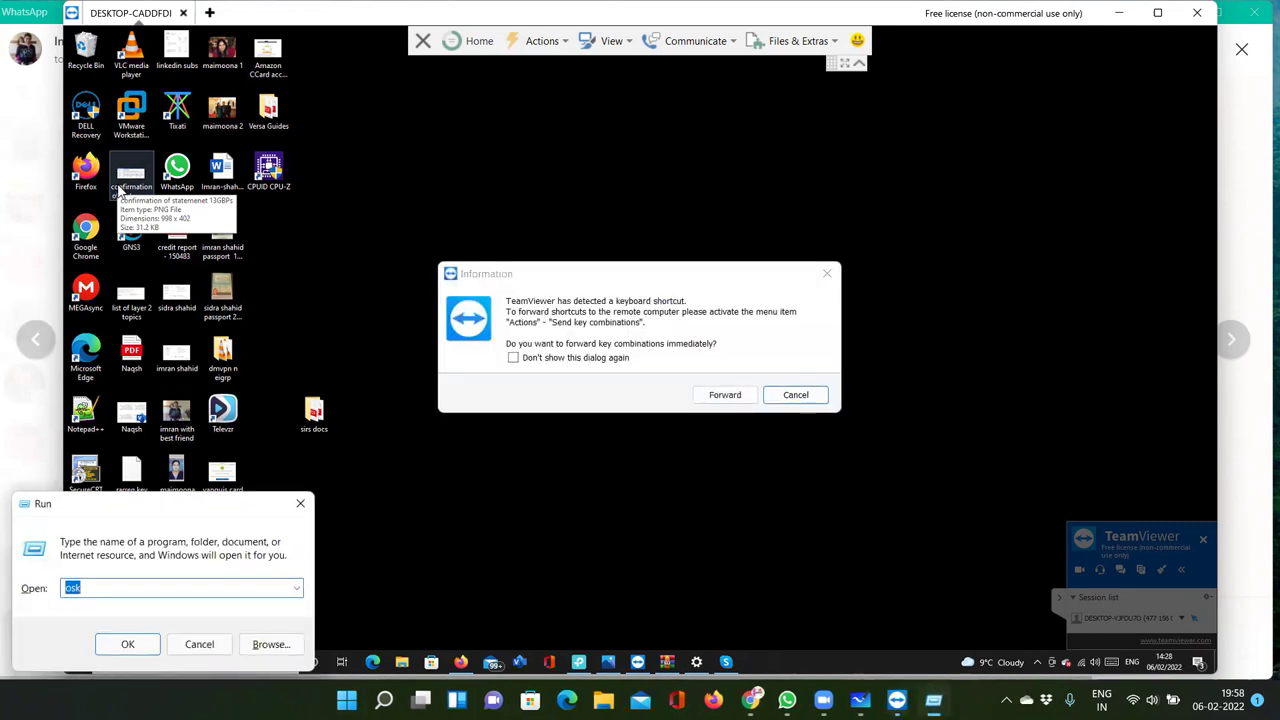
# Step: Close the local Run box and decline TeamViewer's keyboard-shortcut forwarding prompt
pyautogui.press('Escape')
pyautogui.click(809, 394)
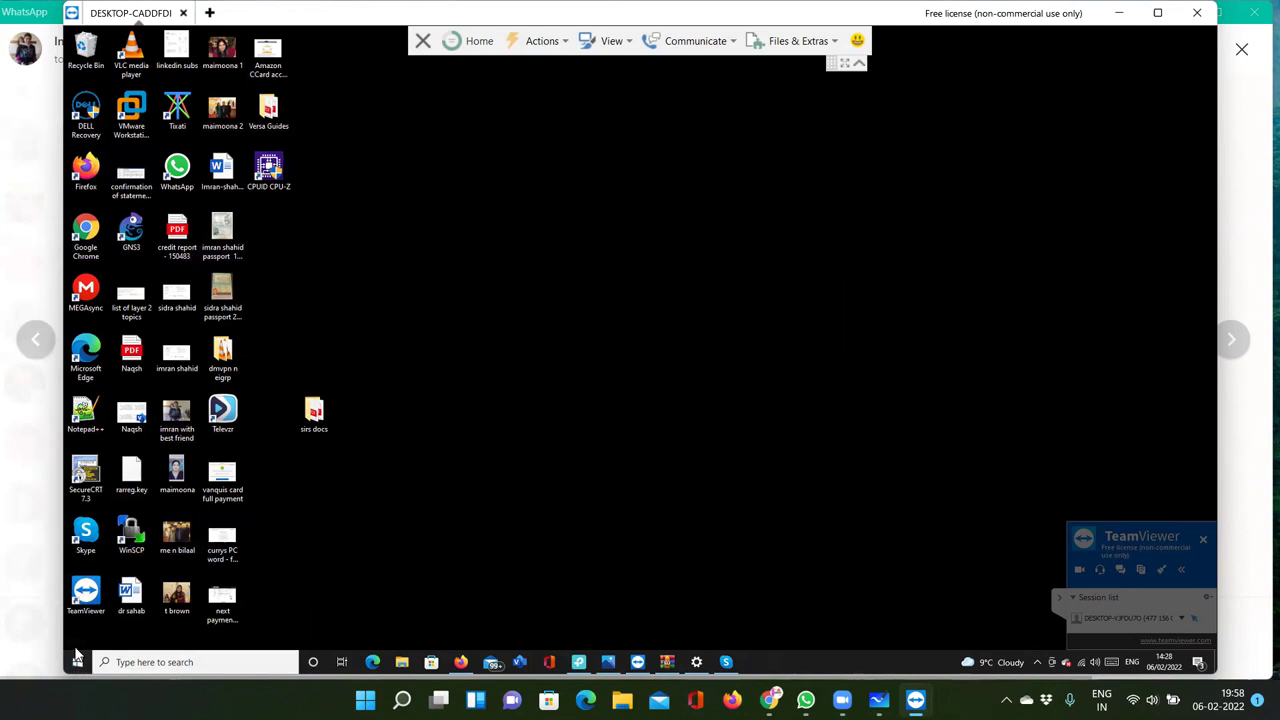
pyautogui.press('super')
pyautogui.press('super+r')
pyautogui.press('Escape')
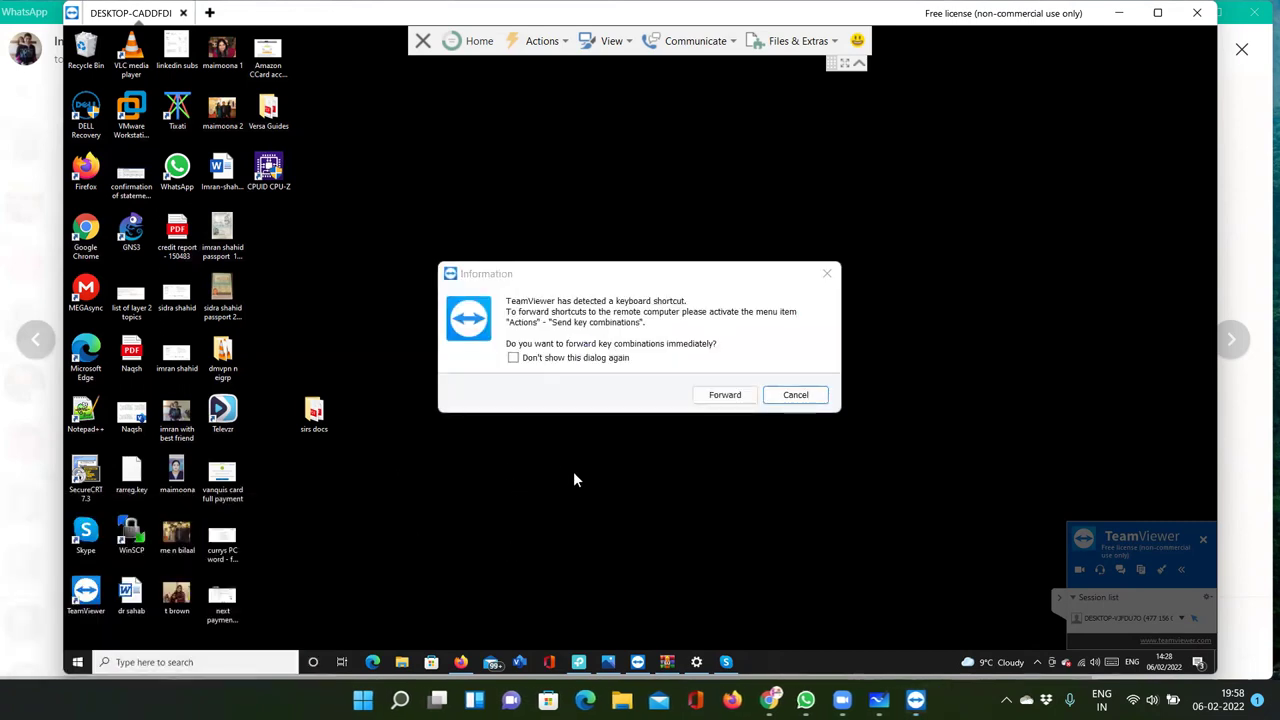
pyautogui.click(798, 398)
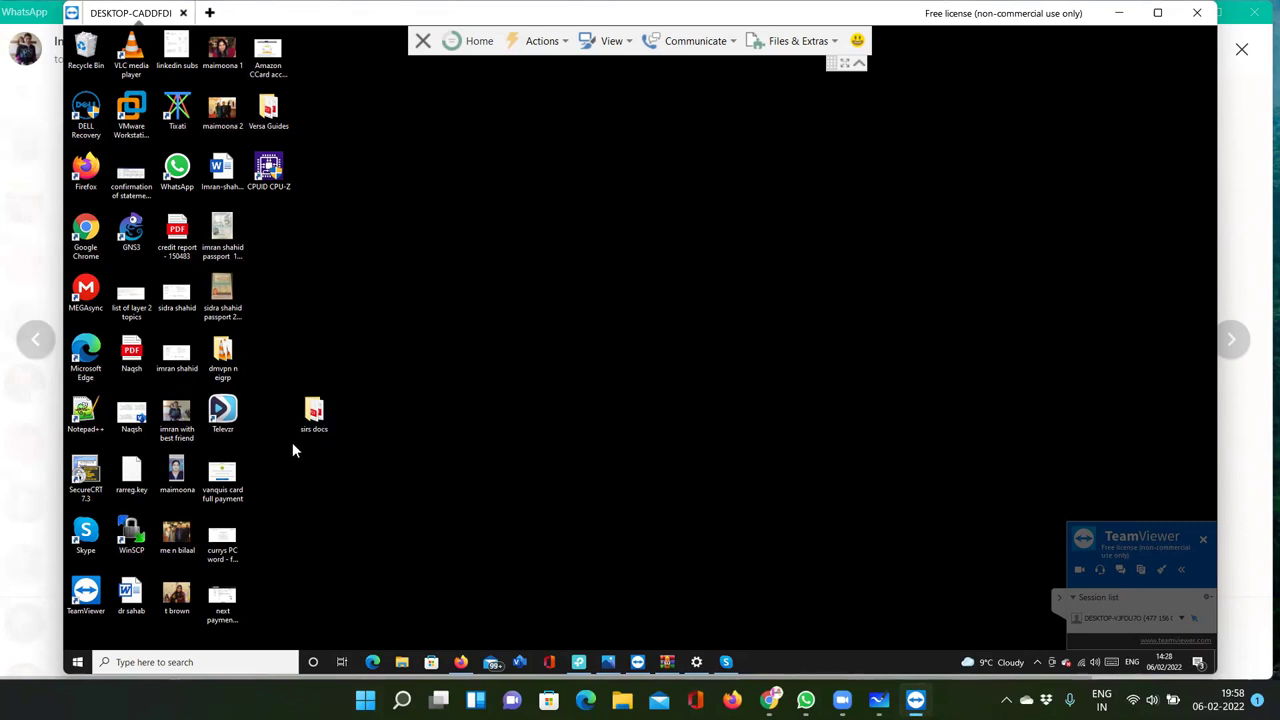
# Step: Clear the remote desktop icon selection and open the partner PC's Start menu
pyautogui.click(86, 112)
pyautogui.click(483, 471)
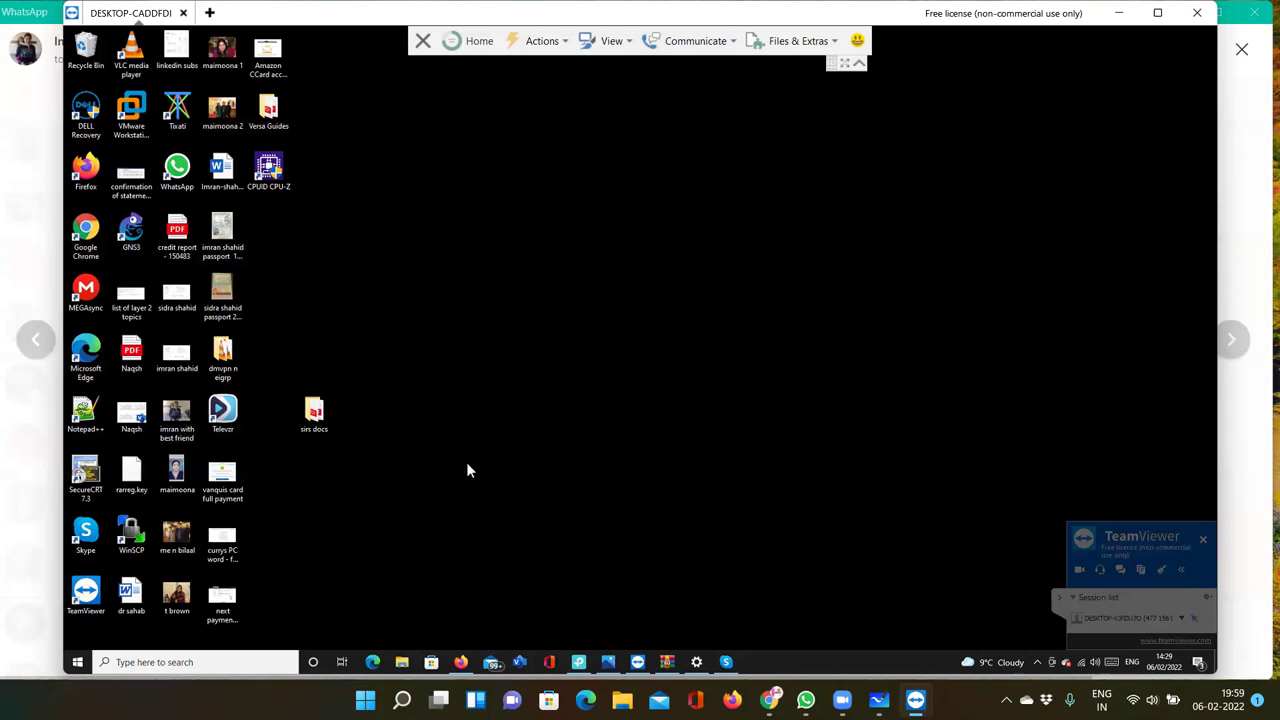
pyautogui.press('super')
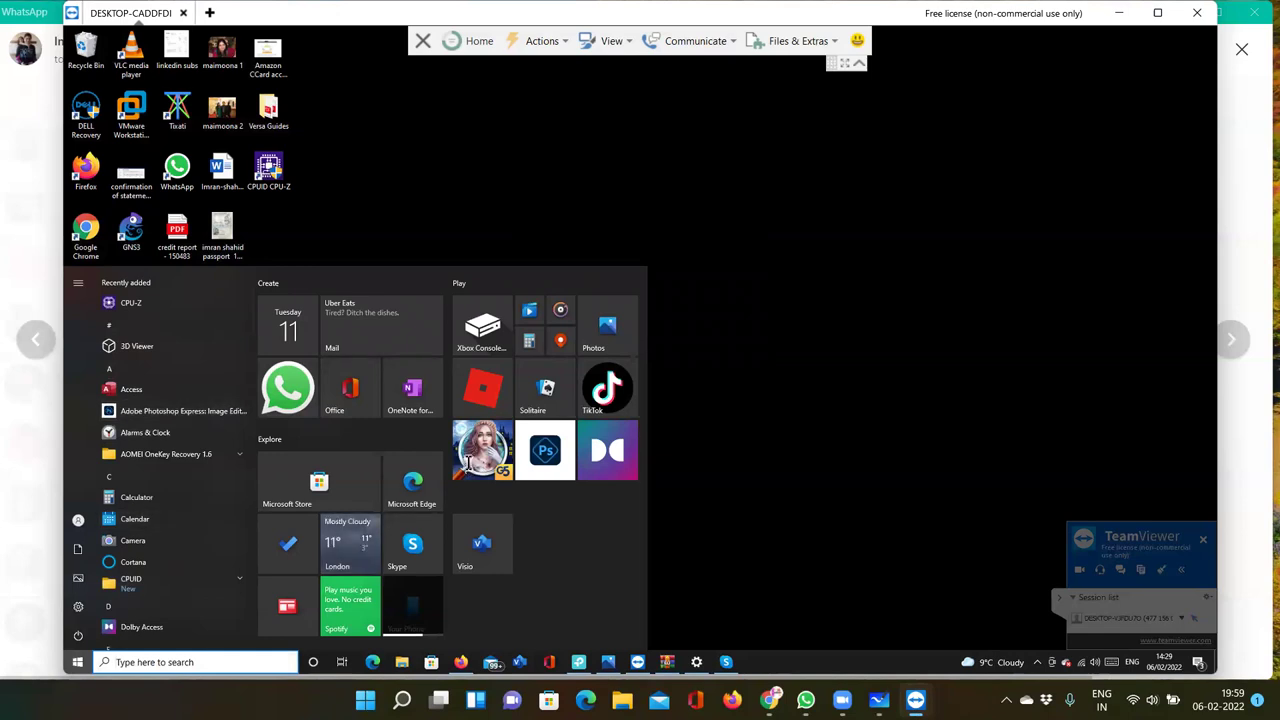
# Step: Search 'de' in the remote PC's Windows Search and launch Device Manager
pyautogui.press('super+s')
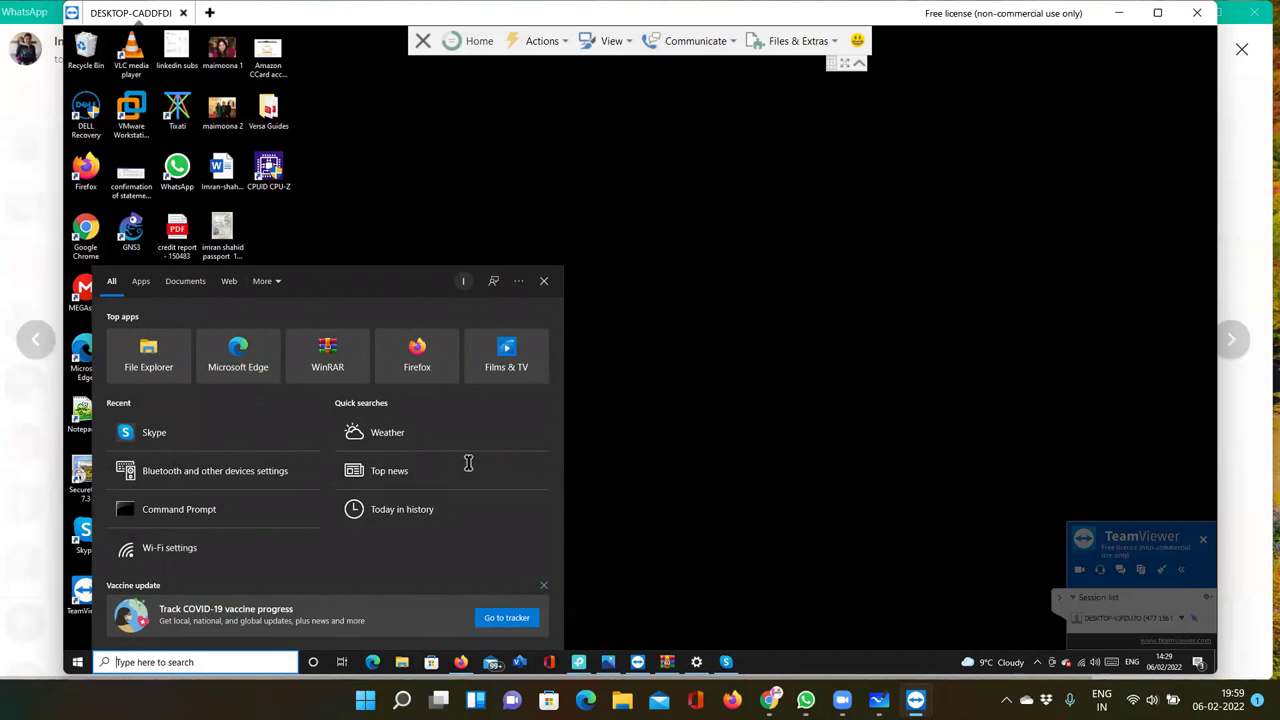
pyautogui.write('de')
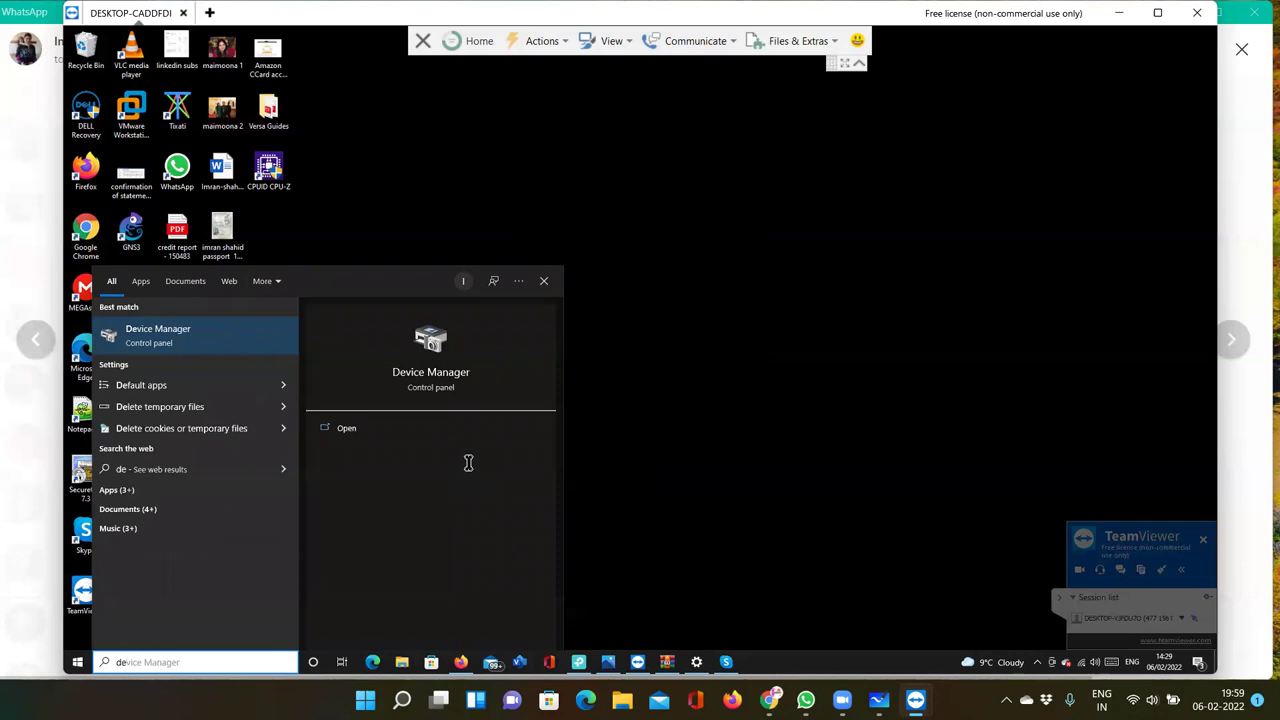
pyautogui.press('Return')
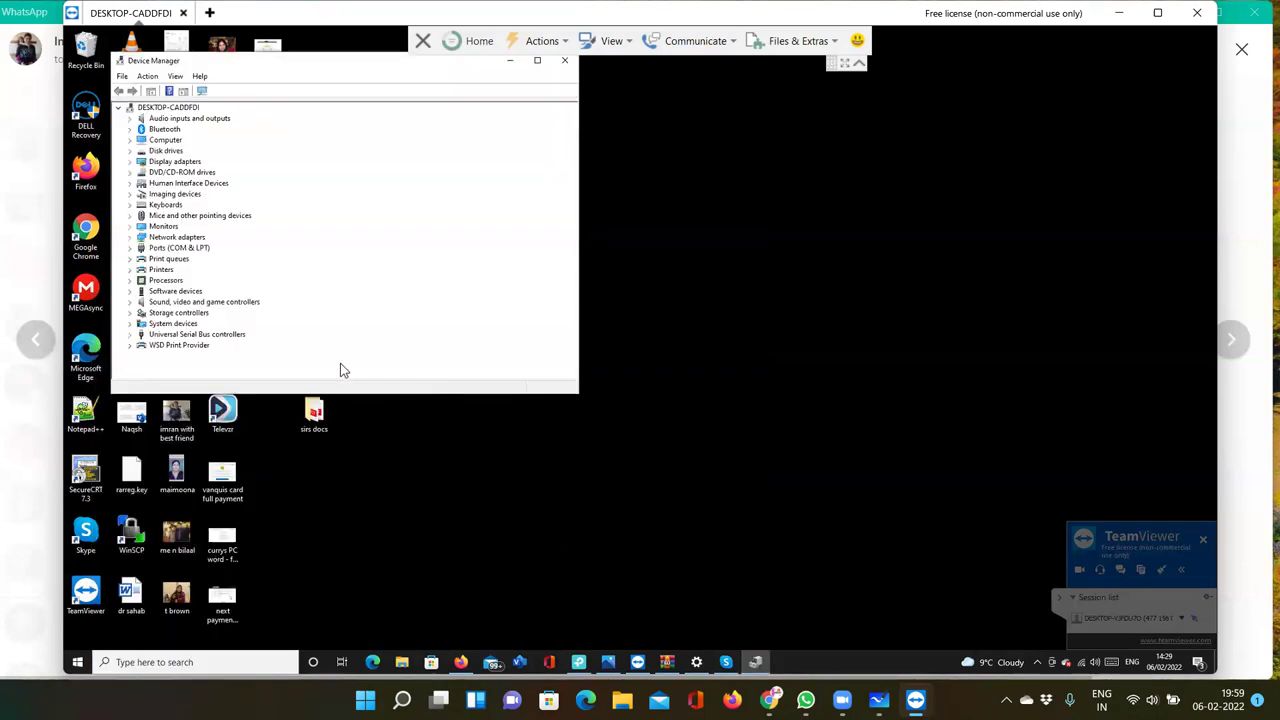
# Step: Expand Processors to list the four Xeon E5-1607 v4 CPUs and select the first one
pyautogui.click(129, 281)
pyautogui.click(262, 292)
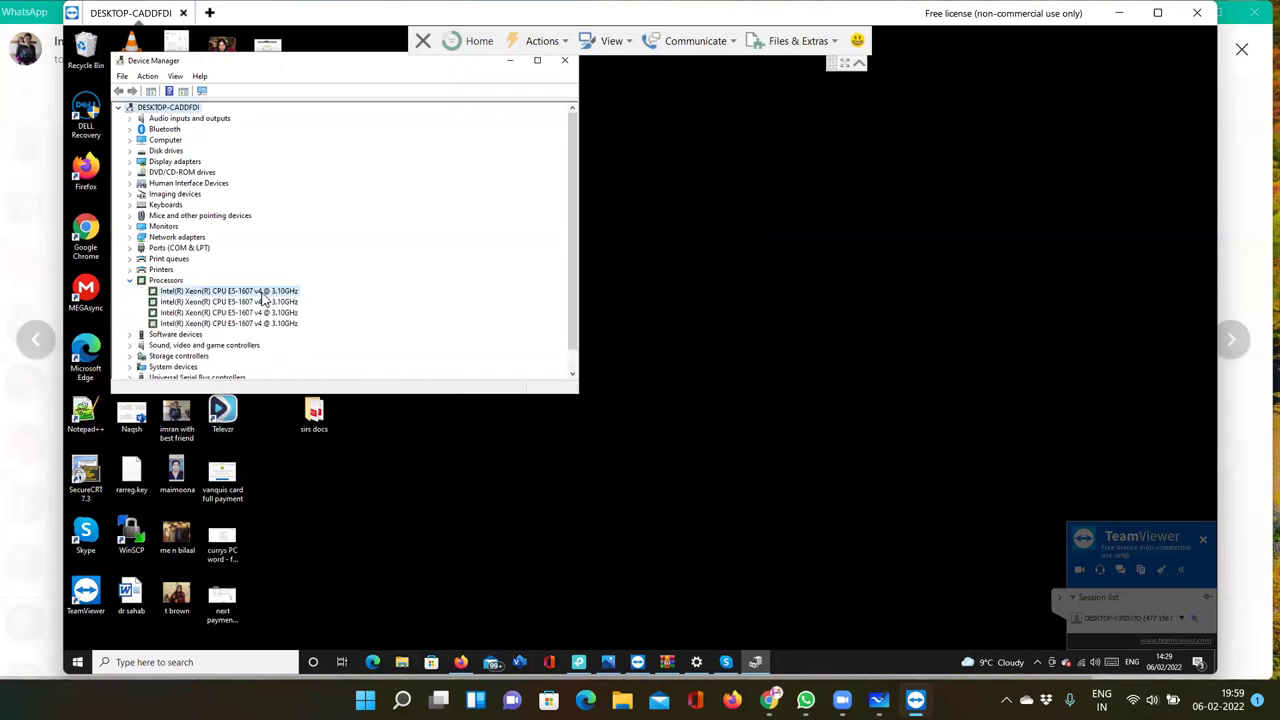
pyautogui.click(268, 313)
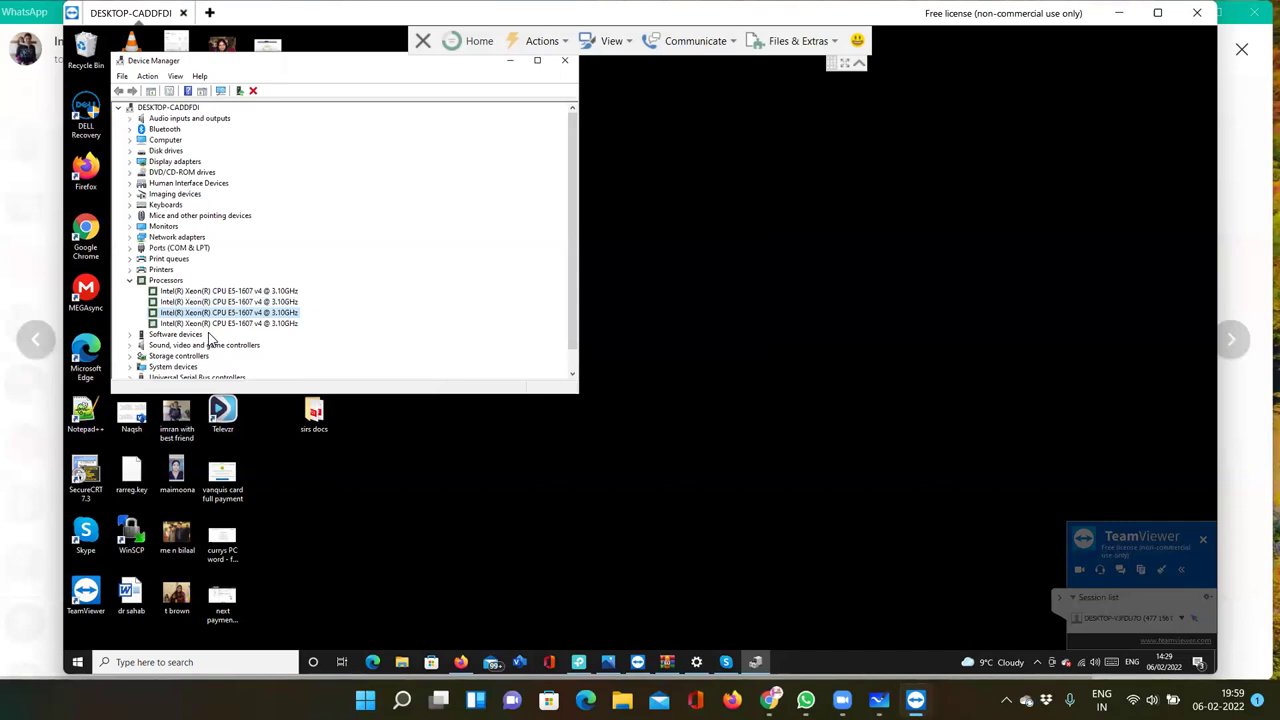
pyautogui.click(241, 292)
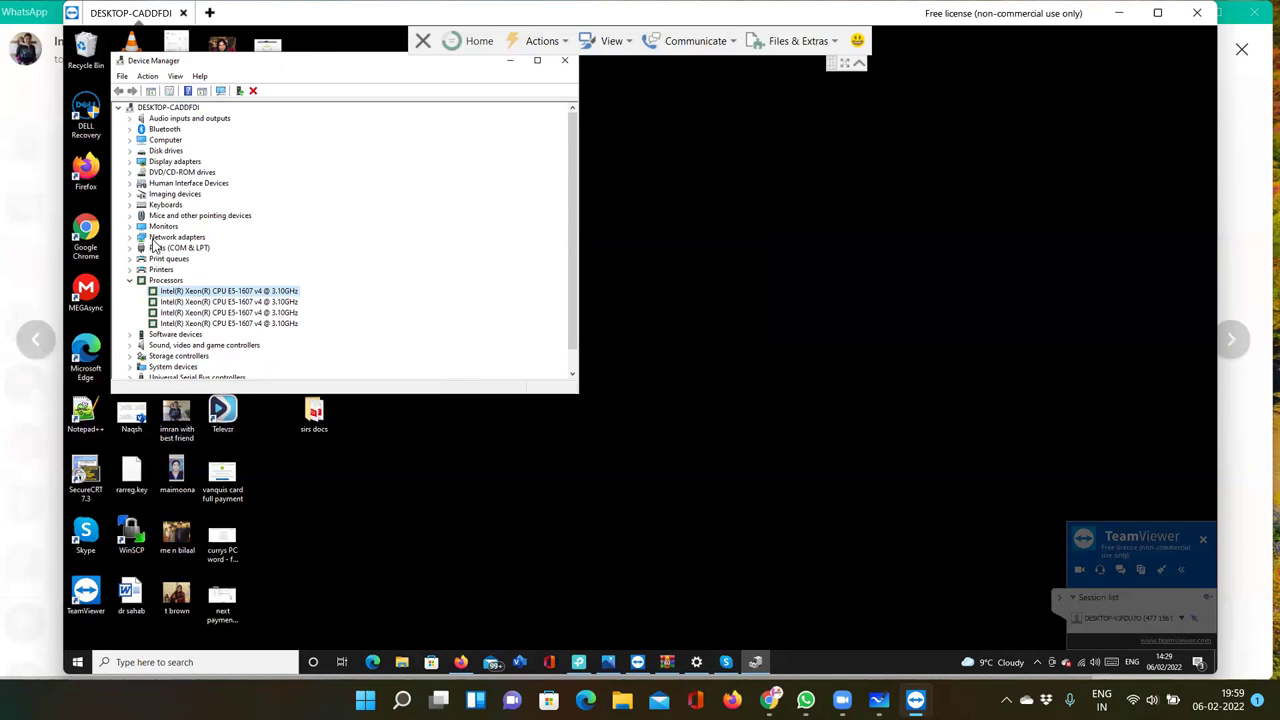
# Step: Expand Disk drives to show the four TOSHIBA MQ01ACF050 disks, then bring up the first disk's context menu
pyautogui.click(130, 151)
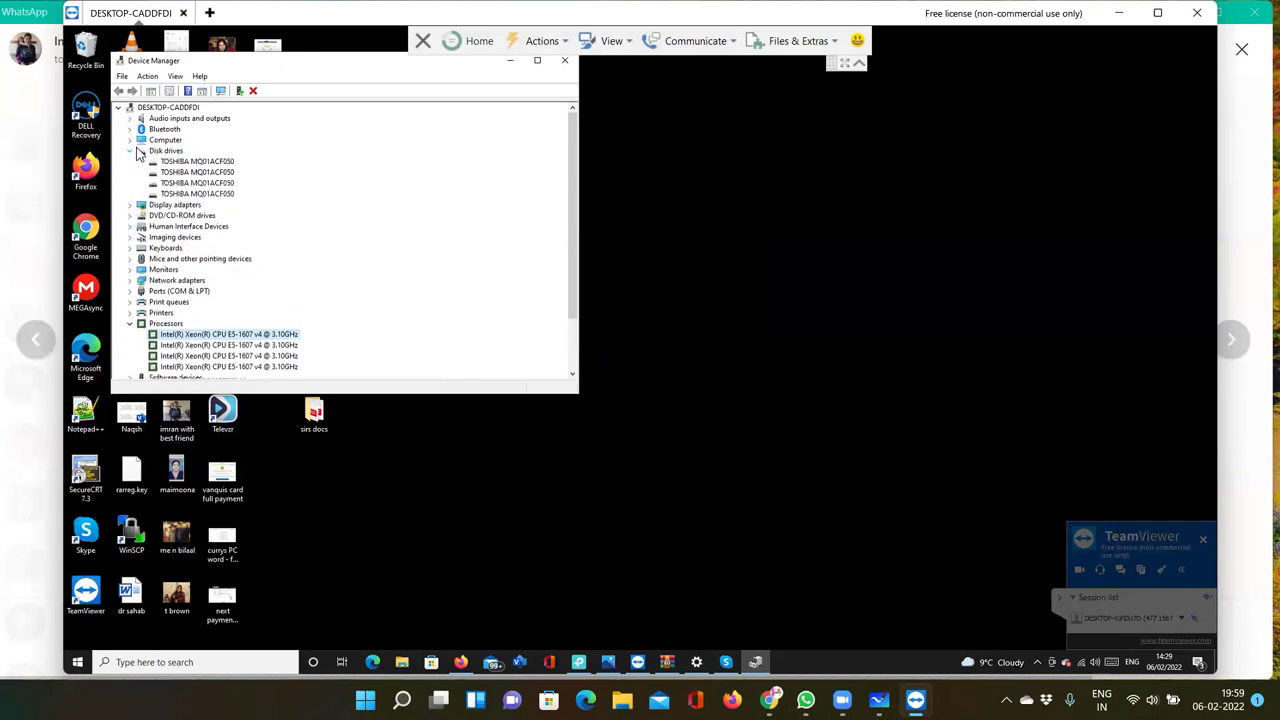
pyautogui.click(229, 172)
pyautogui.click(229, 183)
pyautogui.click(229, 195)
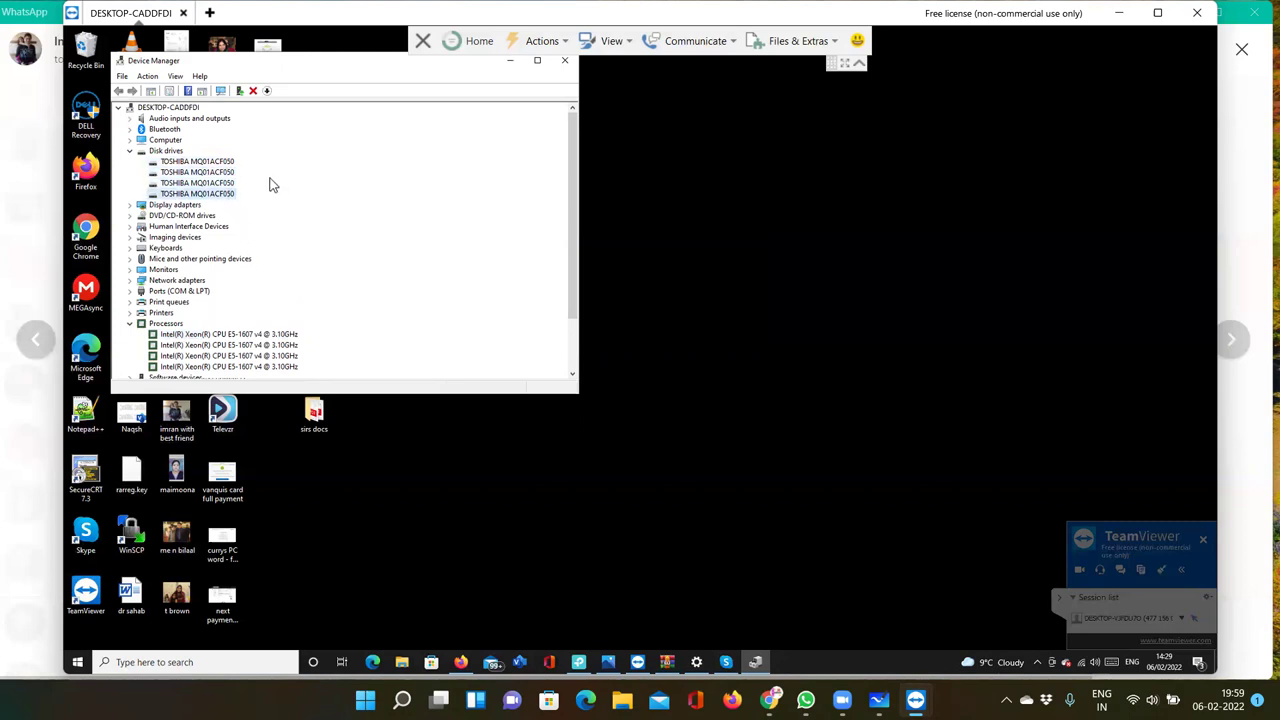
pyautogui.click(222, 163)
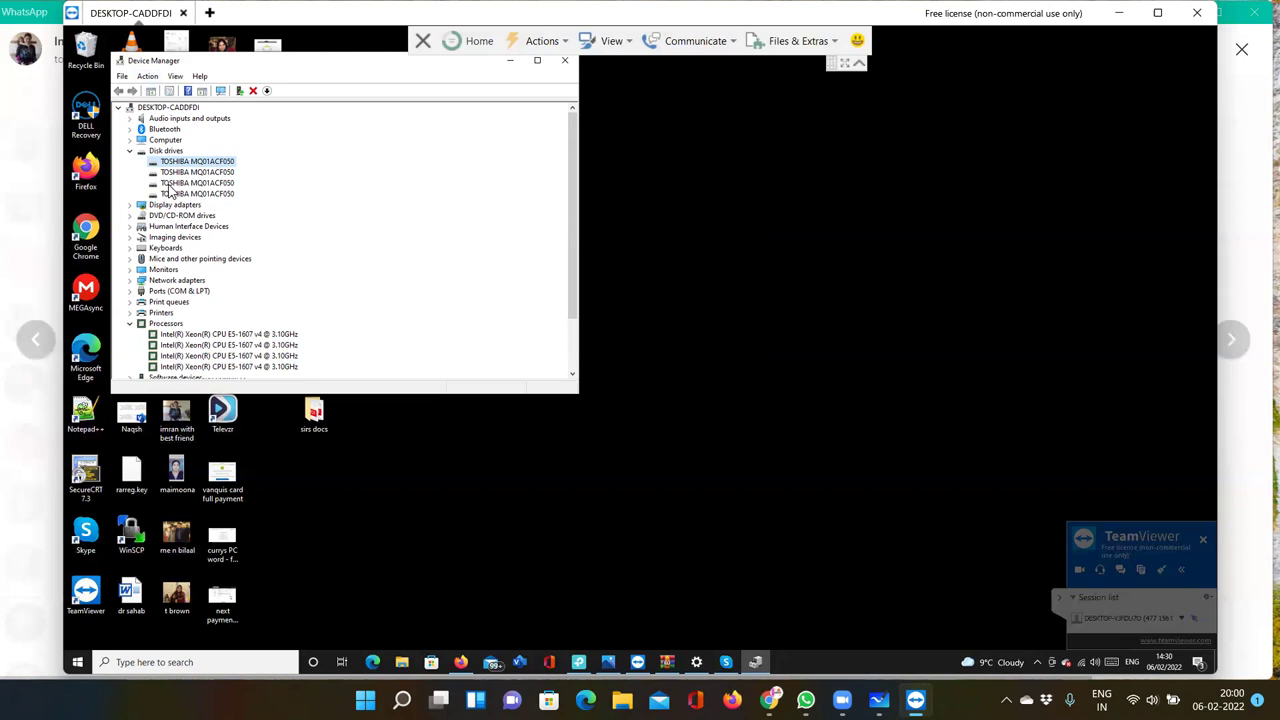
pyautogui.hotkey('shift', 'F10')
pyautogui.press('Down')
pyautogui.press('Down')
pyautogui.press('Down')
pyautogui.press('Down')
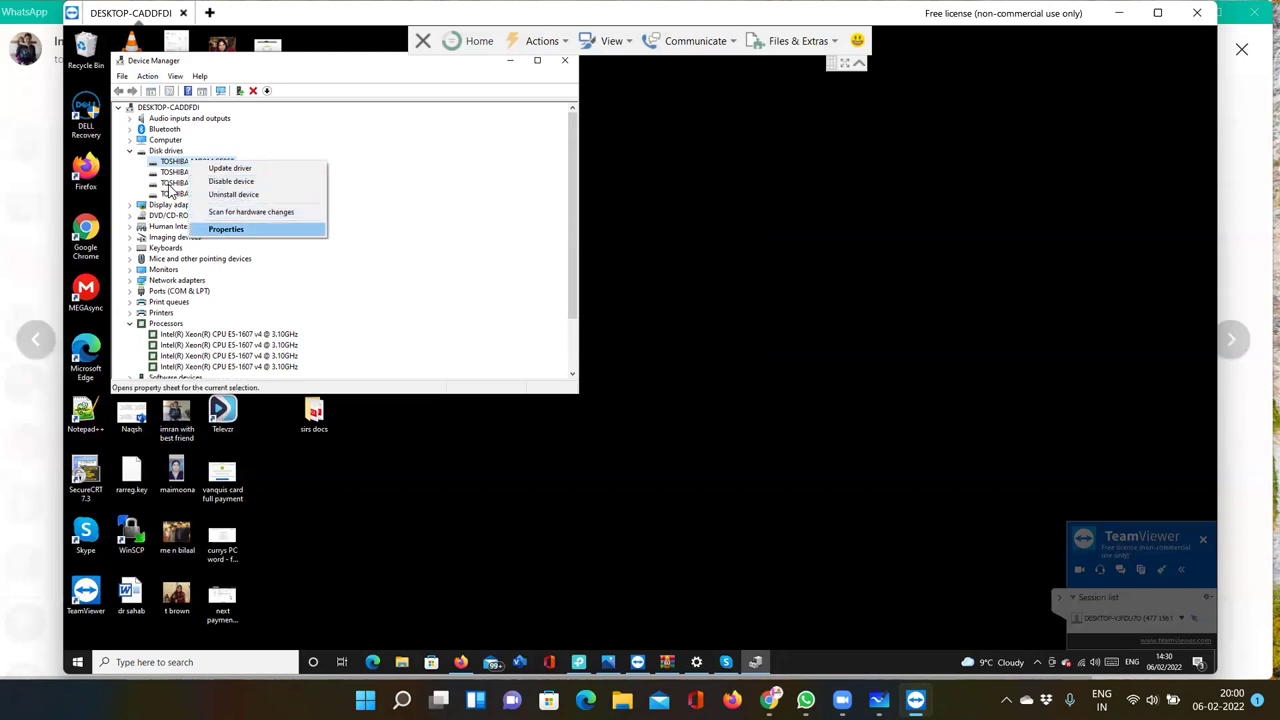
pyautogui.press('Return')
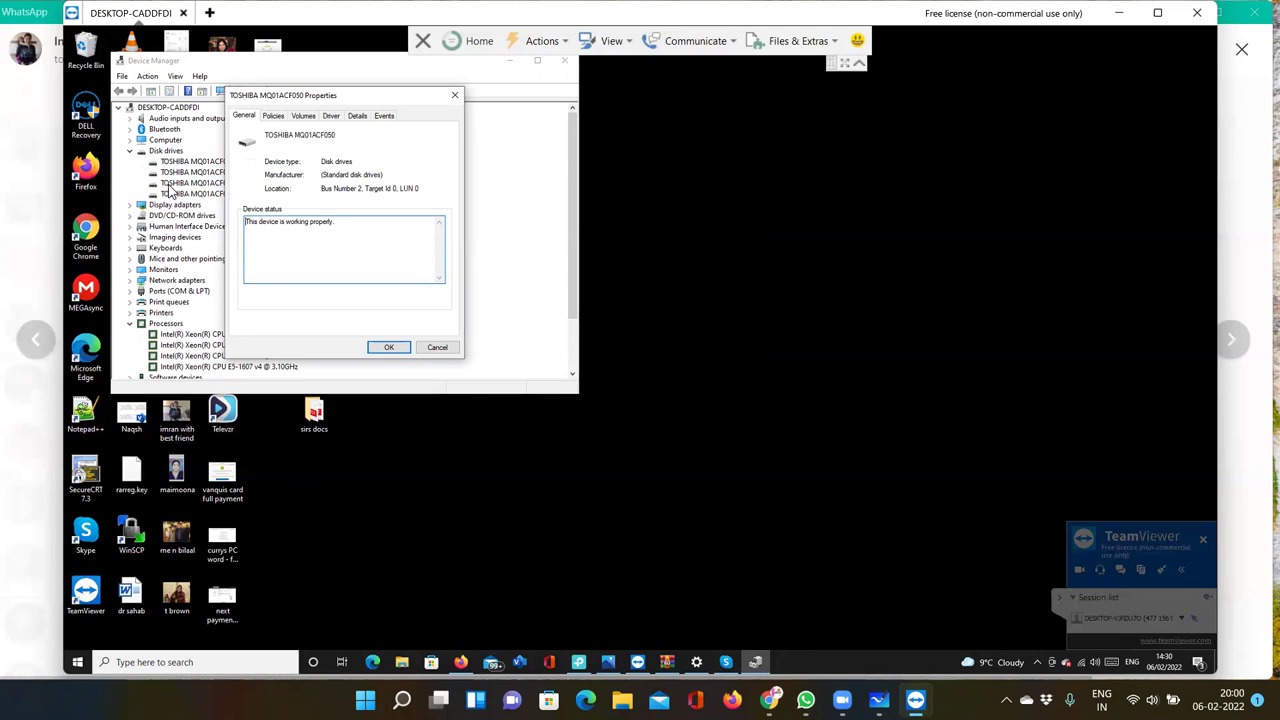
pyautogui.click(284, 118)
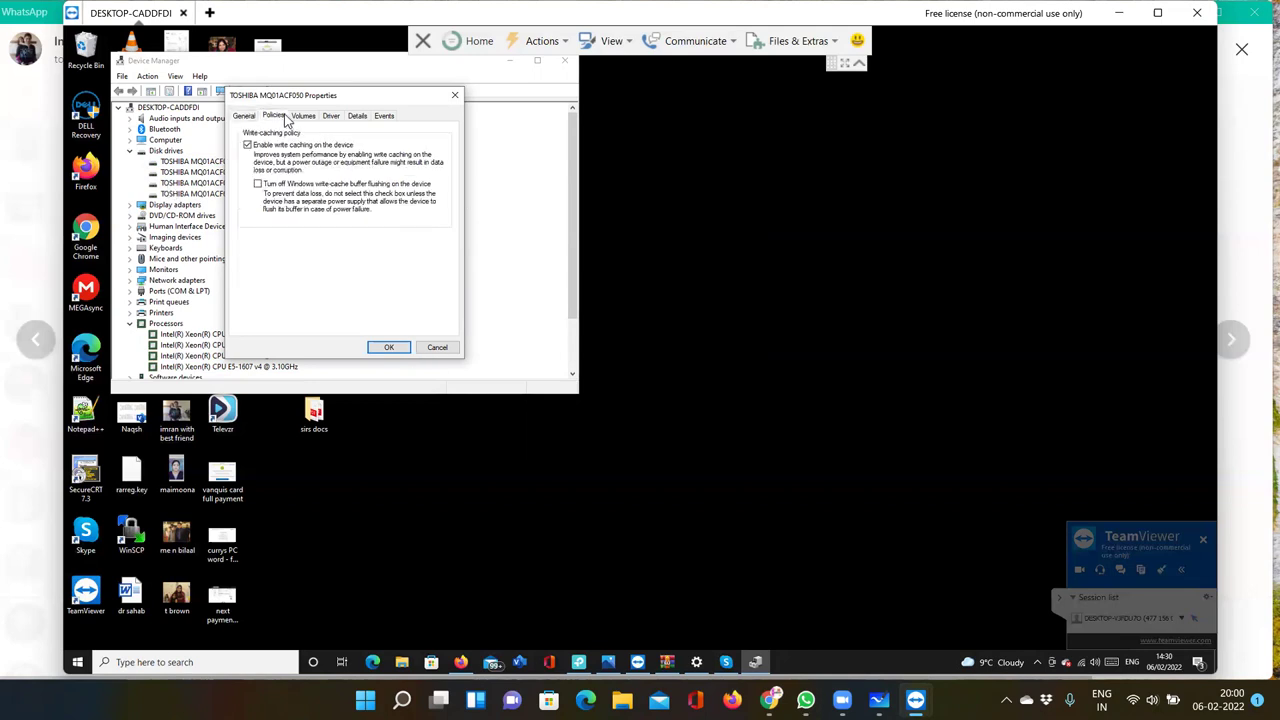
pyautogui.click(304, 117)
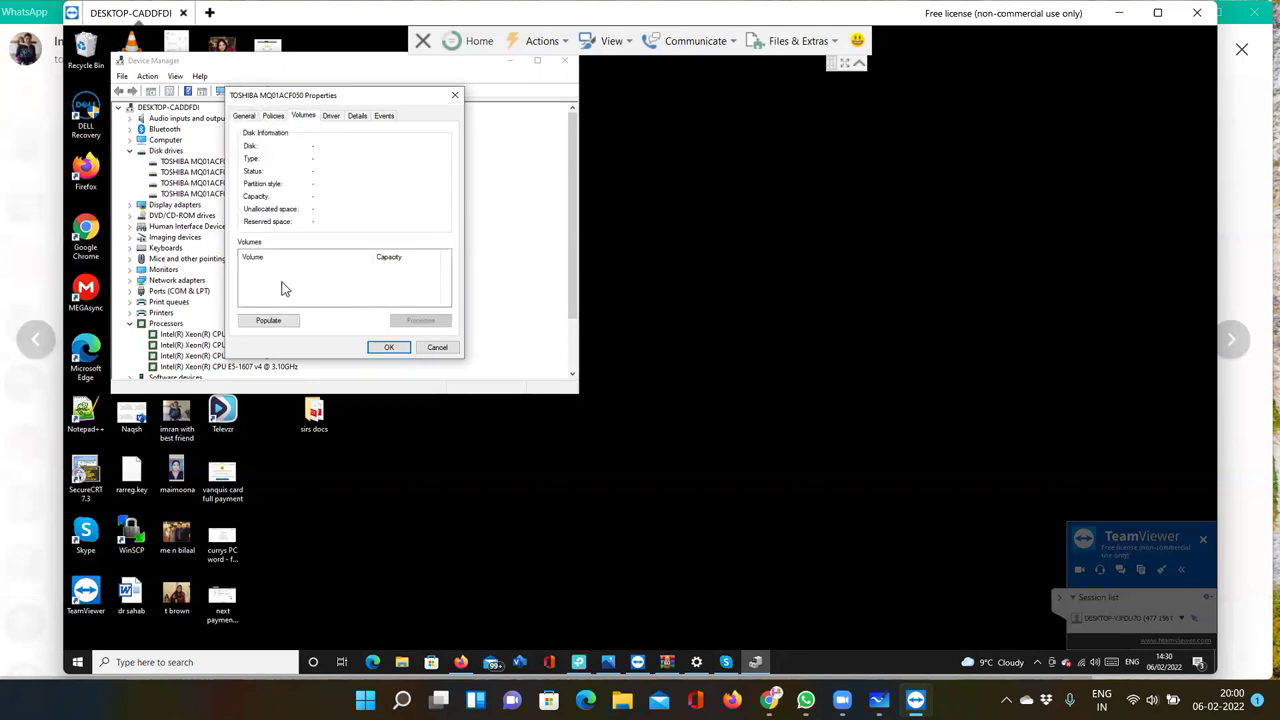
pyautogui.click(268, 321)
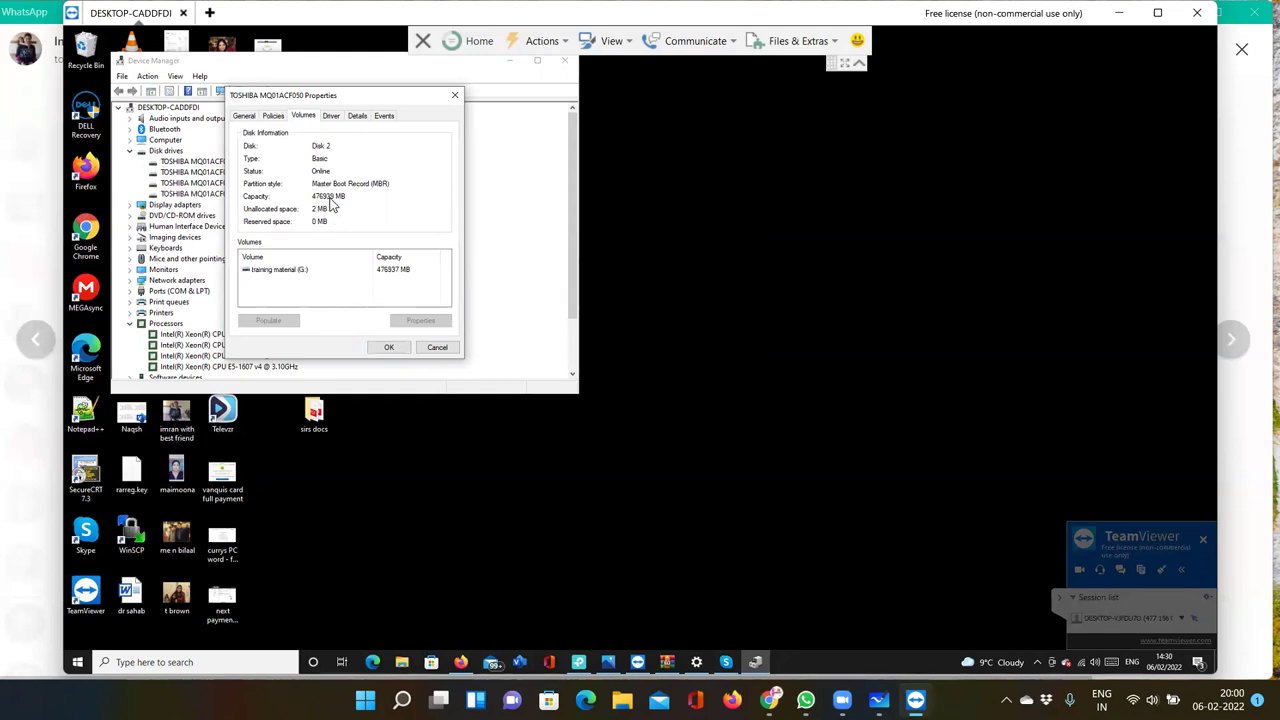
pyautogui.click(454, 95)
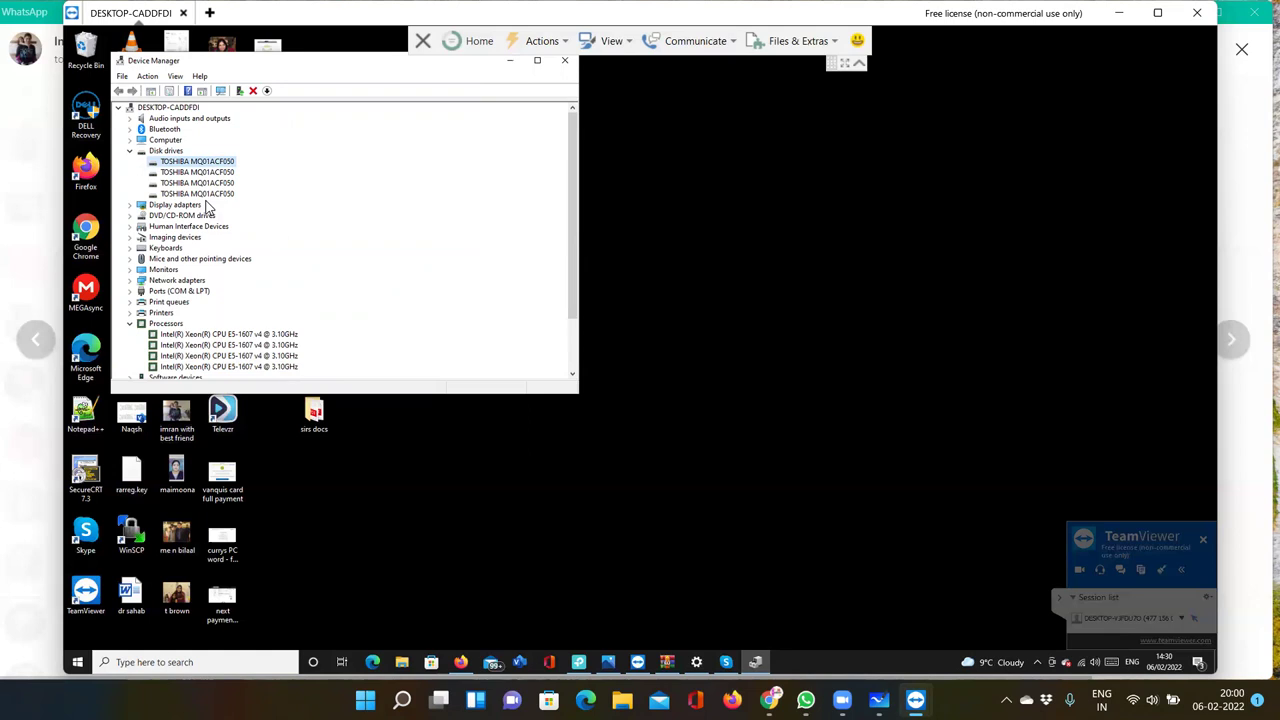
# Step: Collapse Disk drives, then expand Computer and Bluetooth to review their entries
pyautogui.click(129, 151)
pyautogui.click(130, 140)
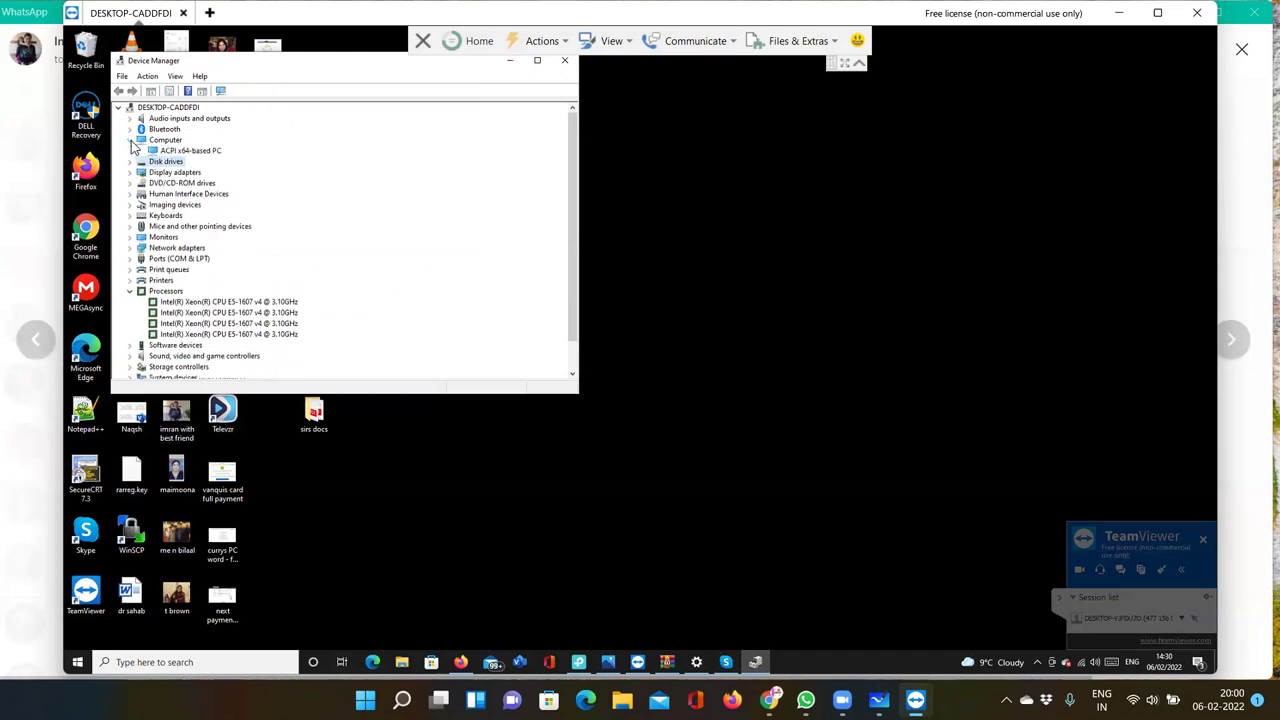
pyautogui.click(129, 129)
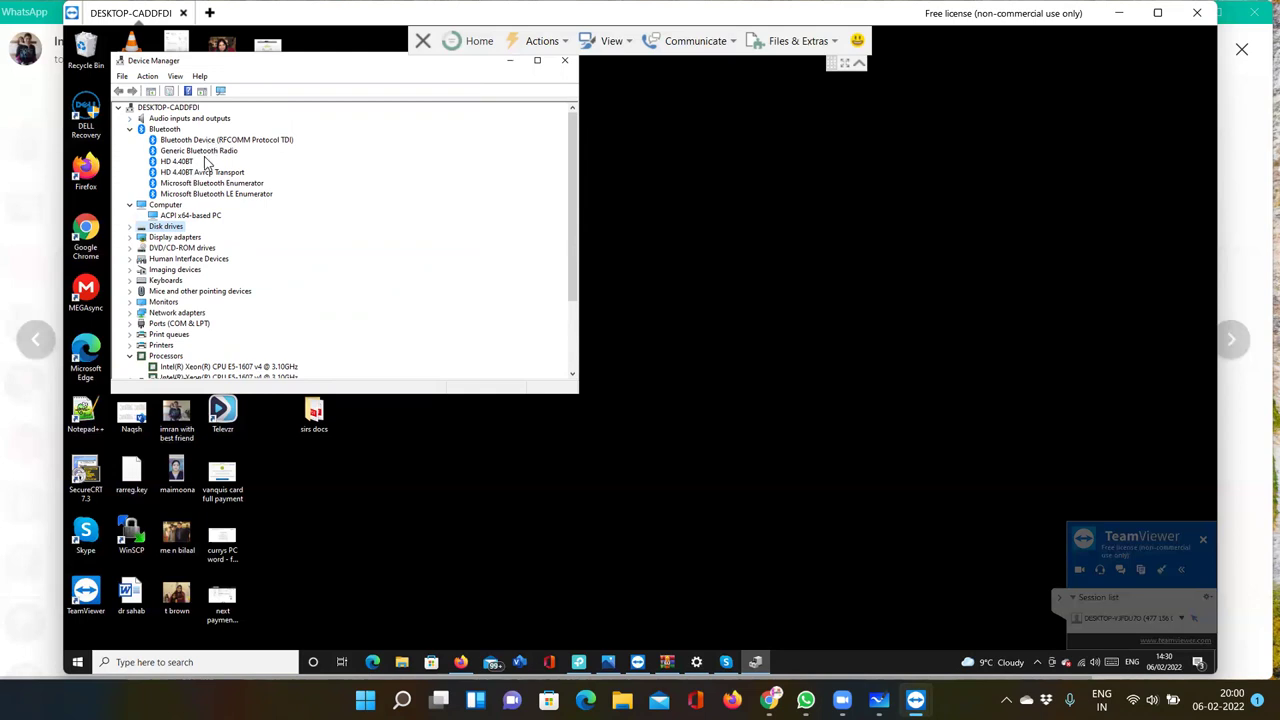
pyautogui.click(130, 130)
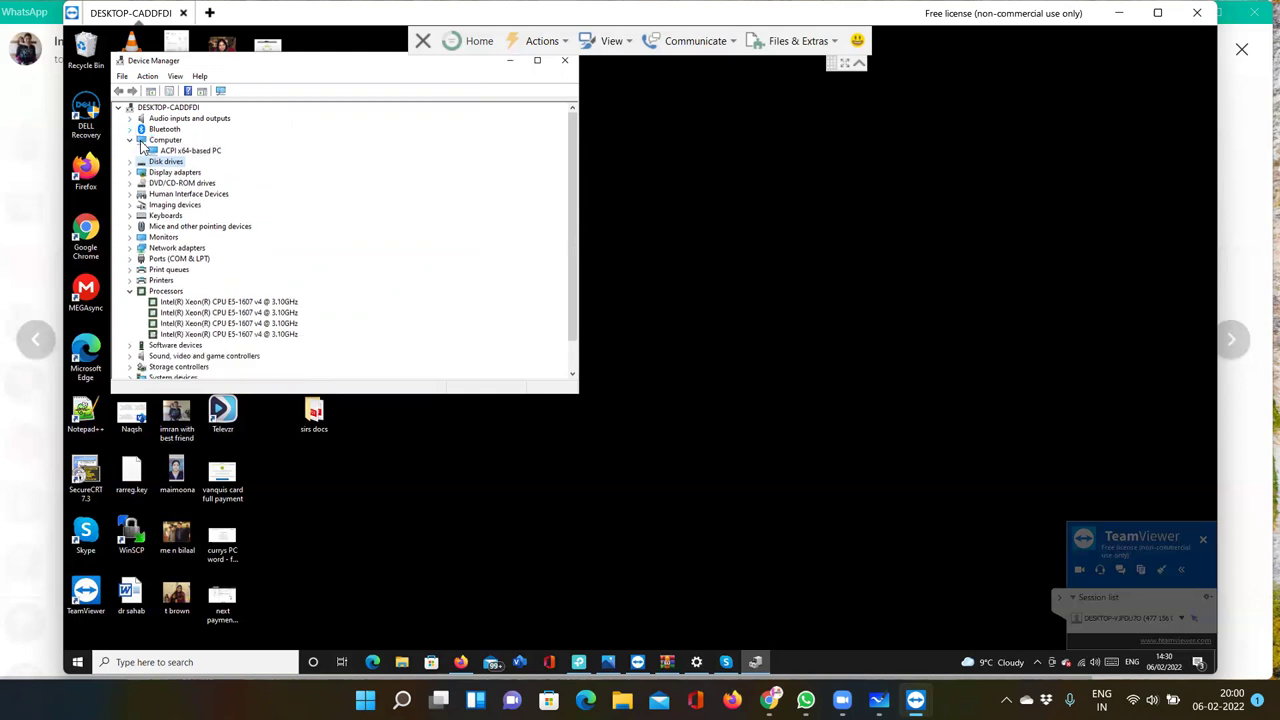
# Step: Expand Printers and select the HP ENVY 5000 series PCL-3 printer
pyautogui.click(129, 283)
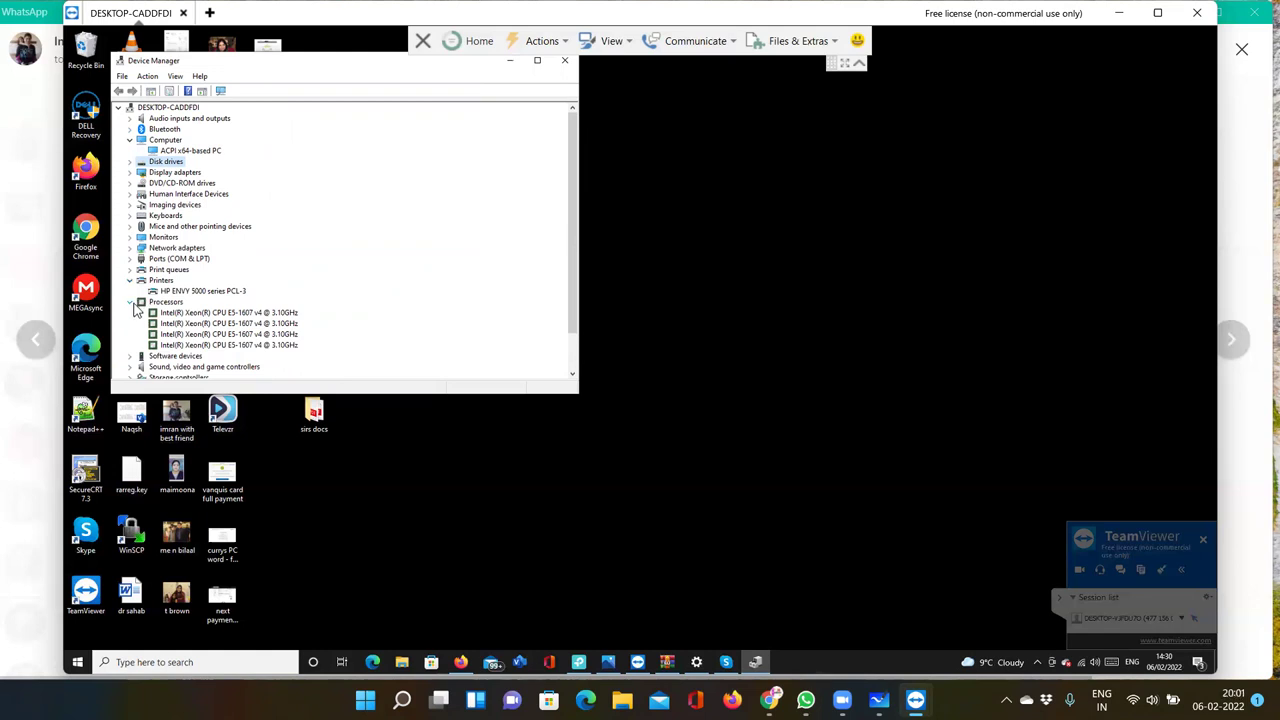
pyautogui.click(130, 302)
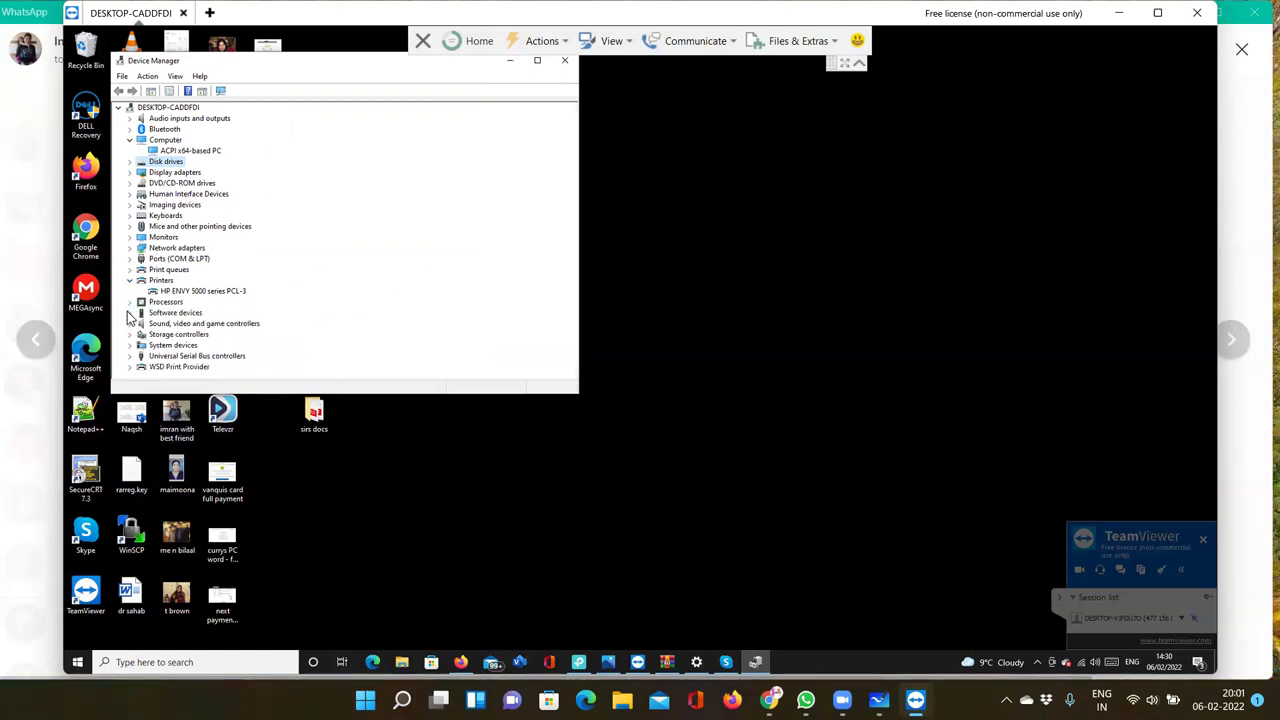
pyautogui.click(205, 292)
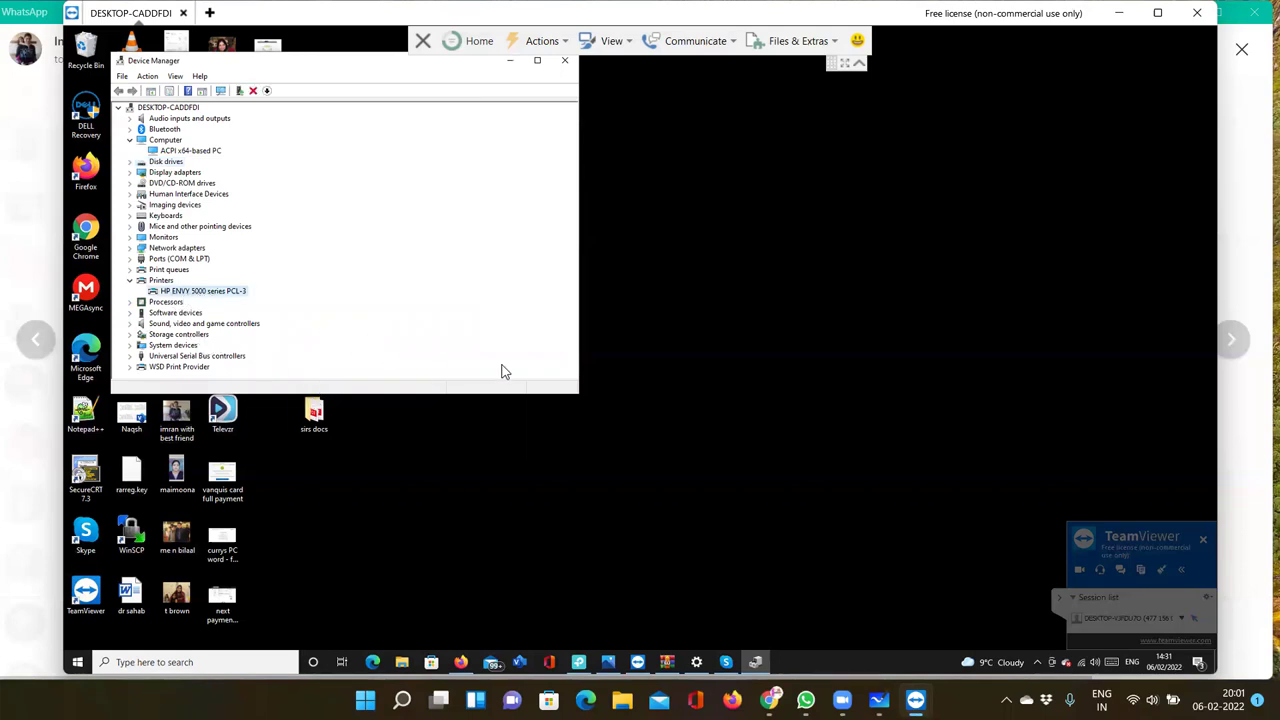
# Step: Expand Universal Serial Bus controllers and WSD Print Provider, then close Device Manager
pyautogui.click(129, 356)
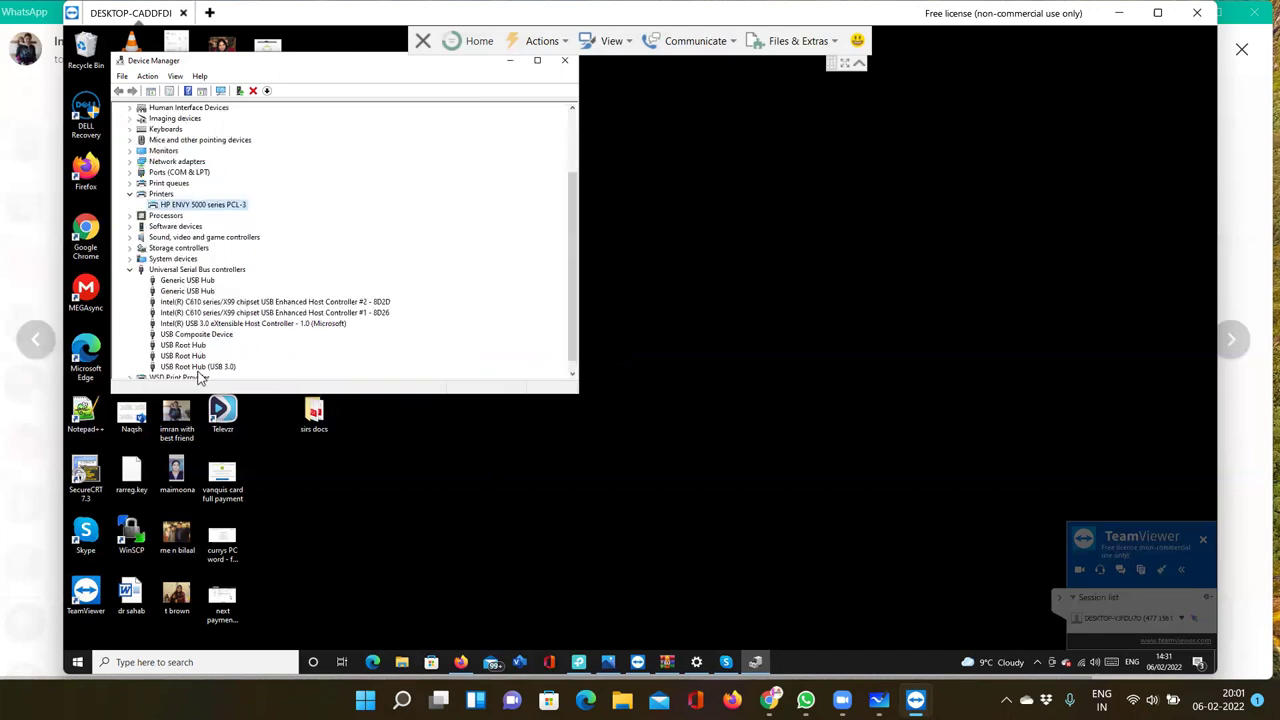
pyautogui.click(136, 378)
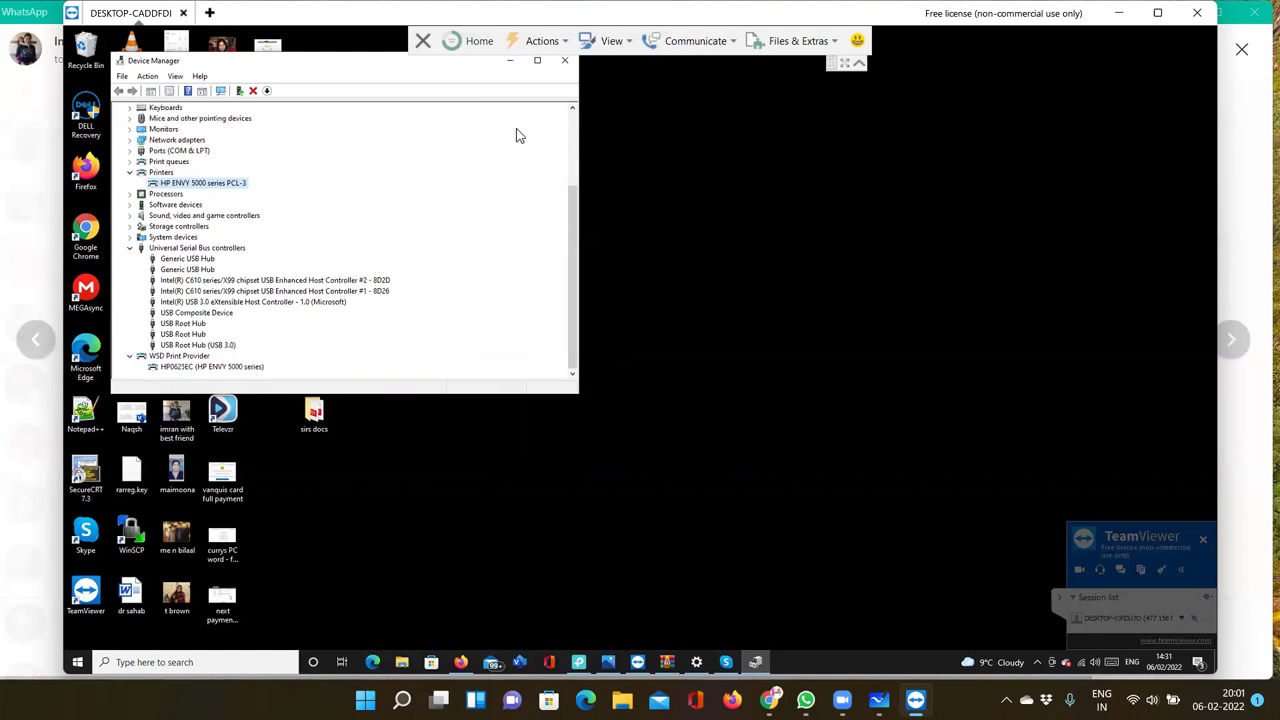
pyautogui.click(564, 60)
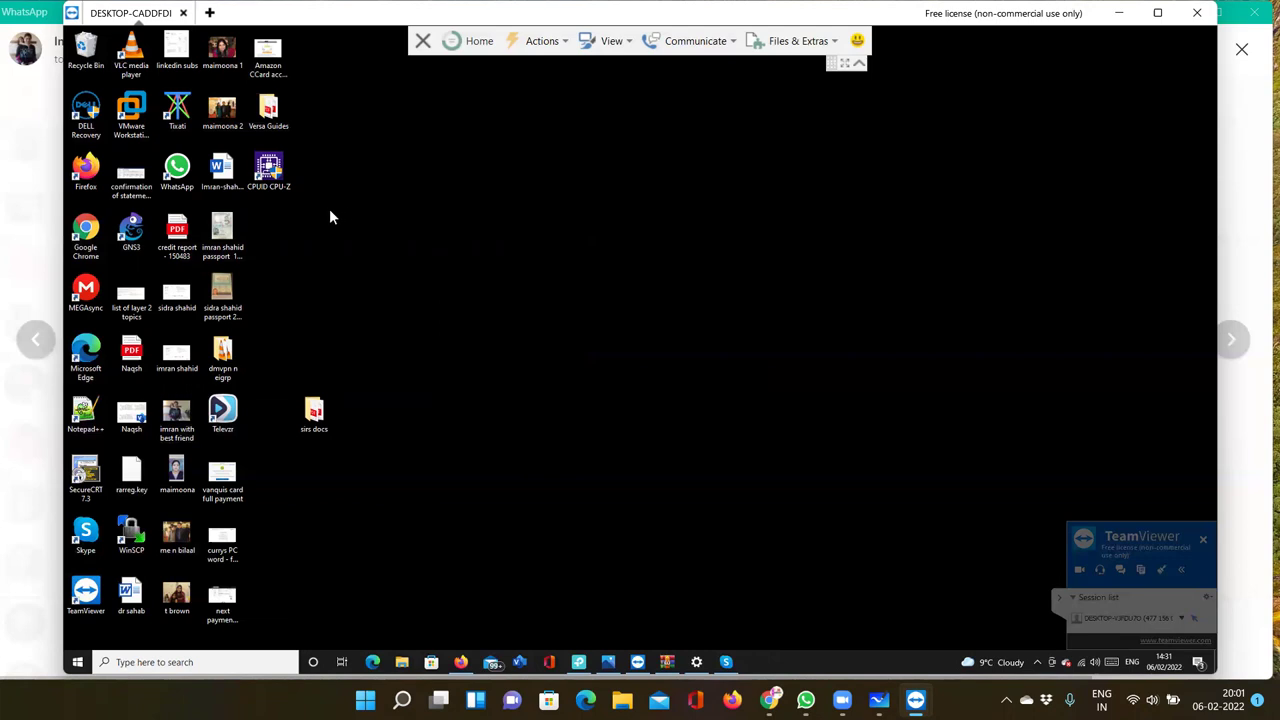
pyautogui.click(140, 138)
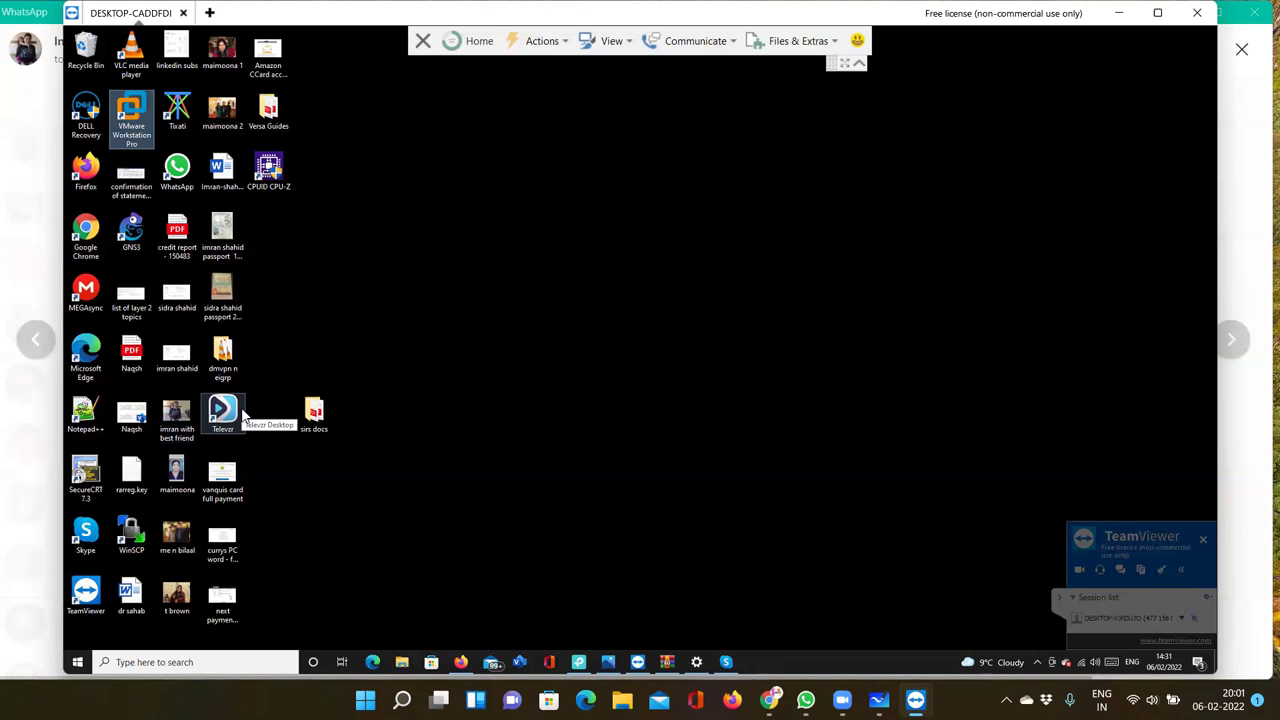
pyautogui.click(395, 542)
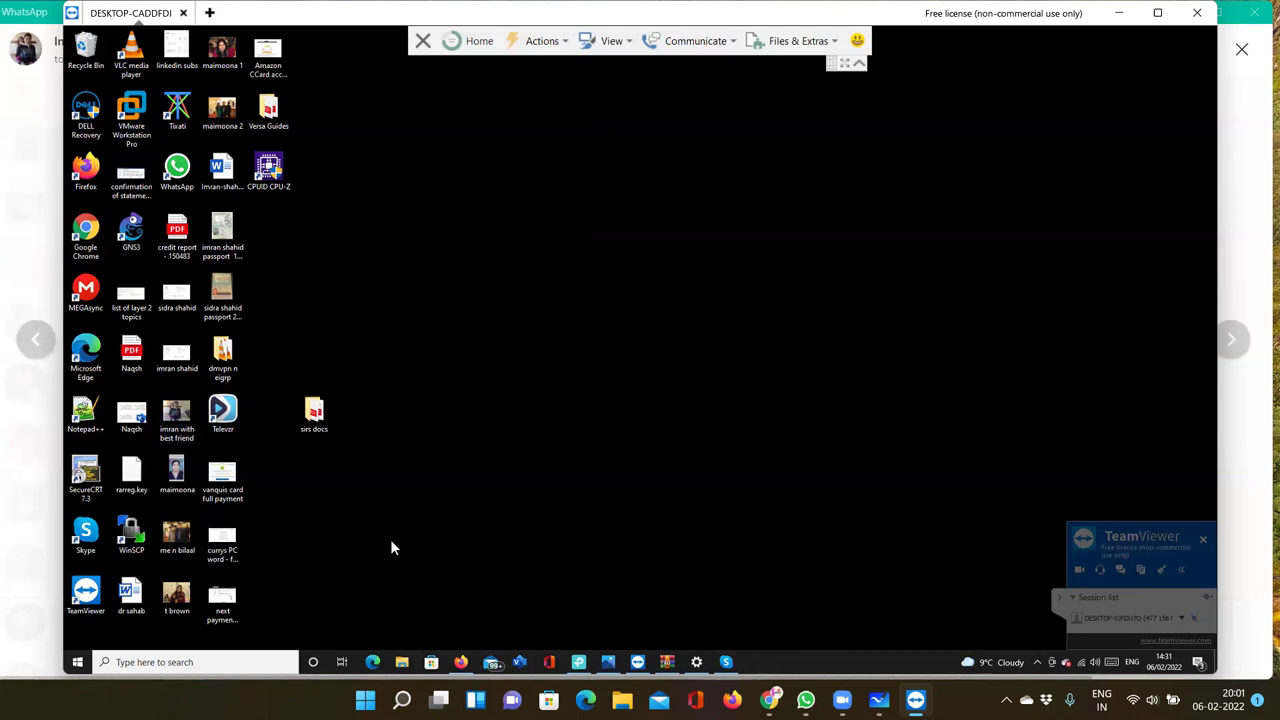
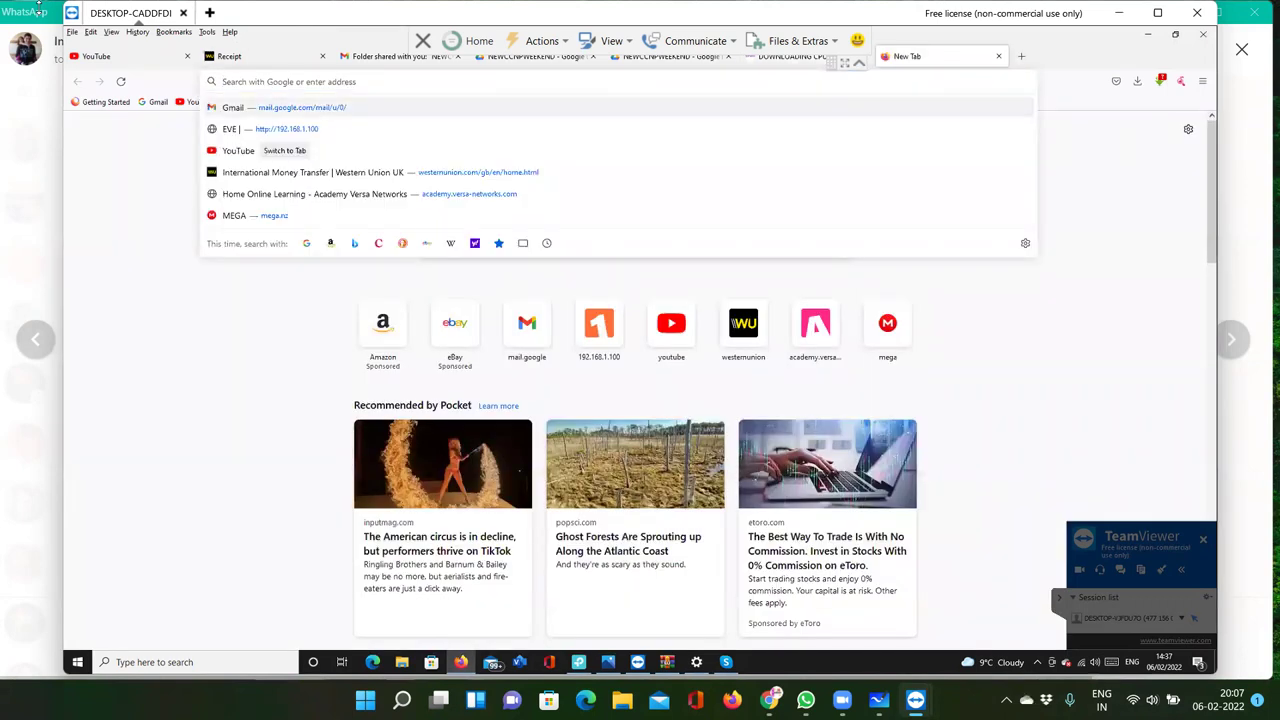
# Step: Go to westernunion.com by accepting the 'west' address-bar autocompletion
pyautogui.write('west')
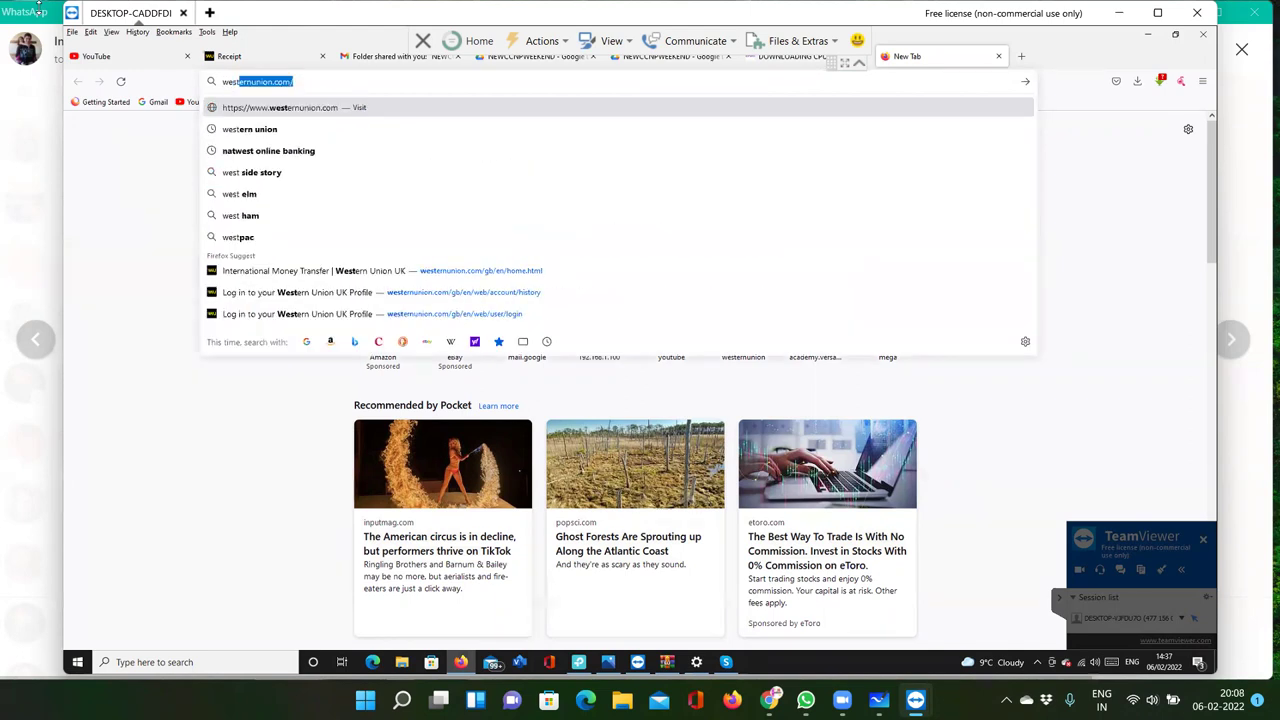
pyautogui.press('Return')
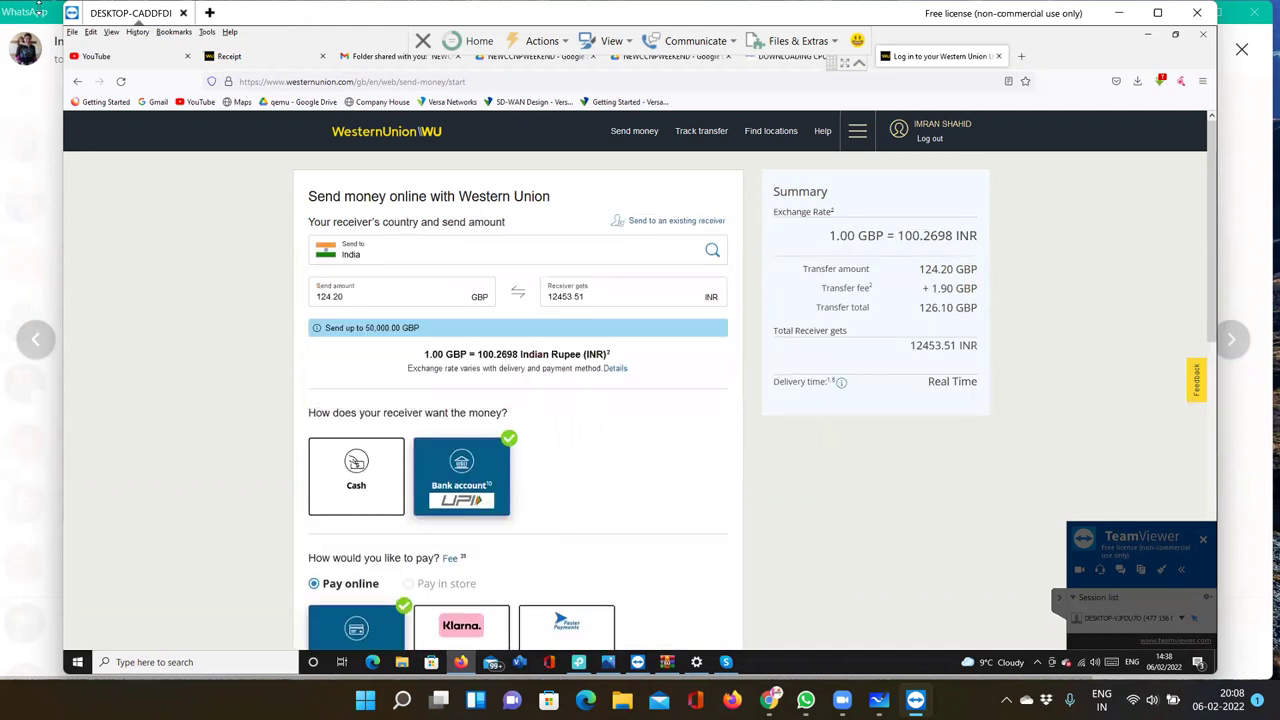
# Step: Set the amount the receiver gets to 7000 INR
pyautogui.press('Tab')
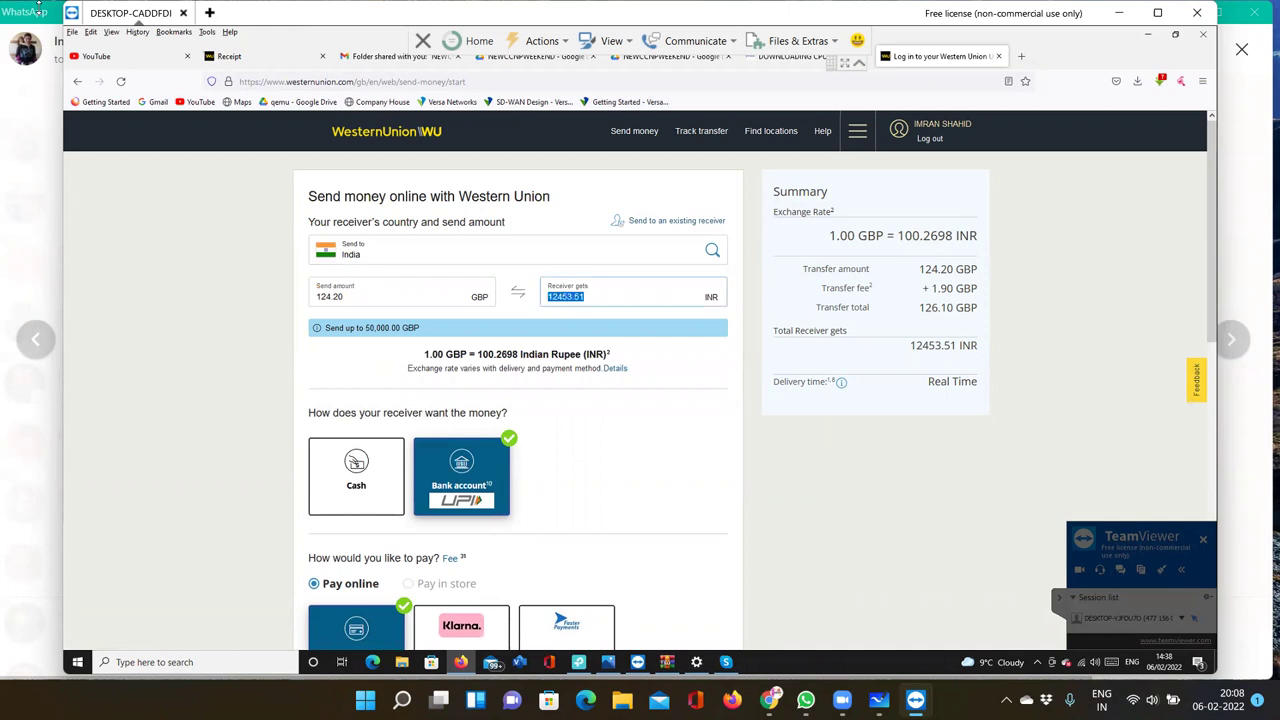
pyautogui.write('7000')
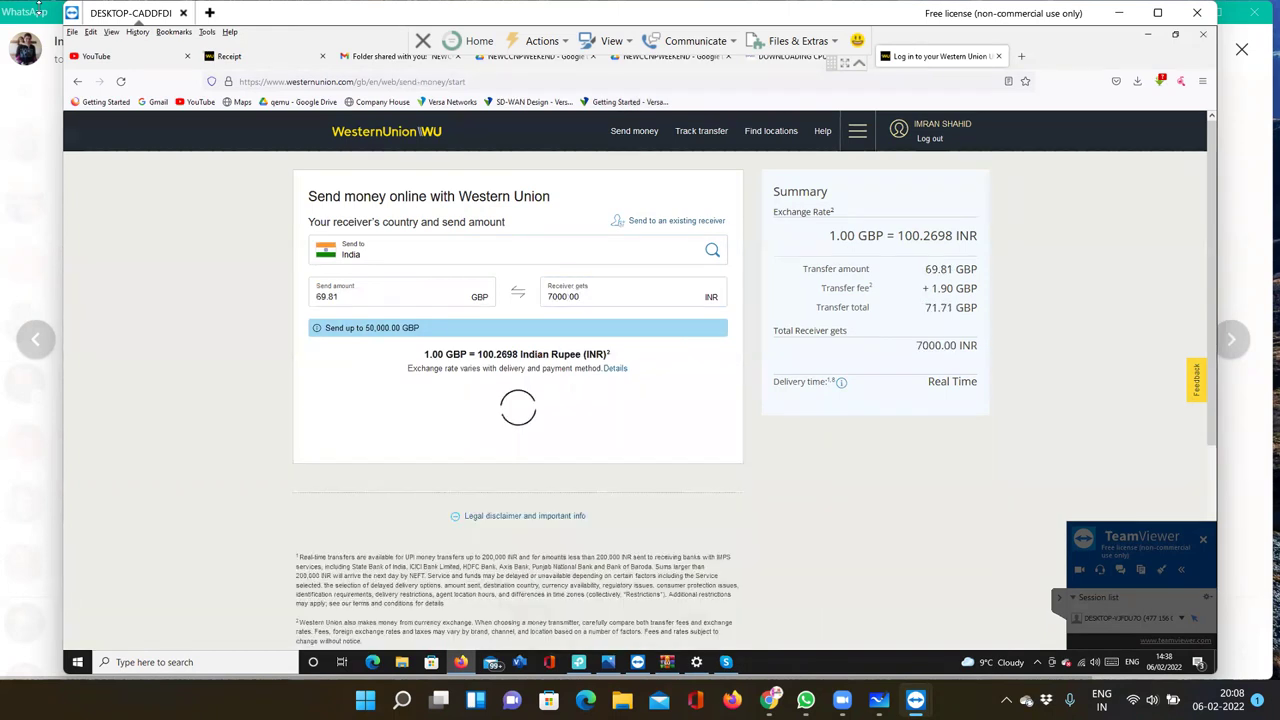
pyautogui.scroll(-5, 640, 380)
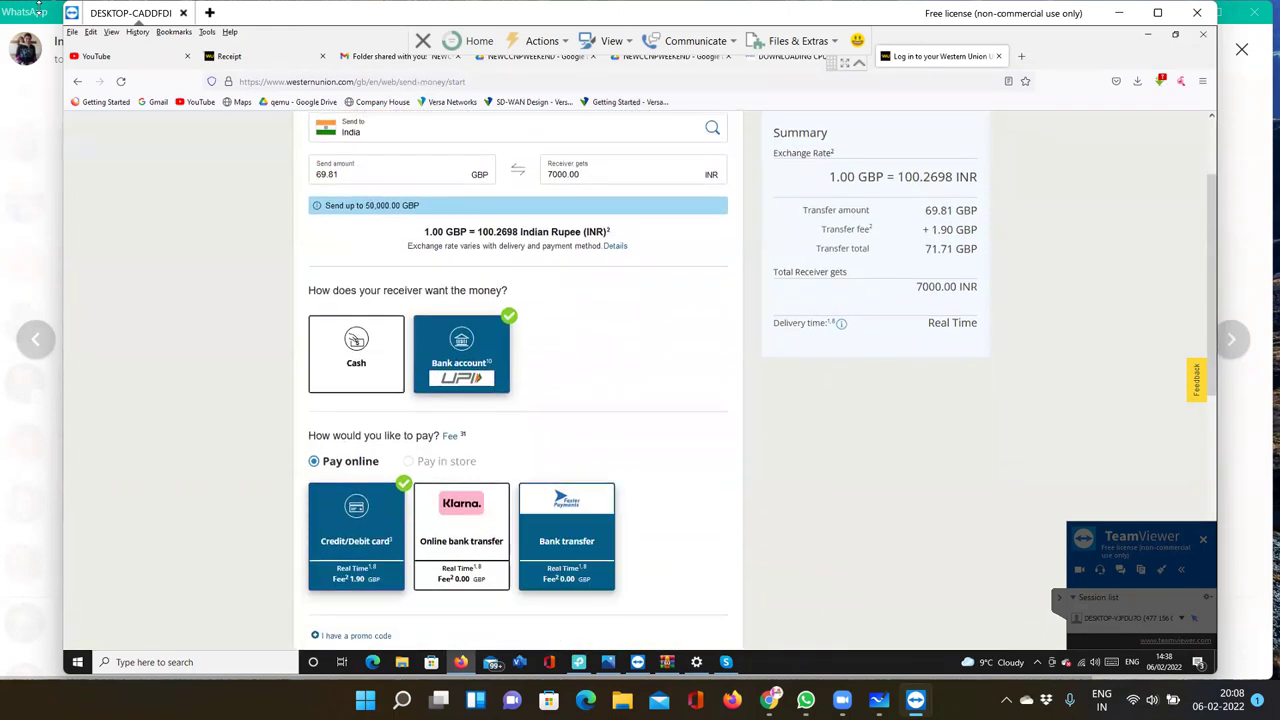
# Step: Continue to the receiver details, accept the fraud warning, and choose to add a new receiver
pyautogui.click(517, 442)
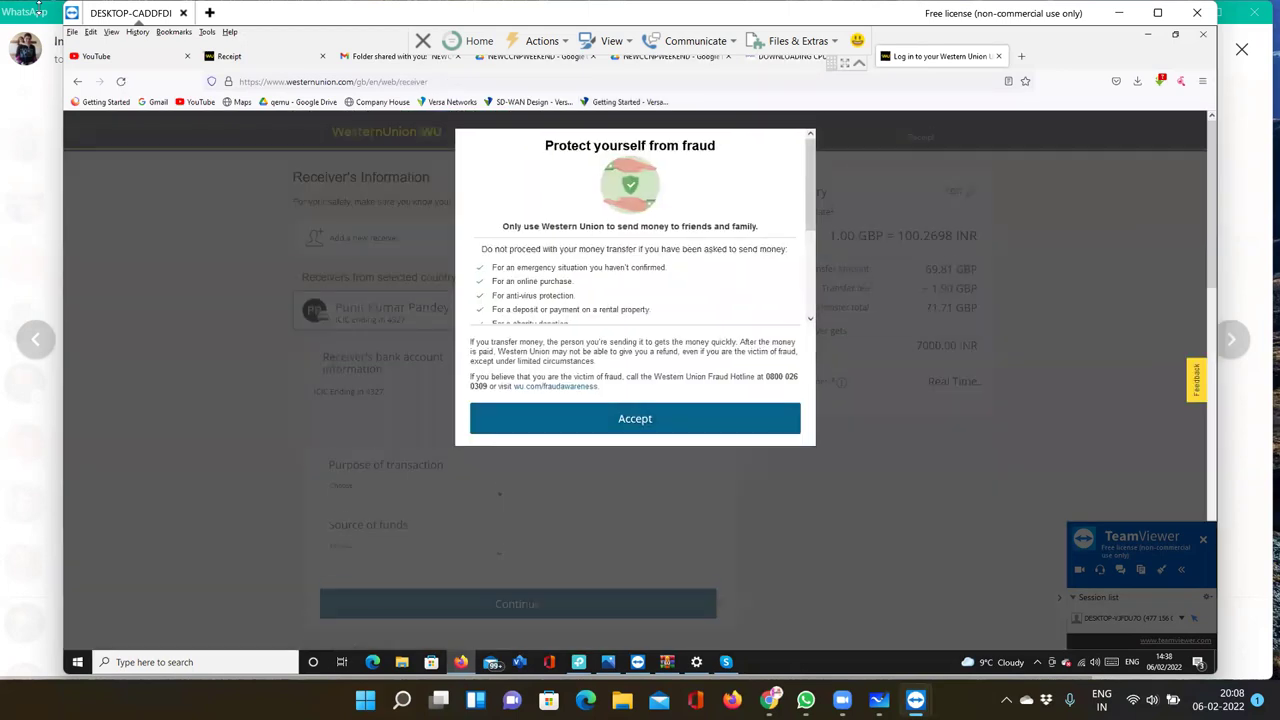
pyautogui.click(635, 418)
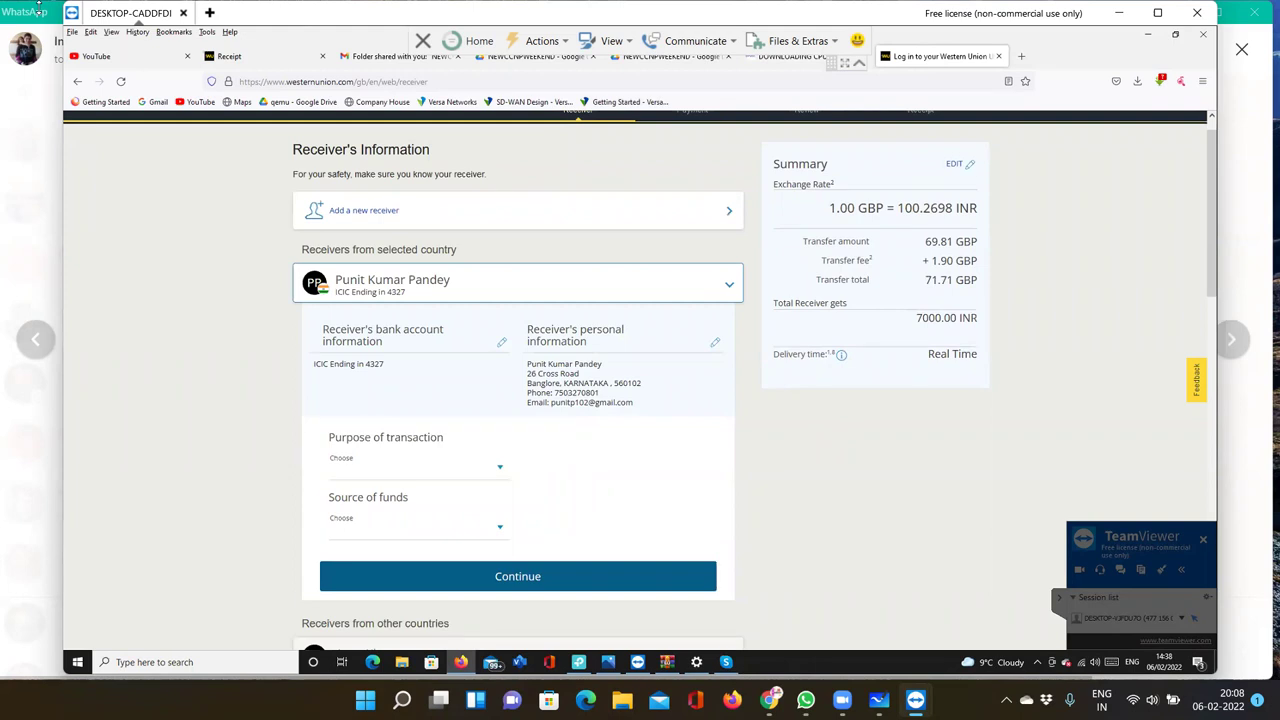
pyautogui.click(364, 210)
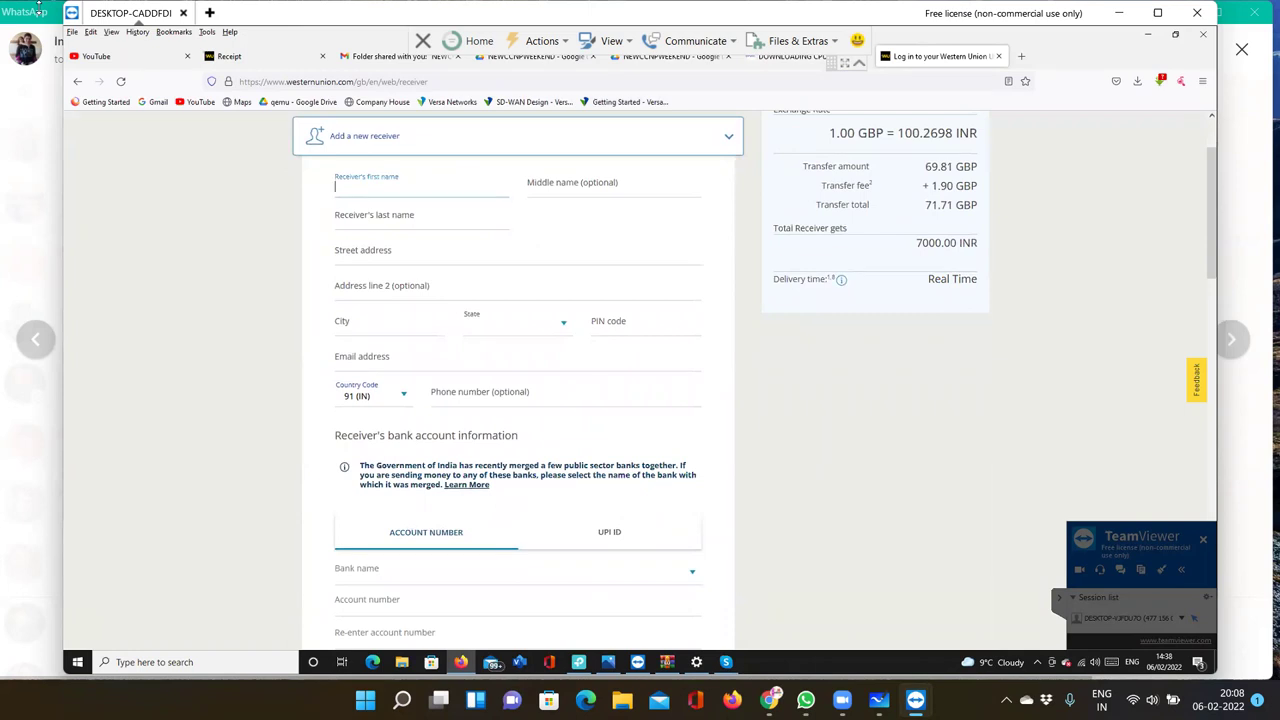
# Step: Skip the receiver's first name, last name, address, city and PIN fields, then review the flagged form
pyautogui.press('Tab')
pyautogui.press('Tab')
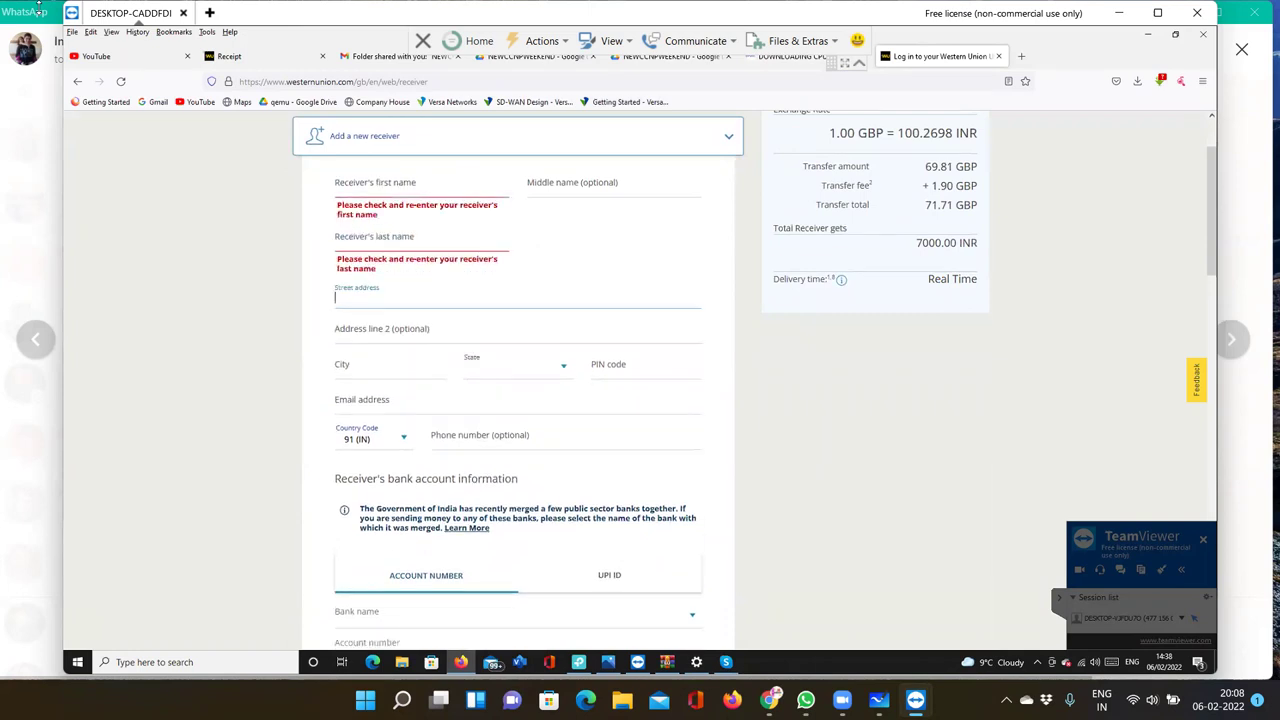
pyautogui.press('Tab')
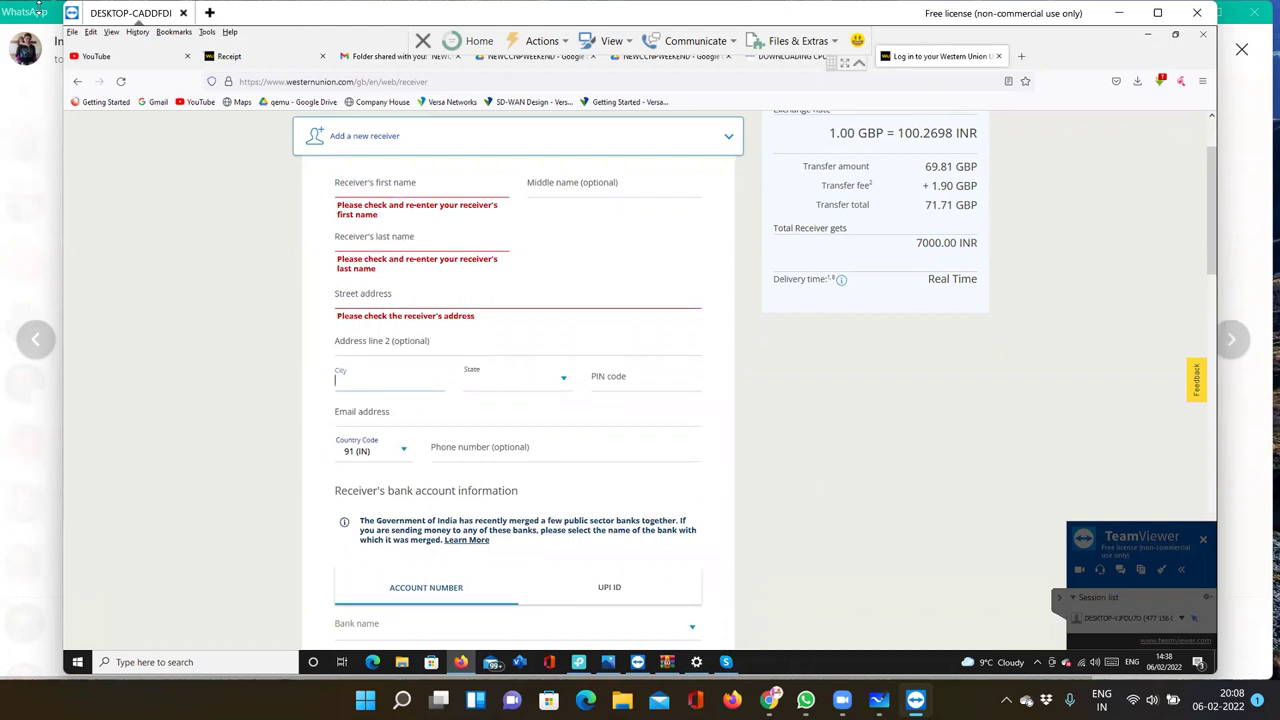
pyautogui.press('Tab')
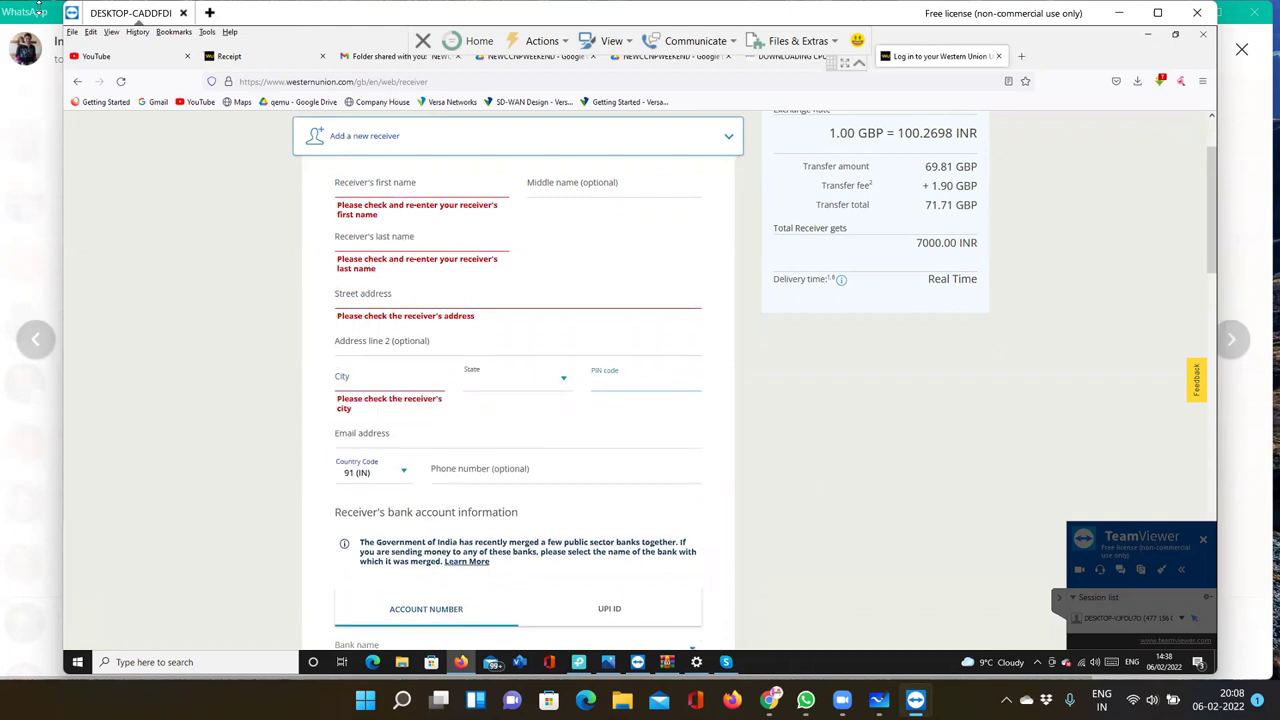
pyautogui.press('Tab')
pyautogui.scroll(-2, 518, 380)
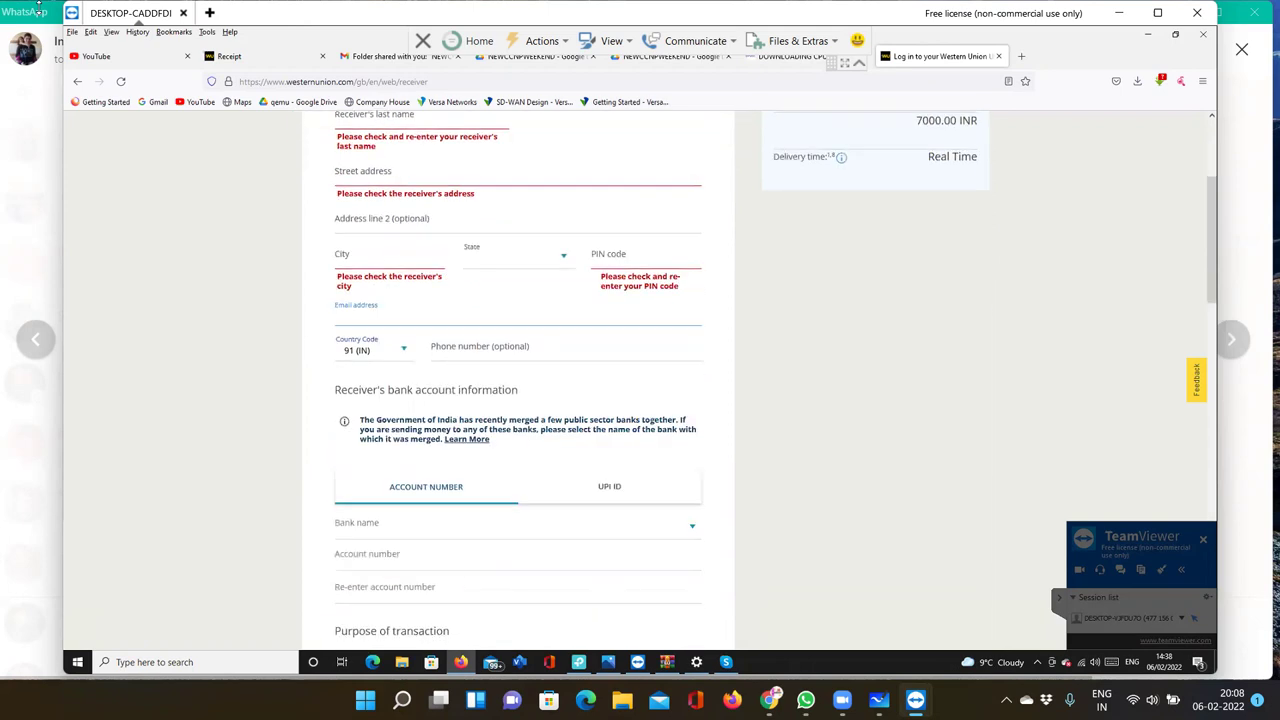
pyautogui.scroll(-2, 518, 380)
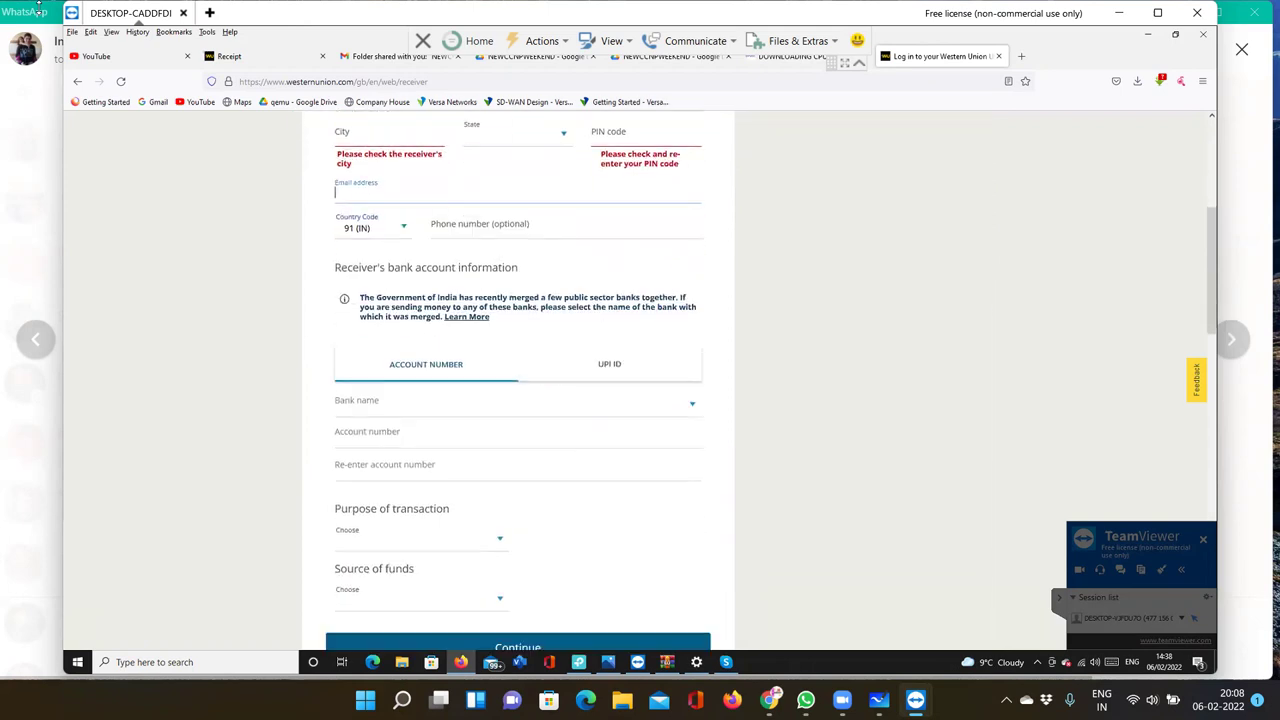
pyautogui.scroll(-2, 518, 380)
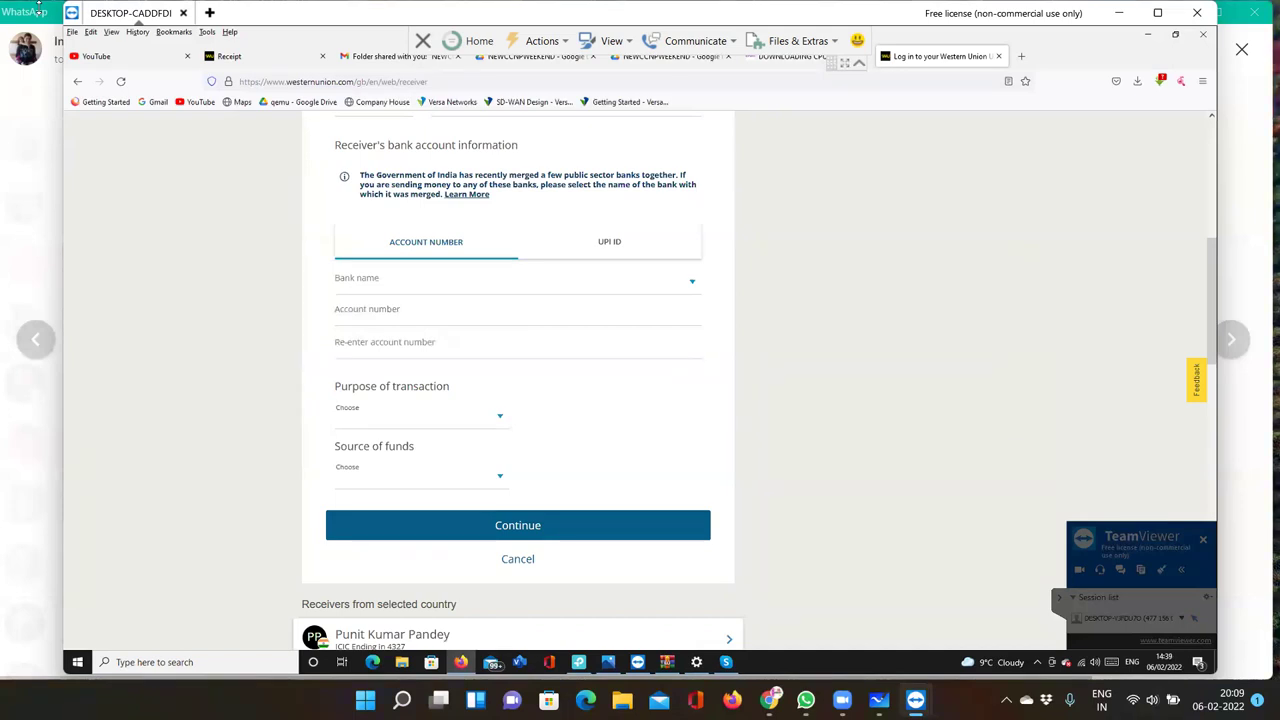
pyautogui.scroll(8, 518, 380)
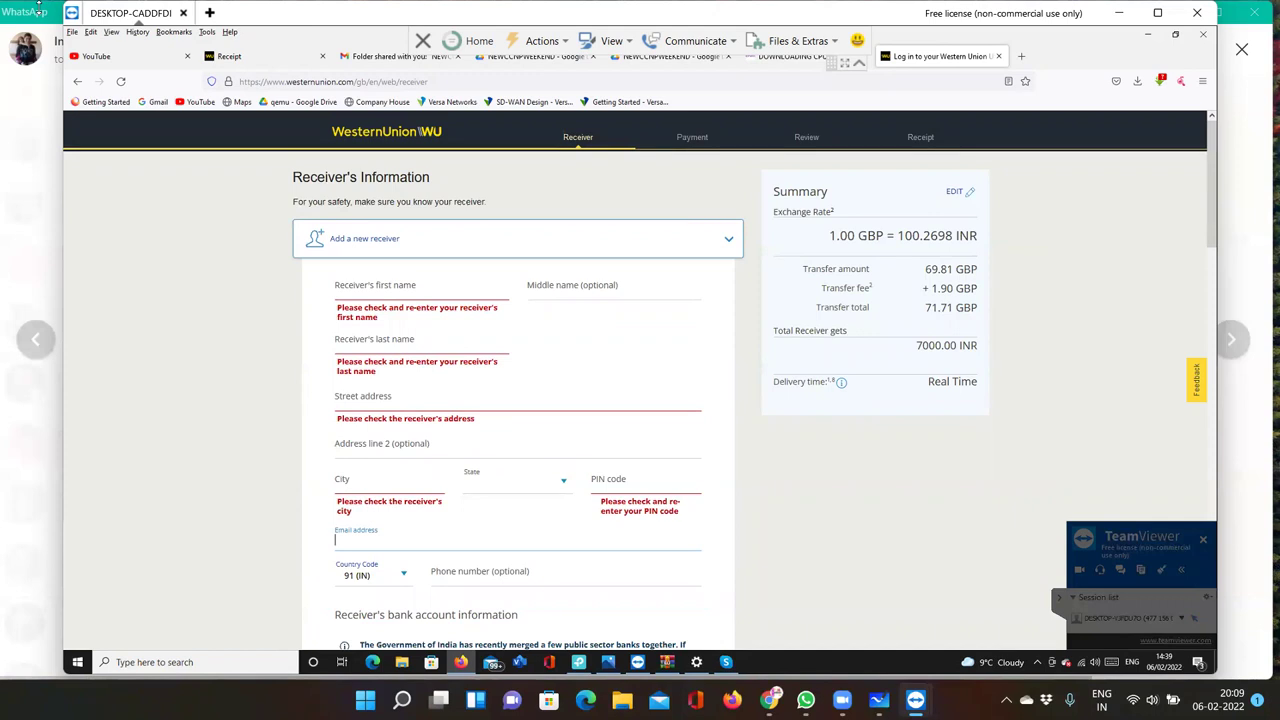
pyautogui.scroll(-5, 518, 380)
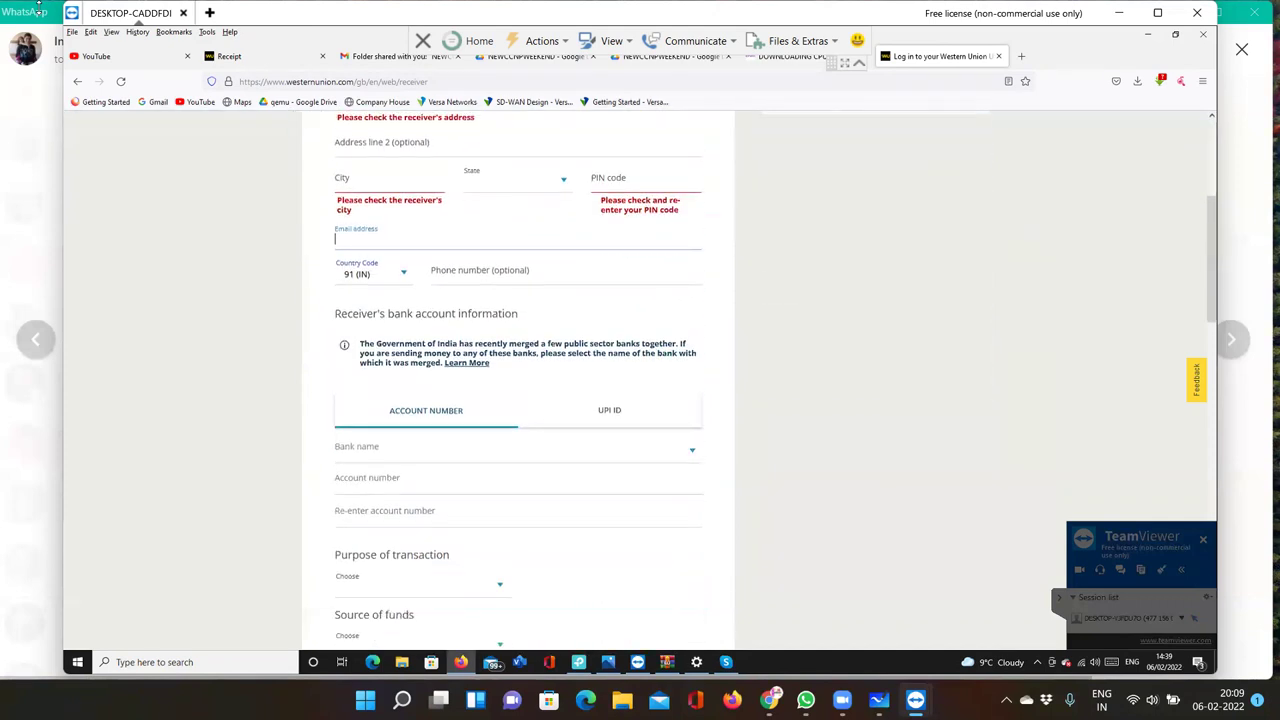